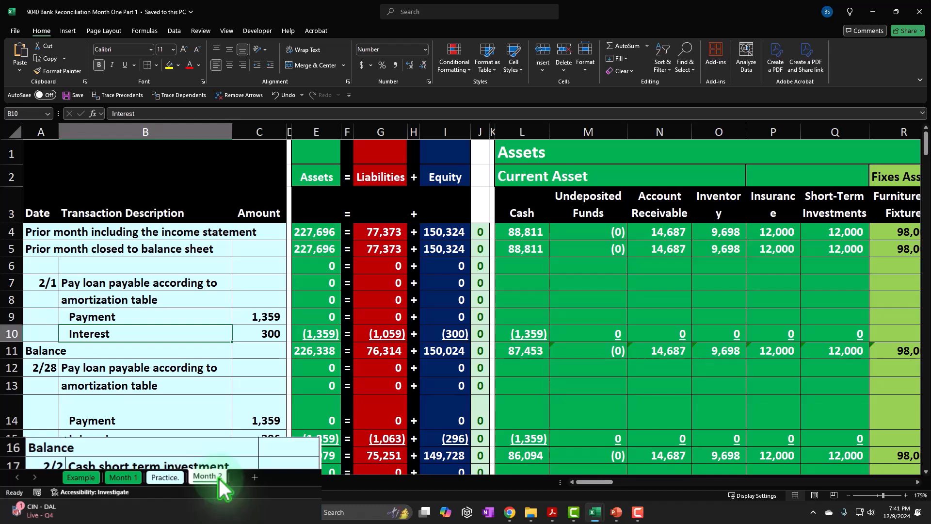
Step: Open the Example sheet and examine the Cash column under Current Asset from its header down through the loan payments
click(95, 480)
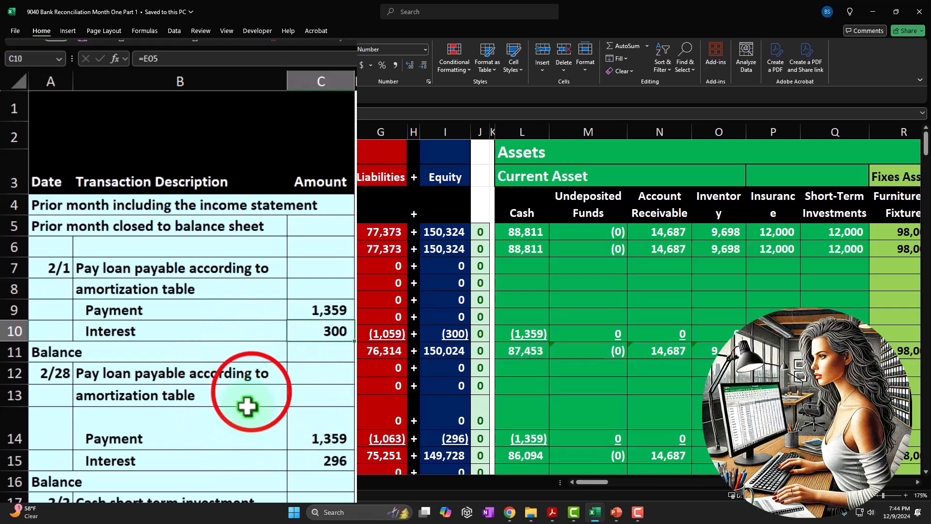
click(250, 394)
key(Up)
key(Up)
key(Up)
key(Up)
key(Up)
key(Up)
key(Up)
key(Up)
key(Up)
key(Up)
key(Up)
key(Right)
key(Right)
key(Right)
key(Right)
key(Right)
key(Right)
key(Right)
key(Right)
key(Right)
key(Right)
key(Right)
key(Right)
key(Right)
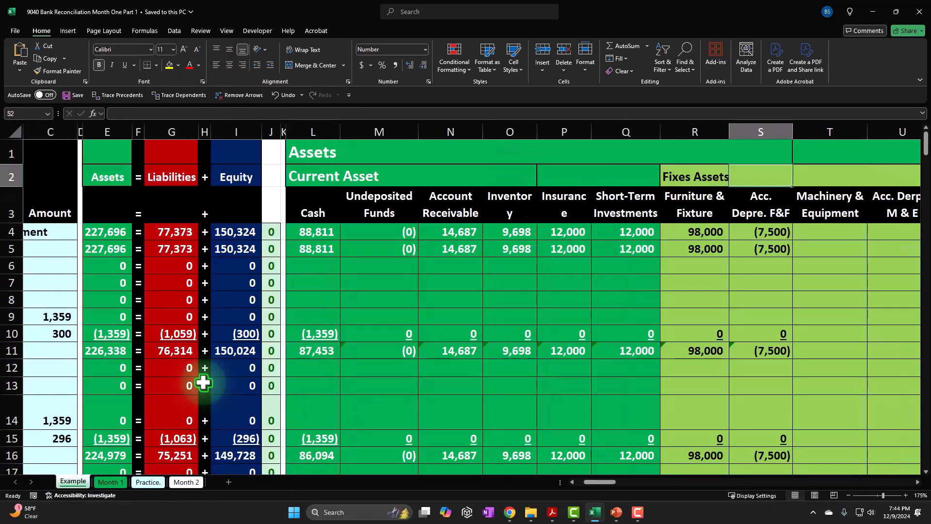
drag(265, 224, 254, 453)
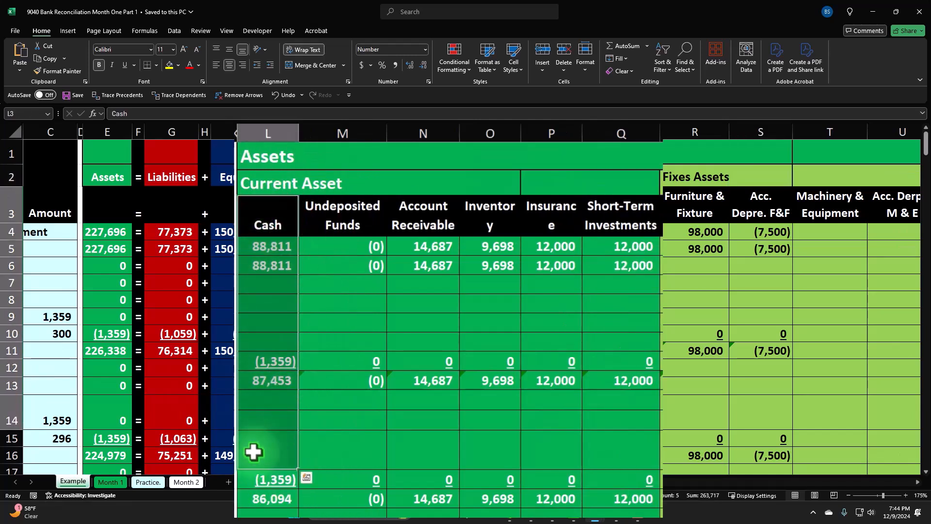
Step: Look across the Example sheet's income statement, subsidiary ledgers and financial statements as far as the Bank Rec Month 1 section
key(Up)
key(Up)
key(Right)
key(Right)
key(Right)
key(Right)
key(Right)
key(Right)
key(Right)
key(Right)
key(Right)
key(Right)
key(Right)
key(Right)
key(Right)
key(Right)
key(Right)
key(Right)
key(Right)
key(Right)
key(Right)
key(Right)
key(Right)
key(Right)
key(Right)
key(Right)
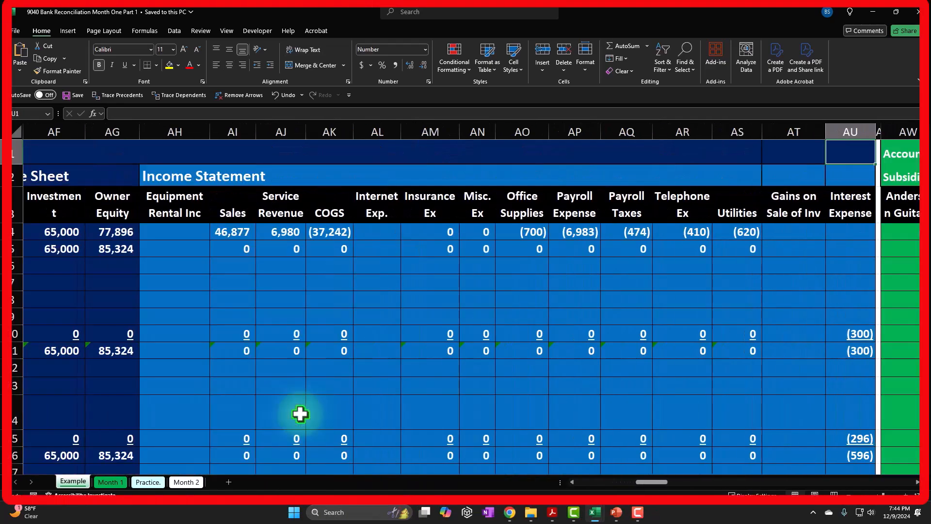
key(Right)
key(Right)
key(Right)
key(Right)
key(Right)
key(Right)
key(Right)
key(Right)
key(Right)
key(Right)
key(Right)
key(Right)
key(Right)
key(Right)
key(Right)
key(Right)
key(Right)
key(Right)
key(Right)
key(Right)
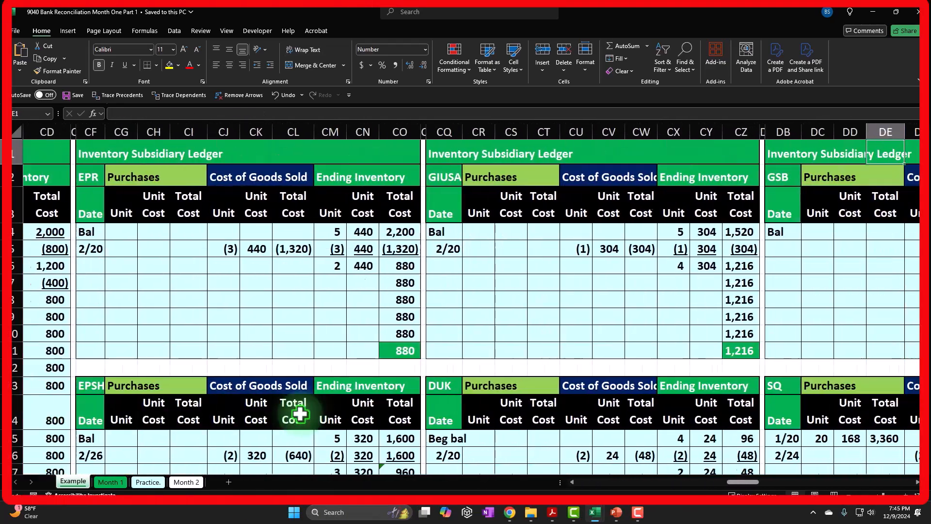
key(Right)
key(Right)
key(Right)
key(Right)
key(Right)
key(Right)
key(Right)
key(Right)
key(Right)
key(Right)
key(Right)
key(Right)
key(Right)
key(Right)
key(Right)
key(Right)
key(Right)
key(Right)
key(Right)
key(Right)
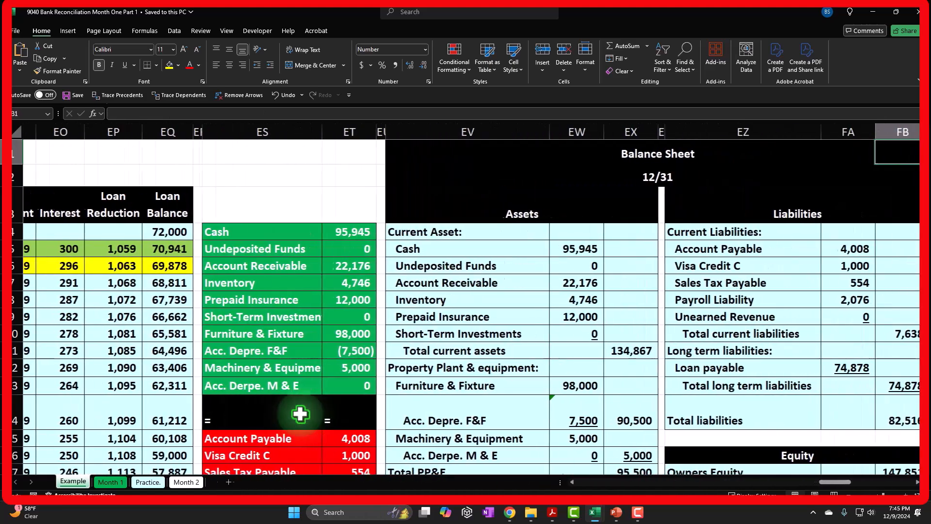
key(Right)
key(Right)
key(Right)
key(Right)
key(Right)
key(Right)
key(Right)
key(Right)
key(Right)
key(Right)
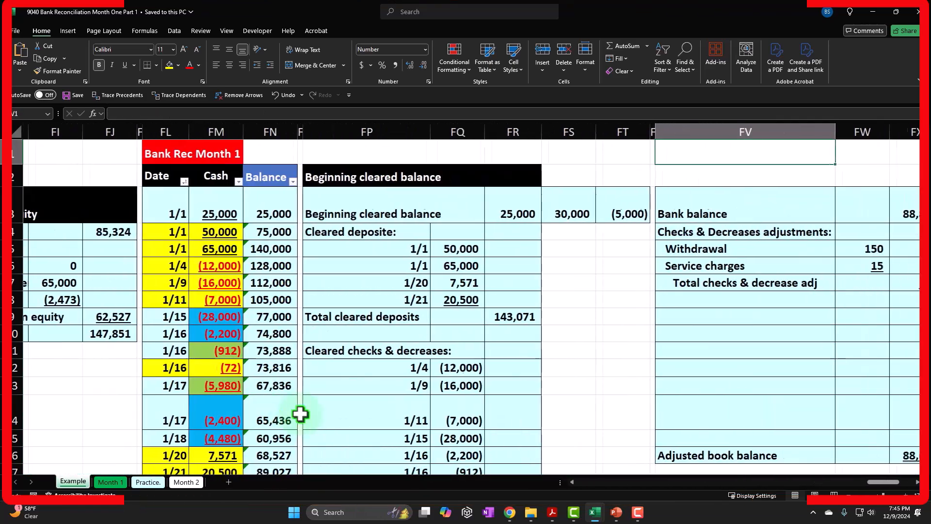
Step: Examine the Bank Rec Month 1 date, cash and balance records, view the January bank statement PDF, and return to the workbook
drag(150, 176, 287, 454)
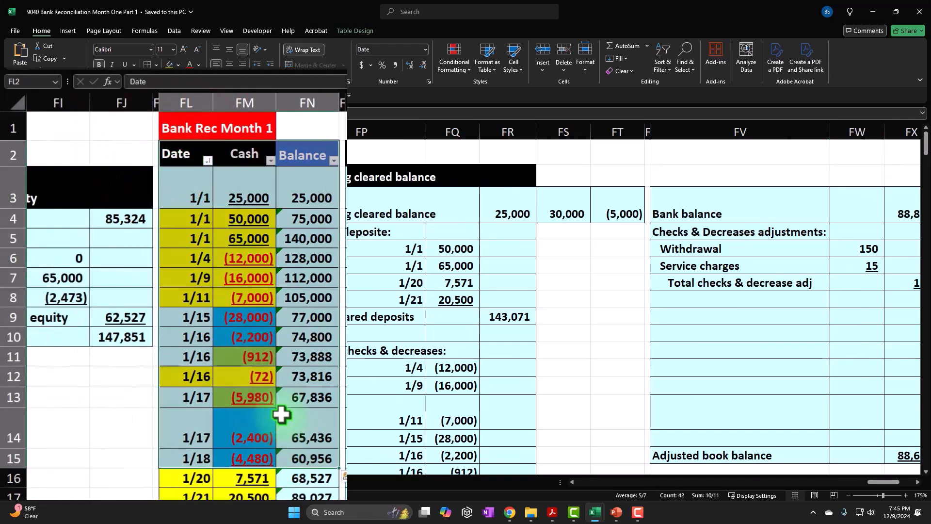
scroll(242, 400, down, 1)
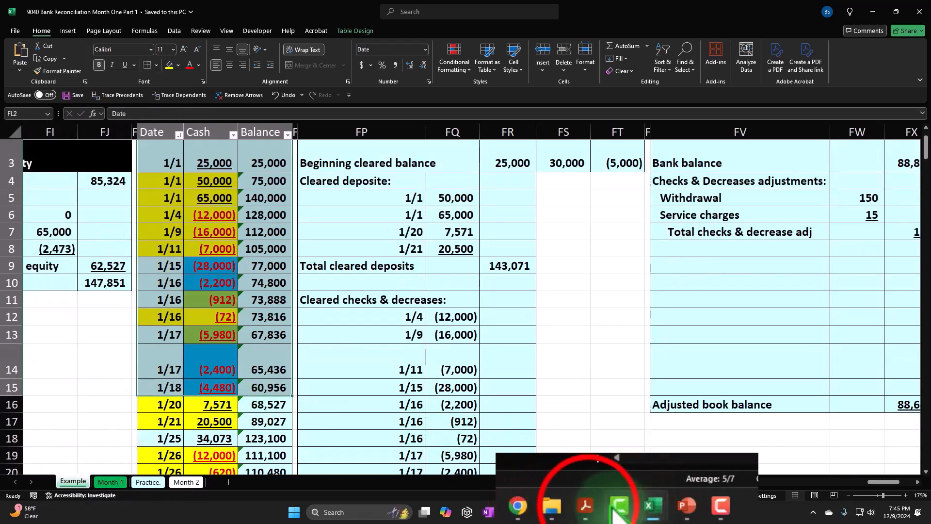
click(552, 512)
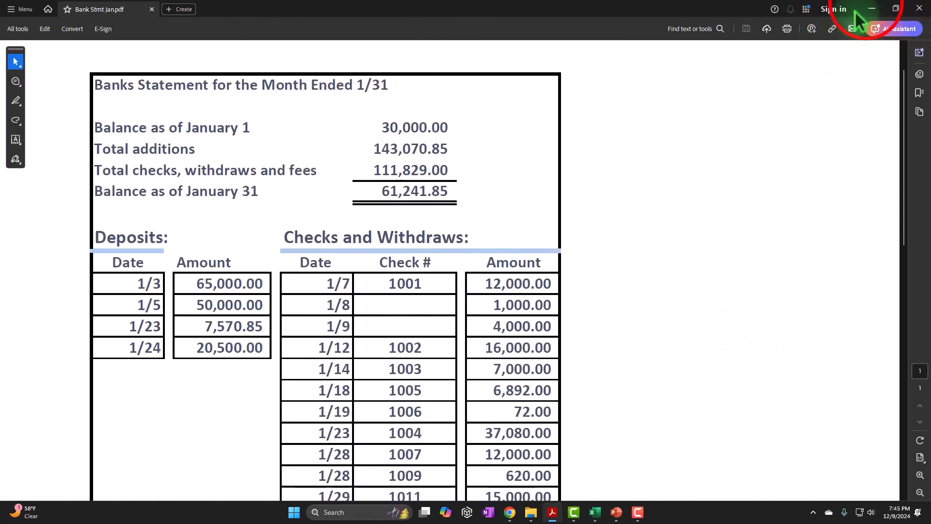
click(872, 8)
Step: Examine the Beginning cleared balance section and the formulas behind the adjusted book balance and adjusted bank balance
drag(349, 130, 522, 397)
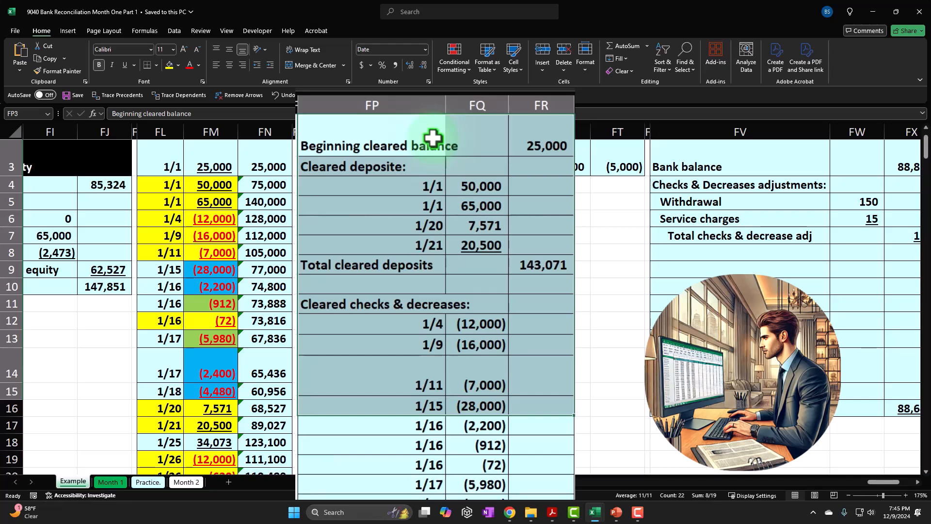
key(Right)
key(Right)
key(Right)
key(Right)
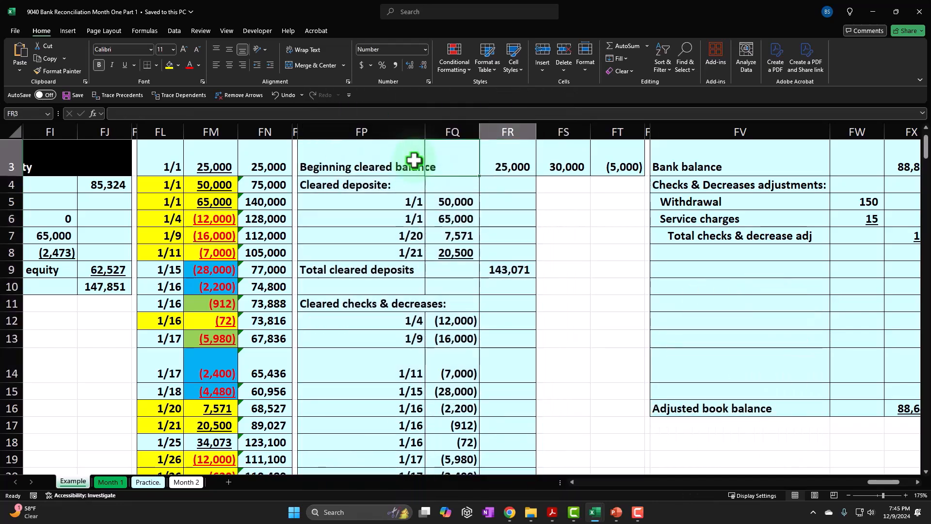
key(Right)
key(Right)
key(Right)
key(Right)
key(Right)
key(Right)
key(Right)
key(Right)
key(Right)
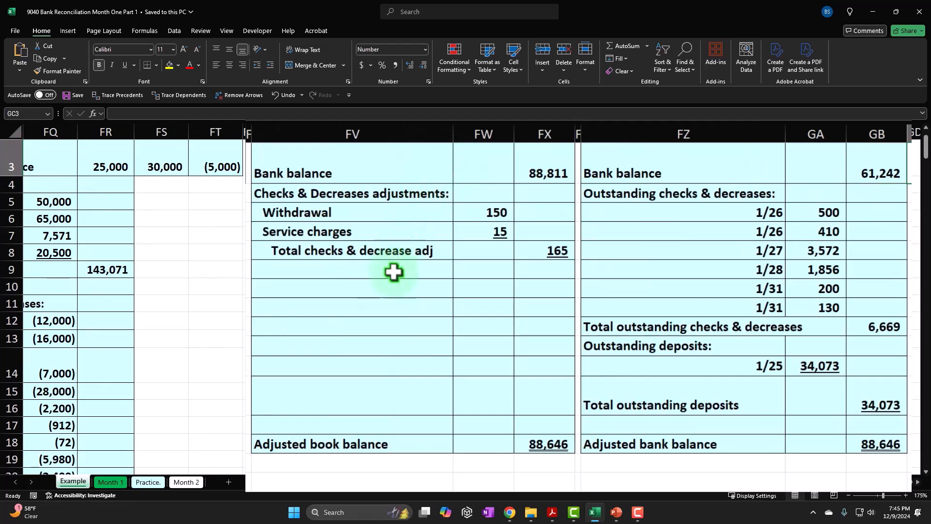
click(542, 455)
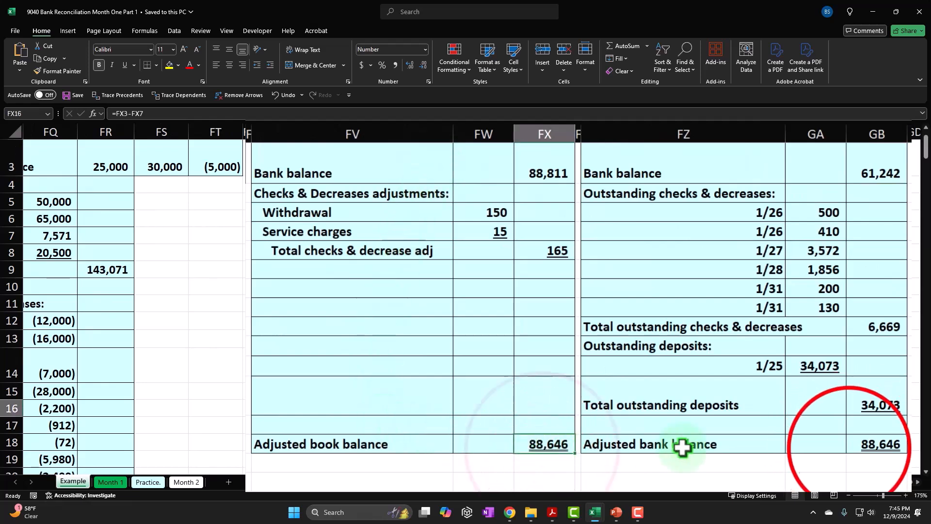
click(849, 449)
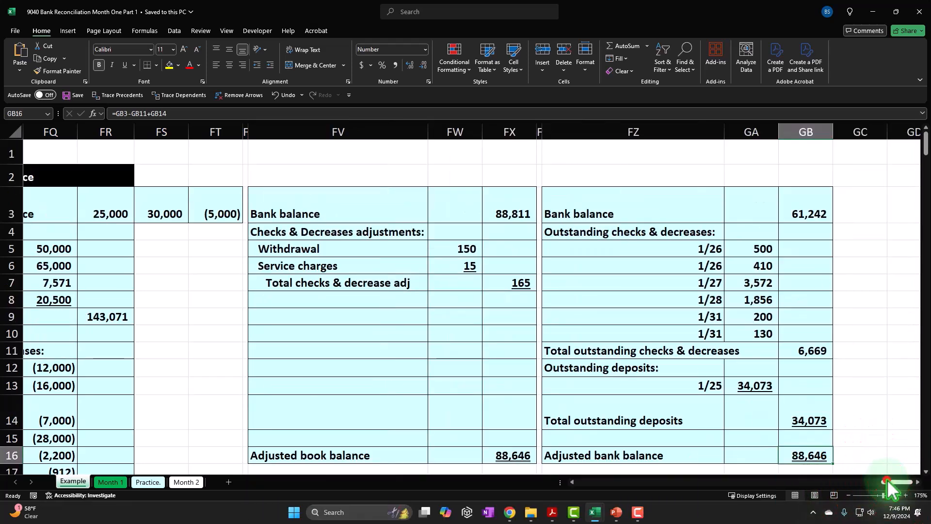
drag(888, 481, 868, 483)
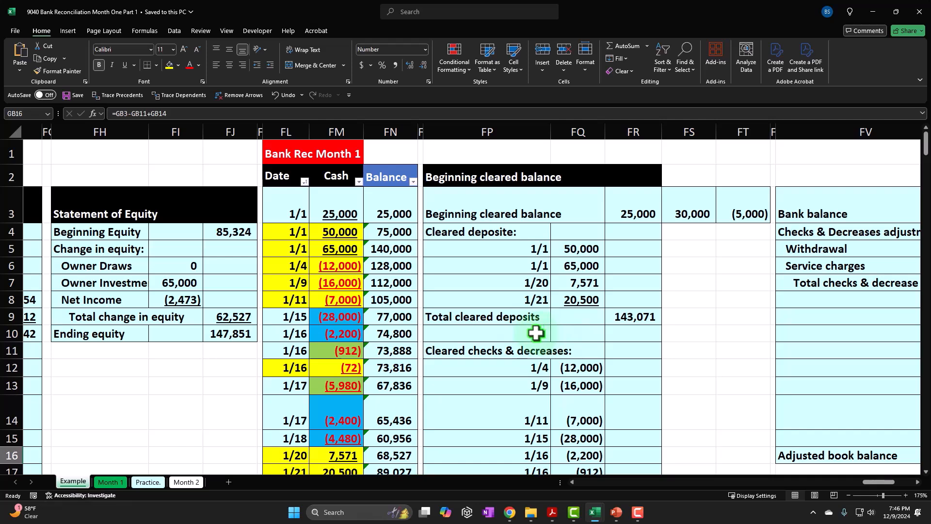
Step: Switch to the Month 2 sheet and bring up the Freeze Panes options for the Amount header cell C3
click(186, 482)
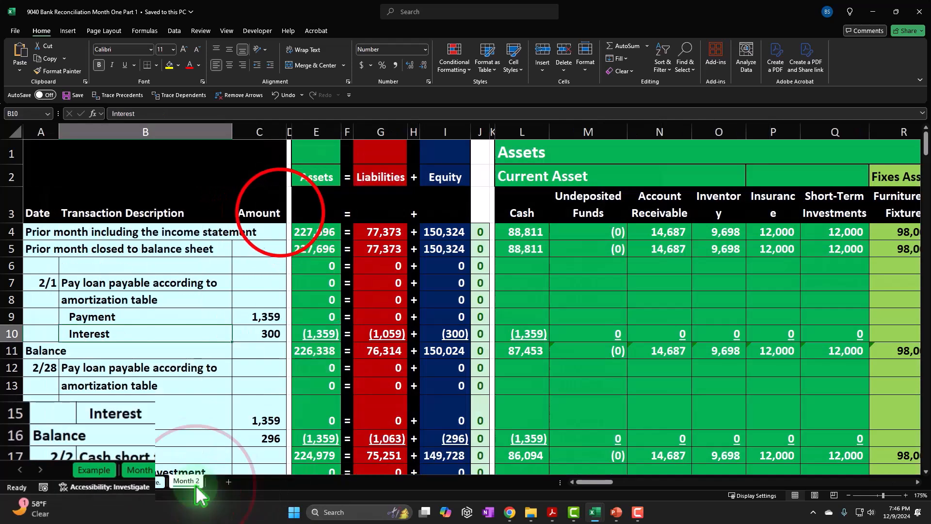
click(281, 213)
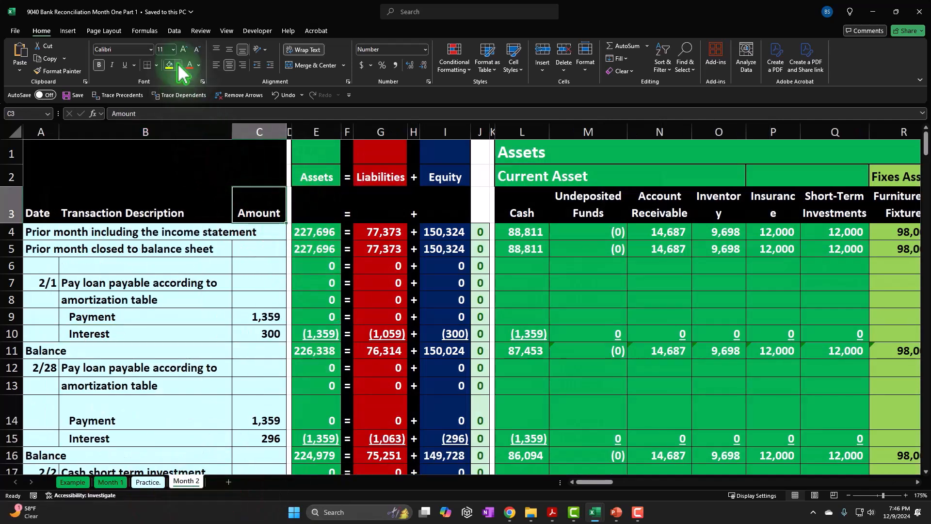
click(227, 32)
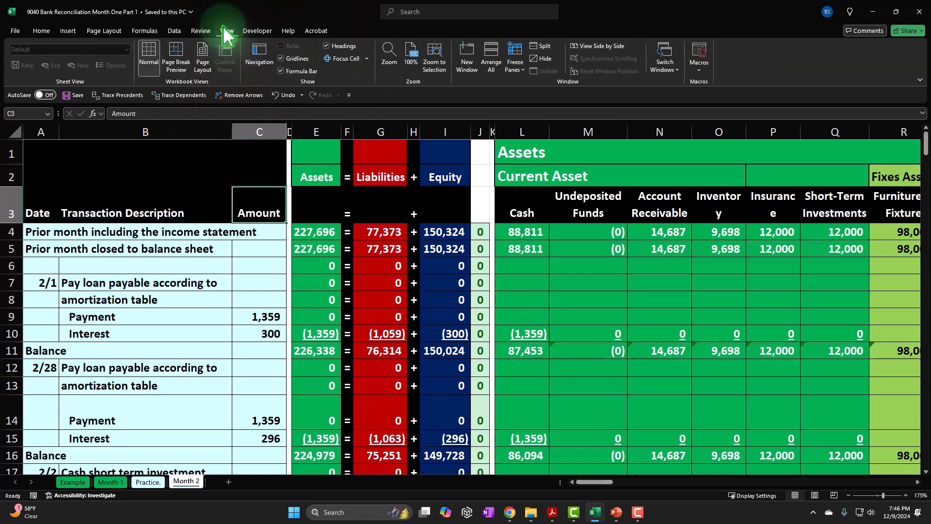
click(516, 65)
click(518, 67)
Step: Copy the format of narrow spacer column FG onto column FK beside the Statement of Equity with Format Painter
click(348, 236)
key(Right)
key(Right)
key(Right)
key(Right)
key(Right)
key(Right)
key(Right)
key(Right)
key(Right)
key(Right)
key(Right)
key(Right)
key(Right)
key(Right)
key(Right)
key(Right)
key(Right)
key(Right)
key(Right)
key(Right)
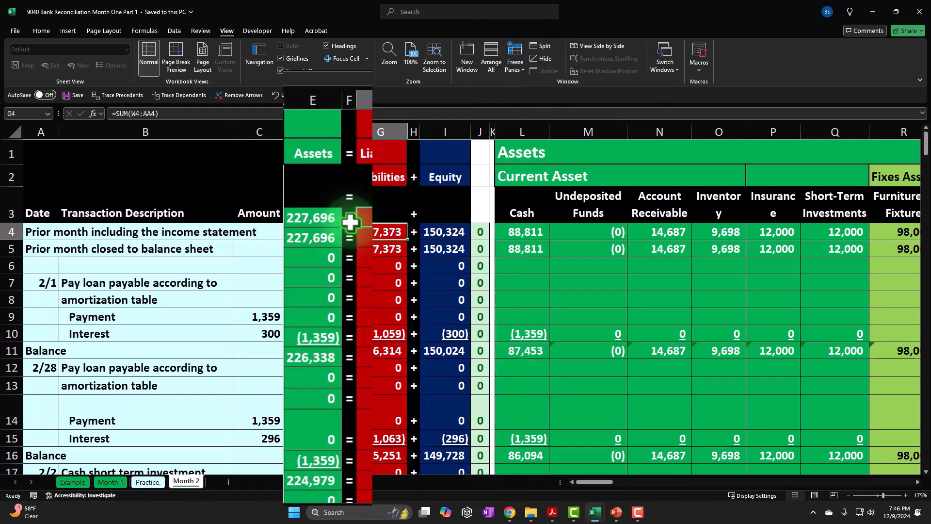
key(Right)
key(Right)
key(Right)
key(Right)
key(Right)
key(Right)
key(Right)
key(Right)
key(Right)
key(Right)
key(Right)
key(Right)
key(Right)
key(Right)
key(Right)
key(Right)
key(Right)
key(Right)
key(Right)
key(Right)
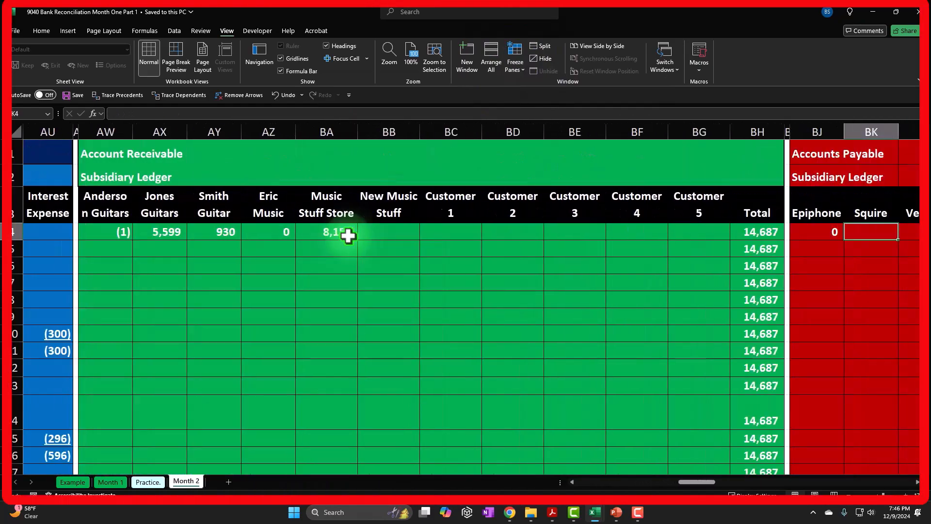
key(Right)
key(Right)
key(Right)
key(Right)
key(Right)
key(Right)
key(Right)
key(Right)
key(Right)
key(Right)
key(Right)
key(Right)
key(Right)
key(Right)
key(Right)
key(Right)
key(Right)
key(Right)
key(Right)
key(Right)
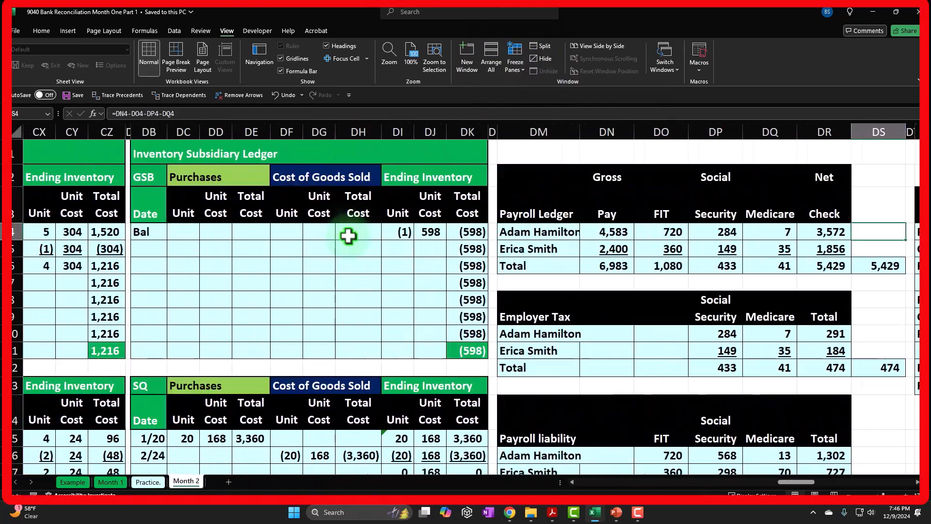
key(Right)
key(Right)
key(Right)
key(Right)
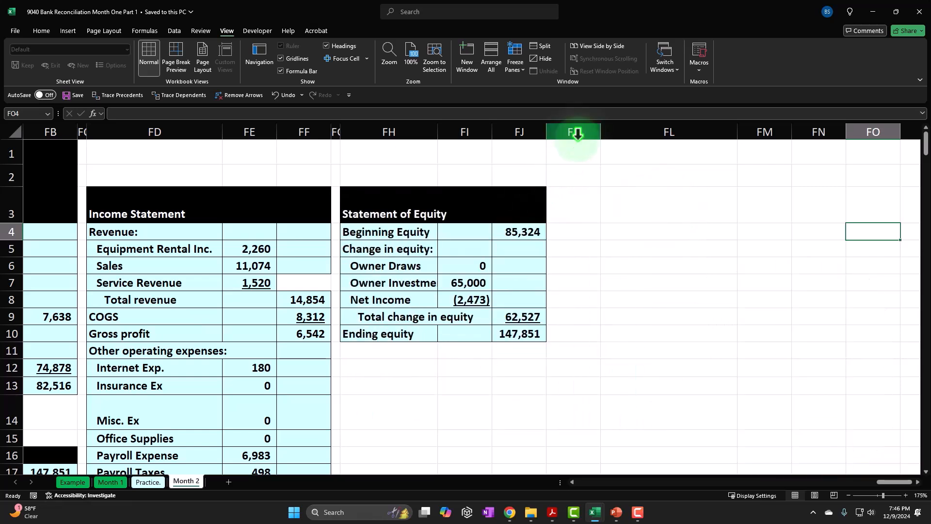
click(336, 132)
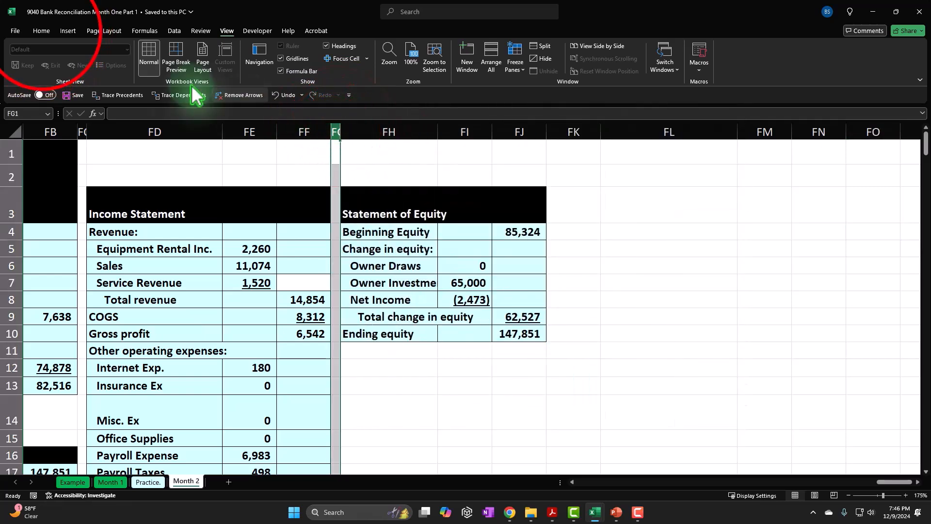
click(41, 30)
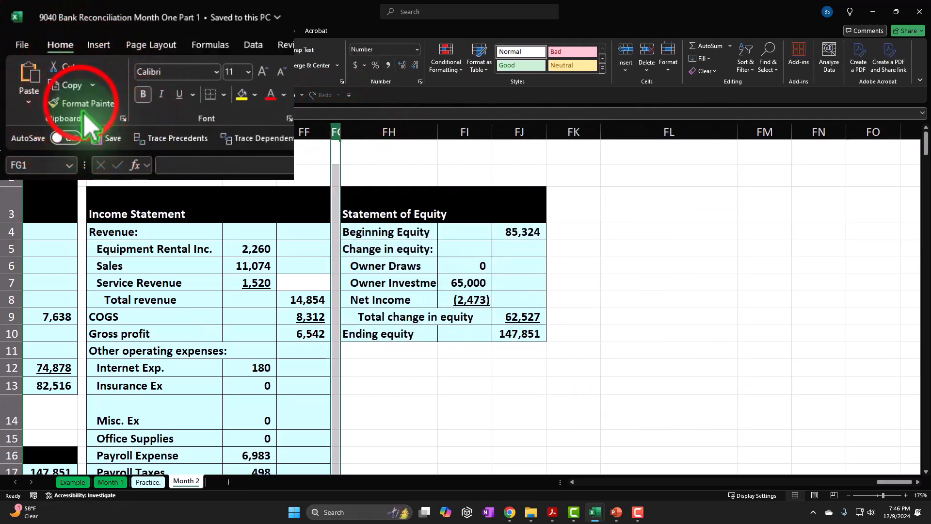
click(37, 71)
click(585, 131)
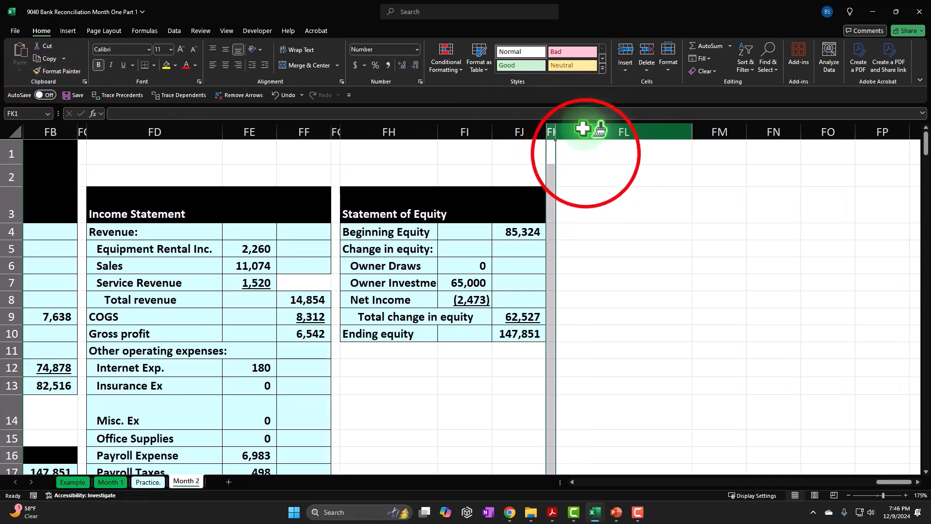
Step: Enter the heading "Bank Rec Month 1" in cell FL1
click(586, 154)
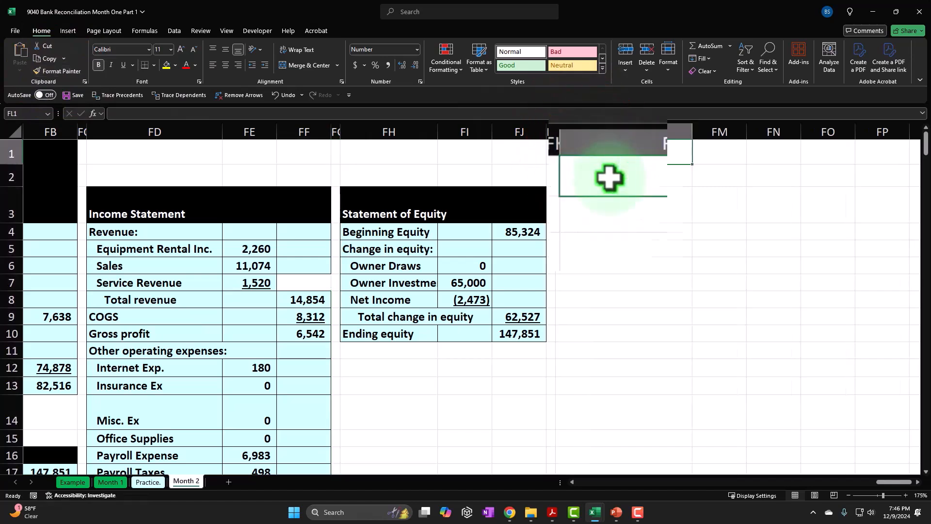
text(Bank)
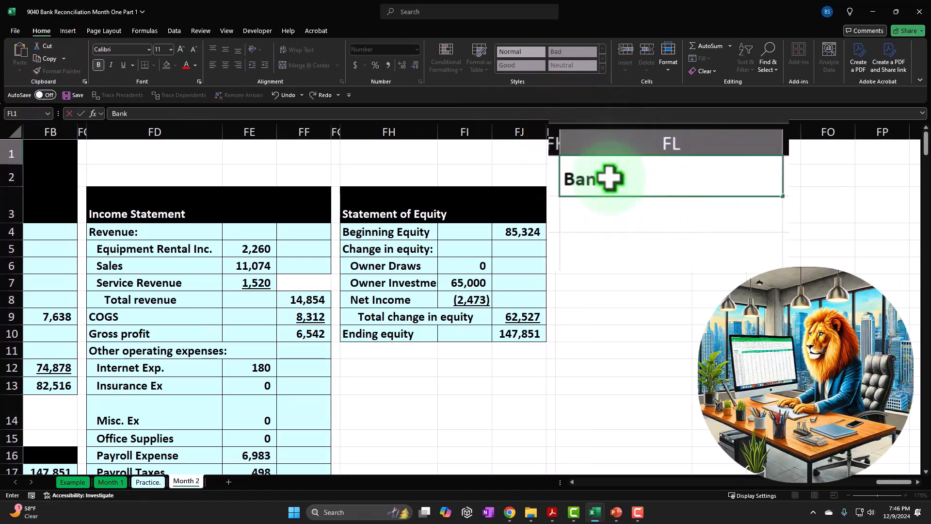
text( Rec Month )
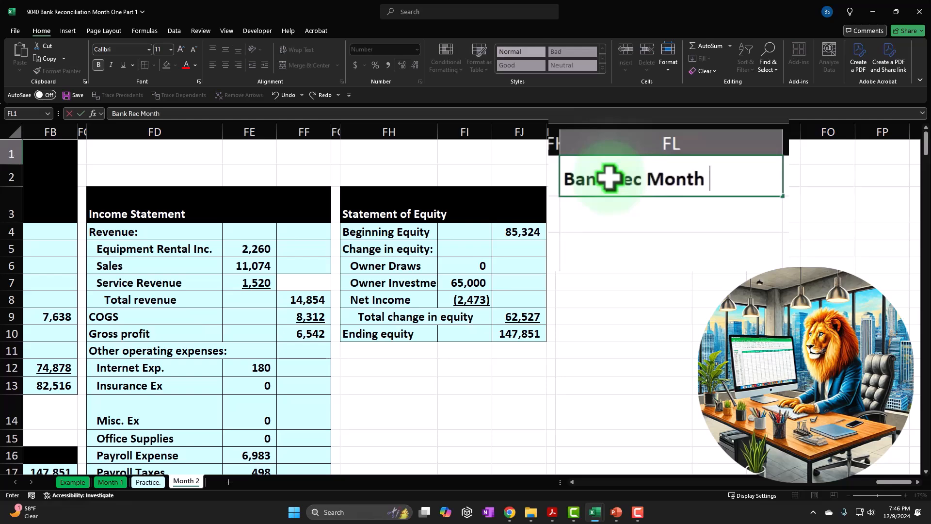
text(1)
key(Return)
Step: Format the Bank Rec Month 1 heading in FL1 with a red fill and white font
click(586, 154)
click(175, 65)
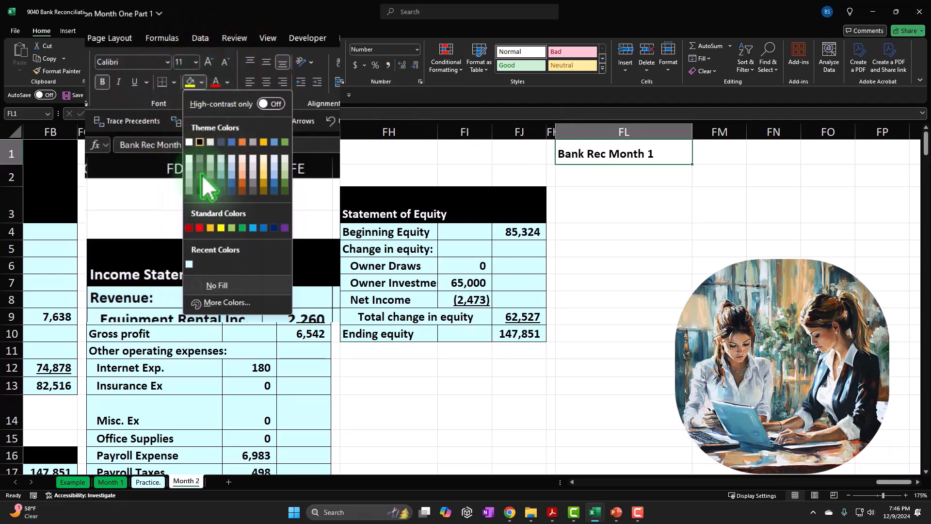
click(200, 228)
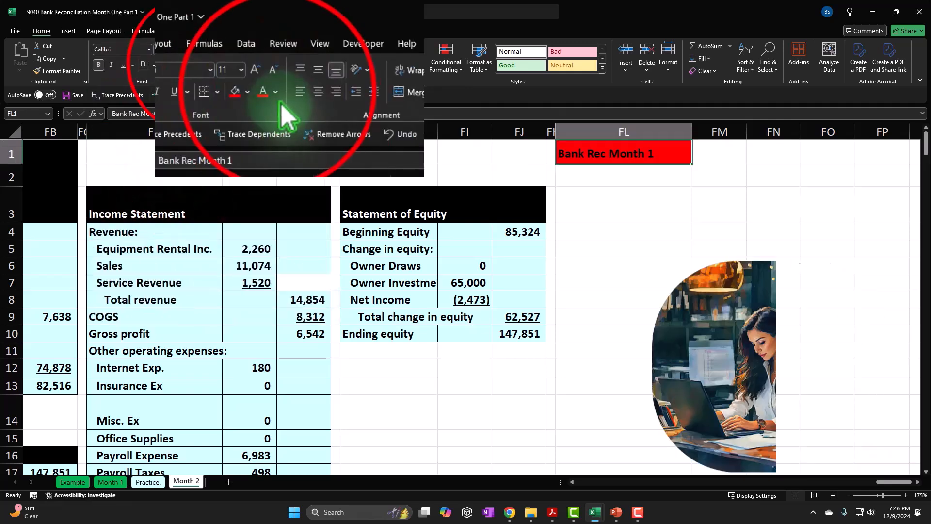
click(195, 64)
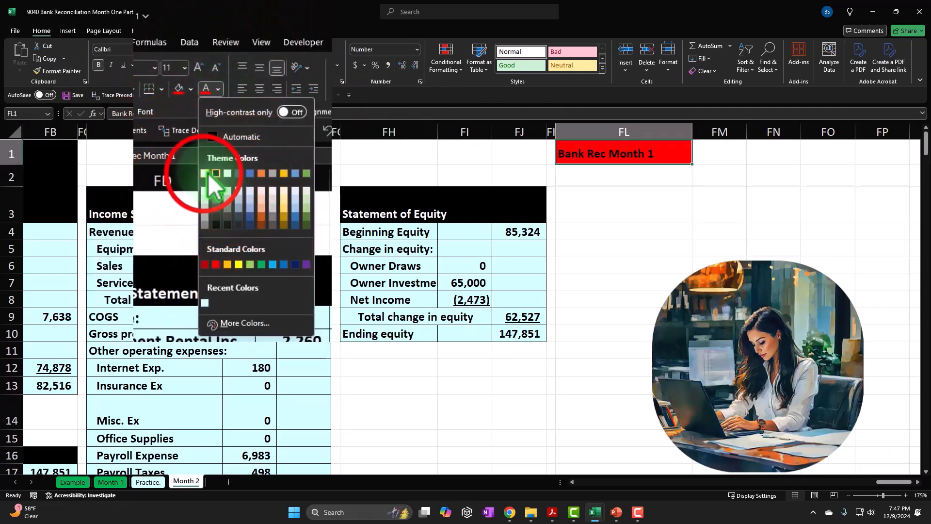
click(188, 124)
click(644, 194)
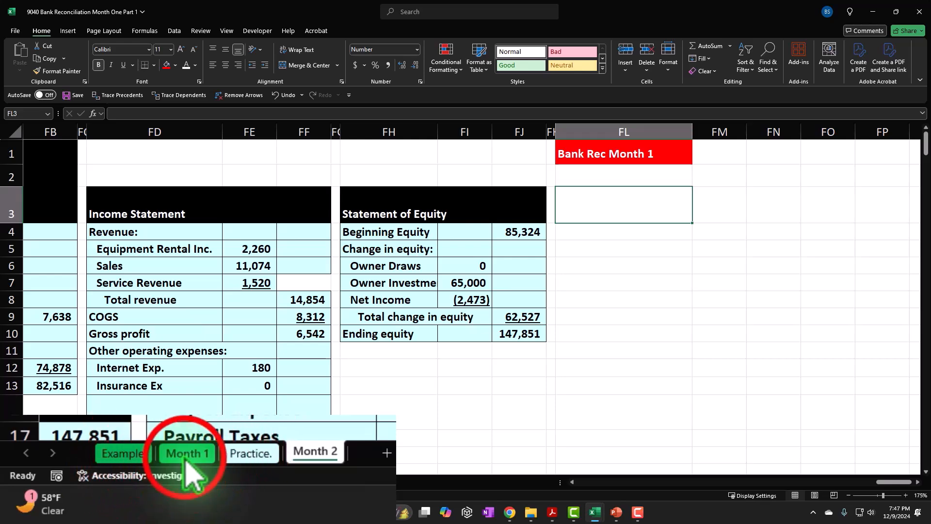
Step: Copy the Date column A3:A124 and the Cash column L3:L124 together from the Month 1 sheet
click(109, 483)
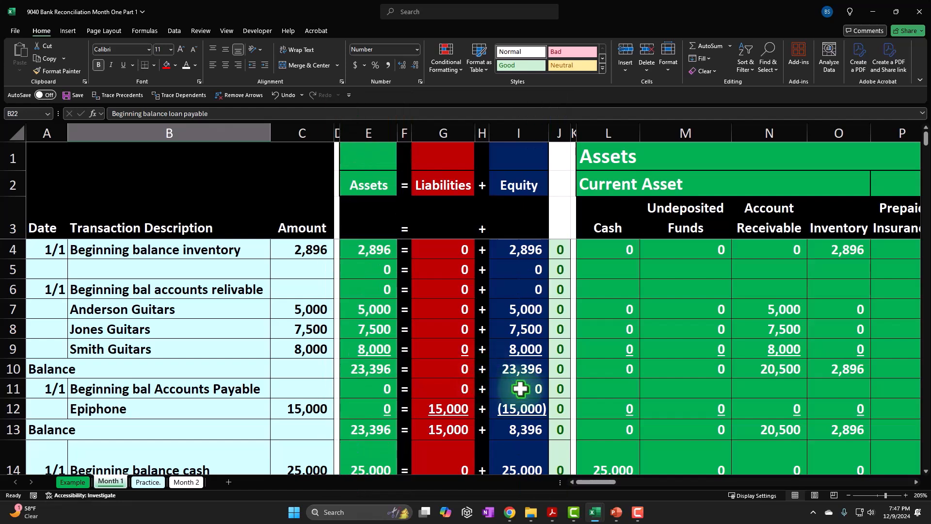
click(686, 309)
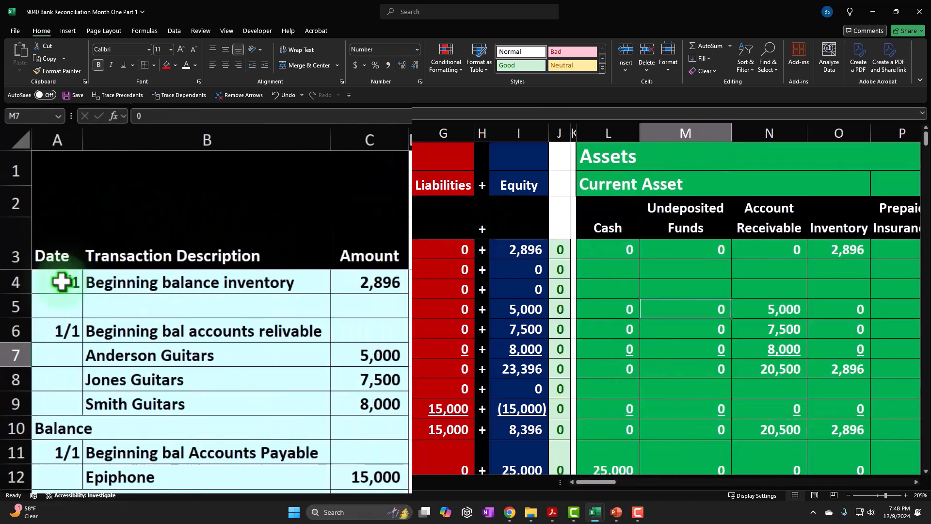
click(58, 250)
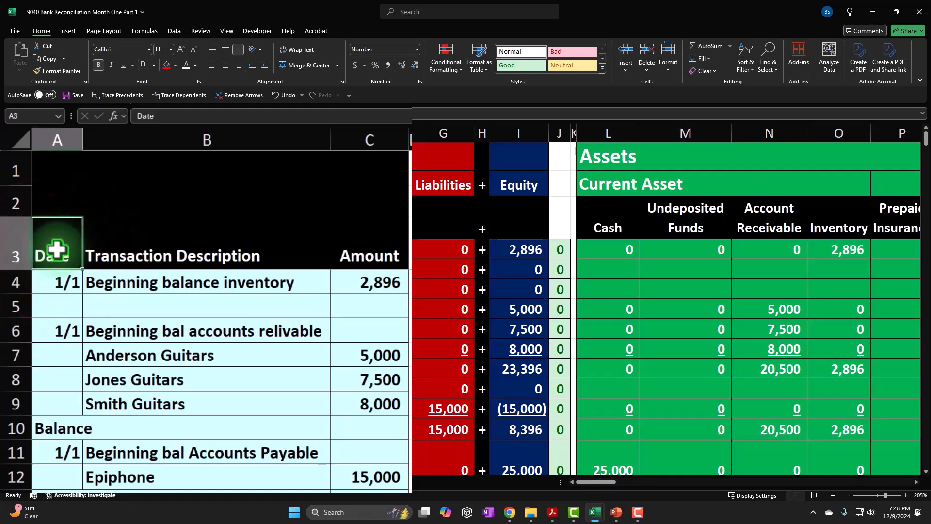
drag(57, 250, 9, 446)
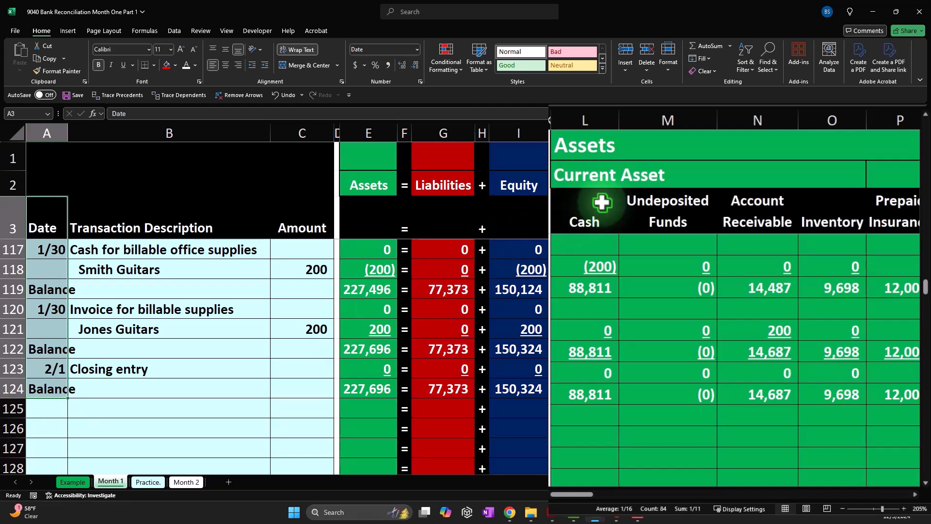
click(593, 206)
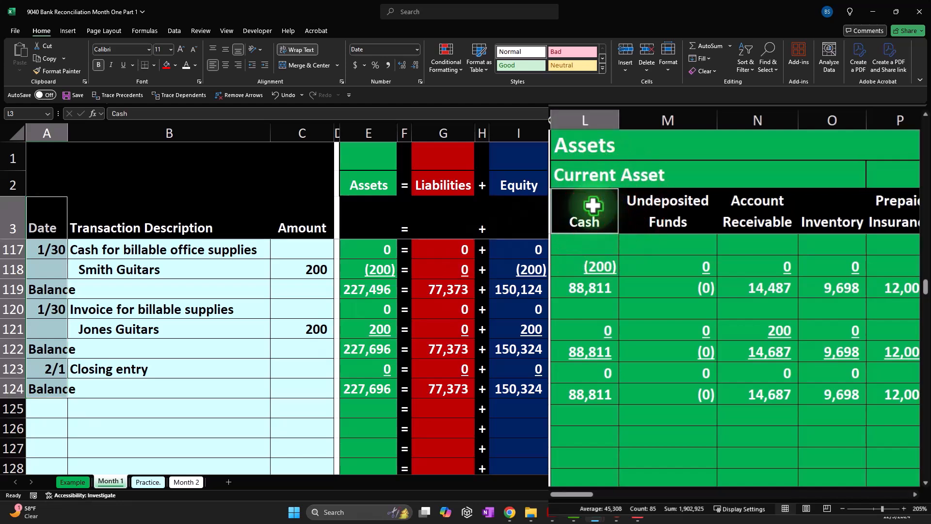
drag(592, 206, 608, 337)
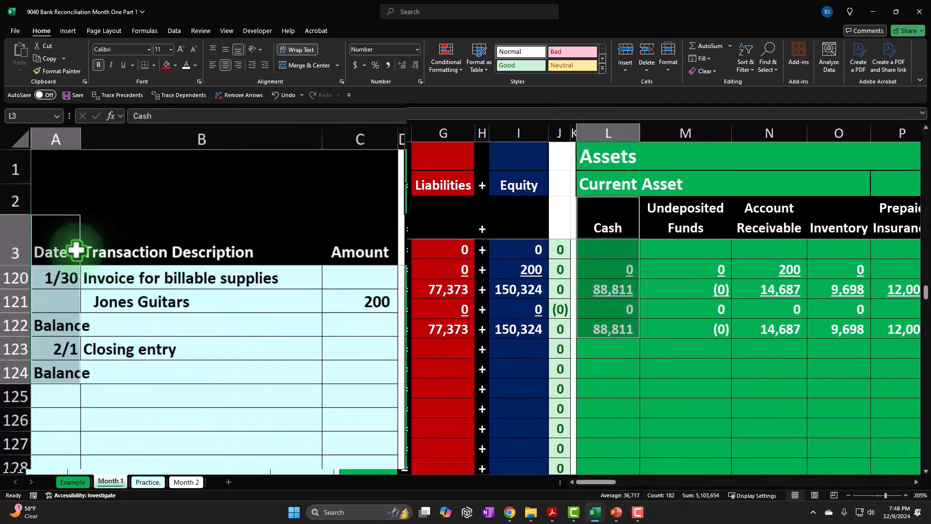
right_click(614, 216)
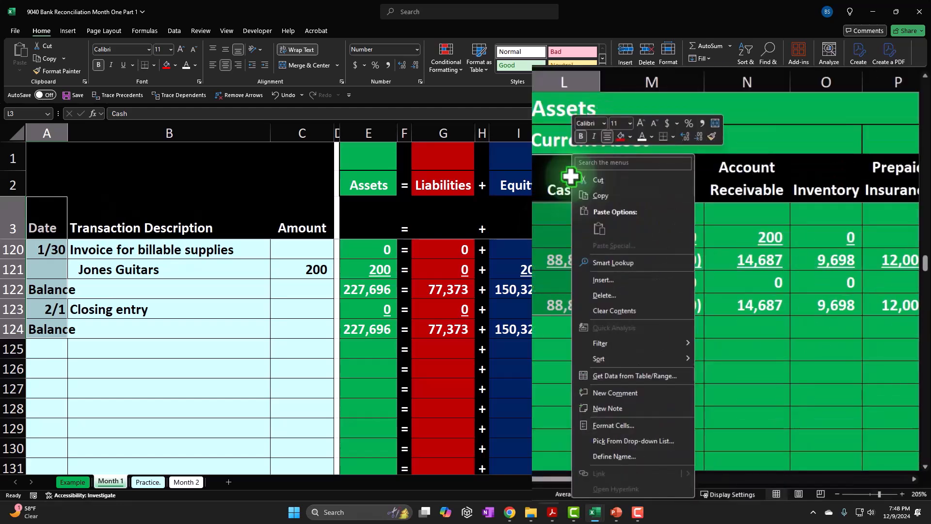
click(637, 233)
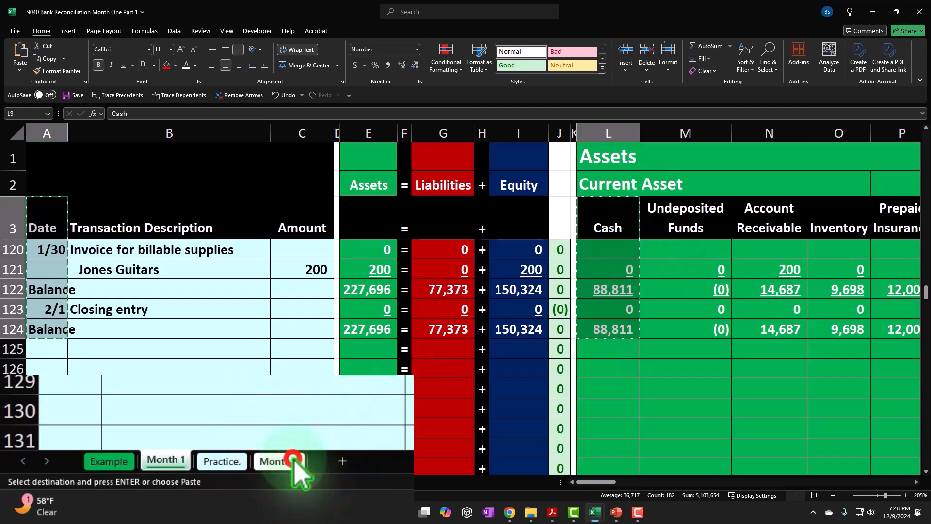
Step: Paste the copied date and cash data as values at FL3 on the Month 2 sheet and narrow column FL
click(186, 481)
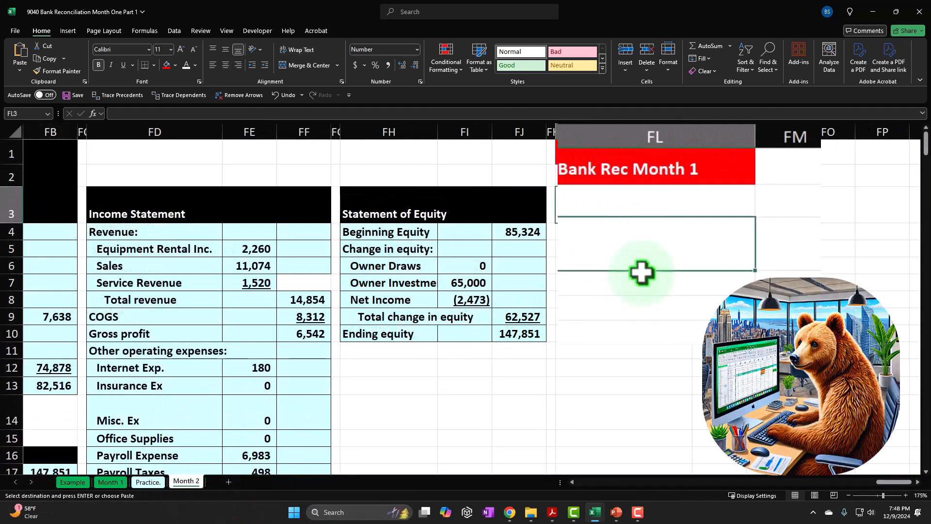
right_click(630, 197)
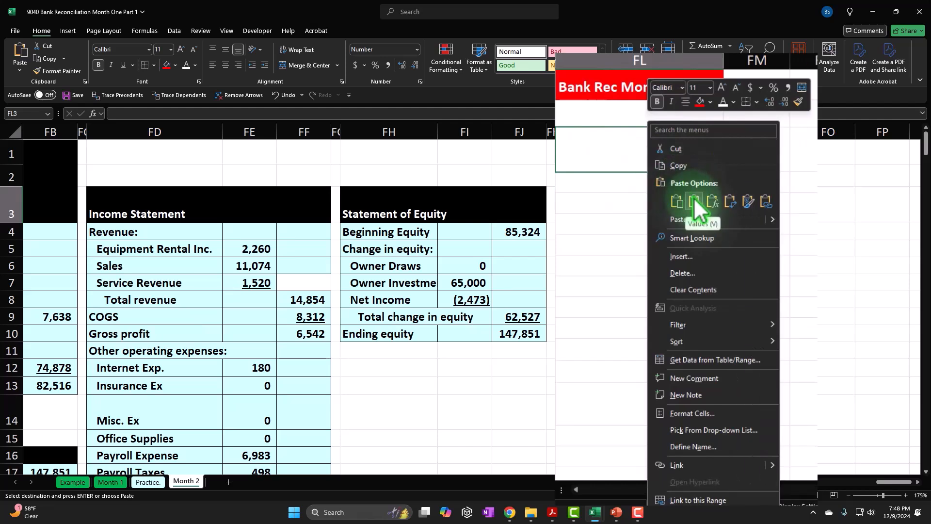
click(693, 197)
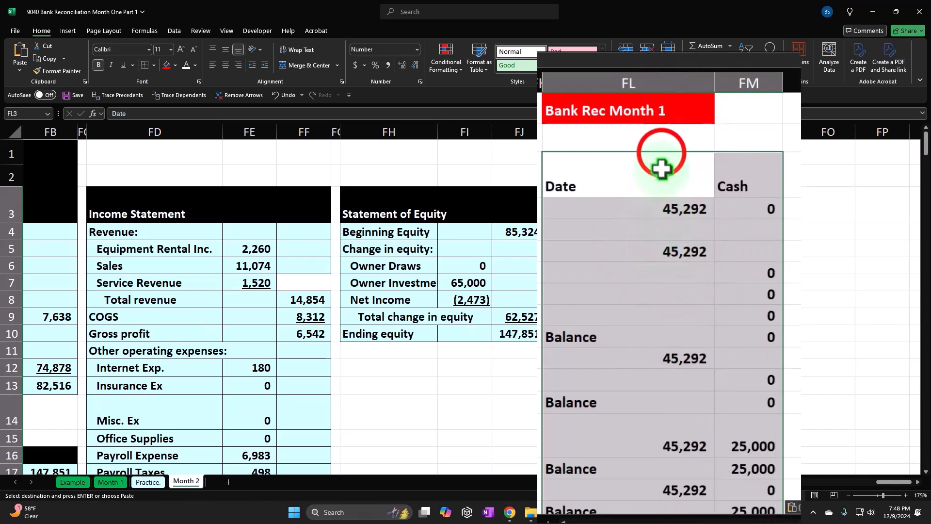
click(738, 104)
drag(692, 135, 628, 94)
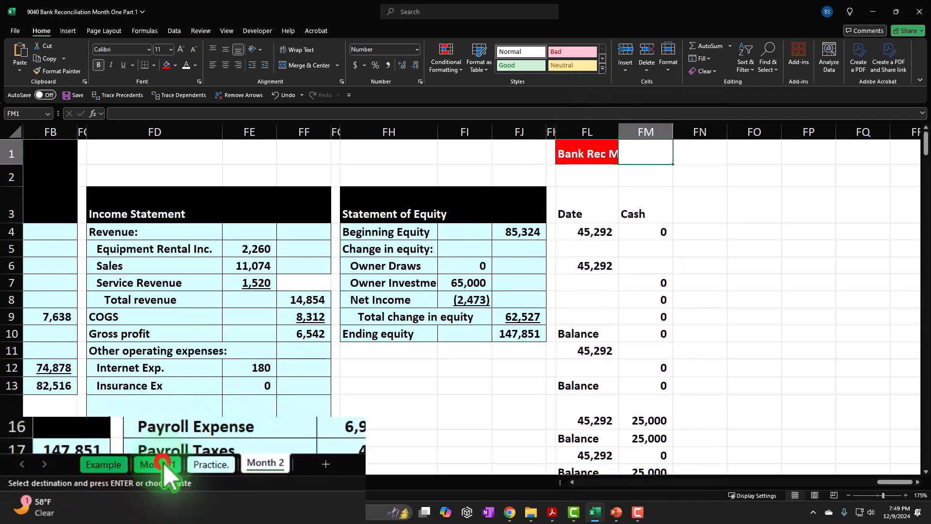
Step: Apply the format of a Month 1 date cell in column A to the pasted dates from FL4 down with Format Painter
click(111, 482)
click(38, 250)
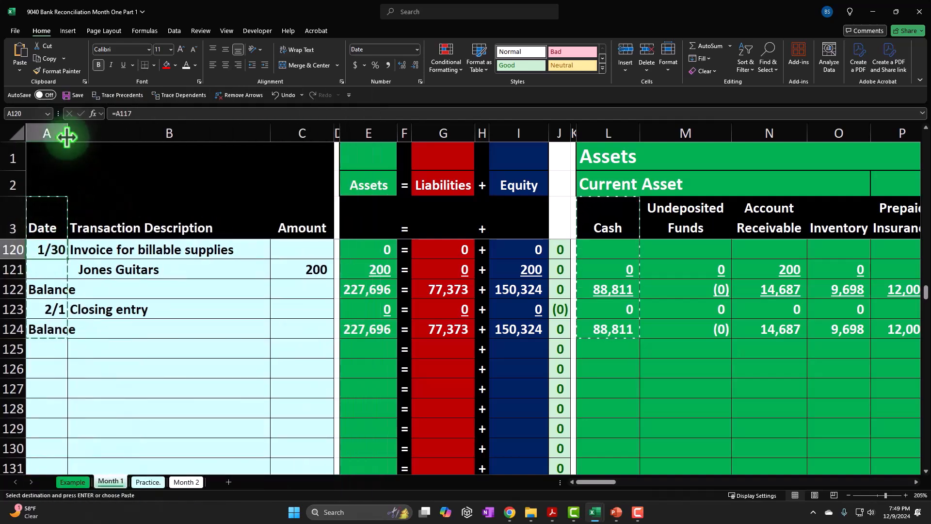
click(57, 71)
click(186, 482)
mouse_move(592, 182)
mouse_down()
mouse_move(604, 511)
mouse_move(598, 522)
mouse_move(598, 436)
mouse_up()
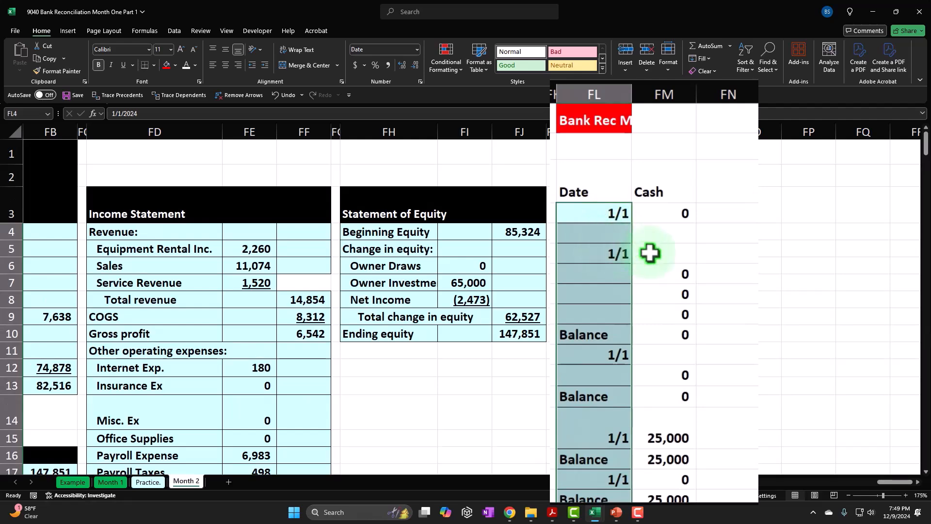
Step: Examine the pasted dates, balance rows and cash amounts in columns FL and FM
scroll(657, 276, down, 1)
click(662, 298)
scroll(670, 315, down, 1)
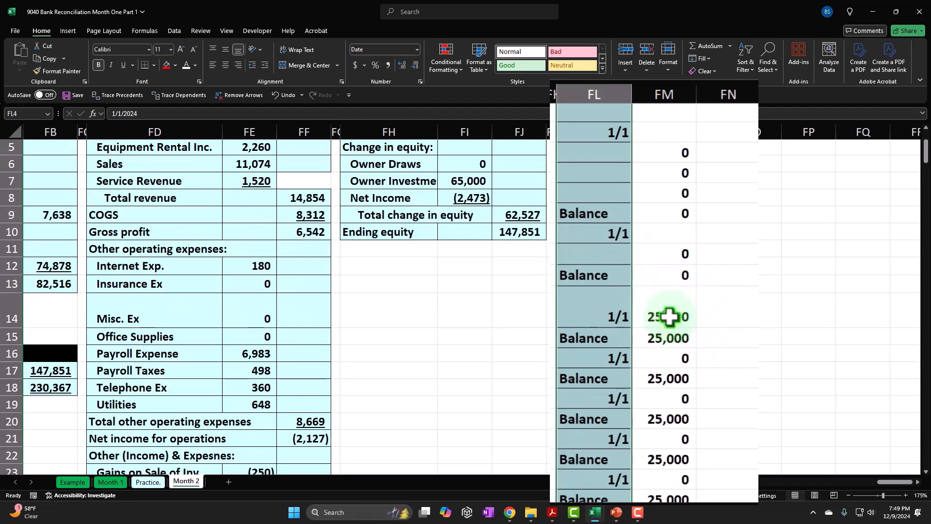
scroll(669, 330, down, 1)
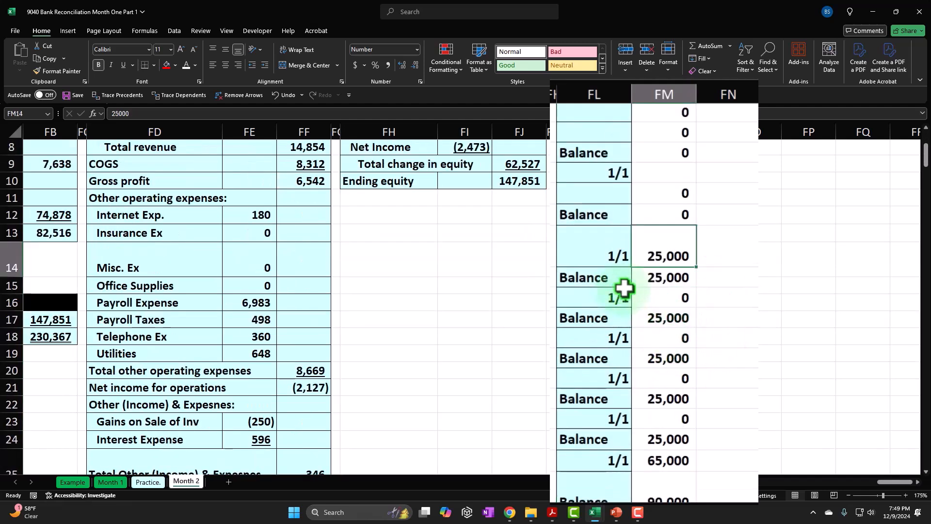
scroll(625, 289, down, 1)
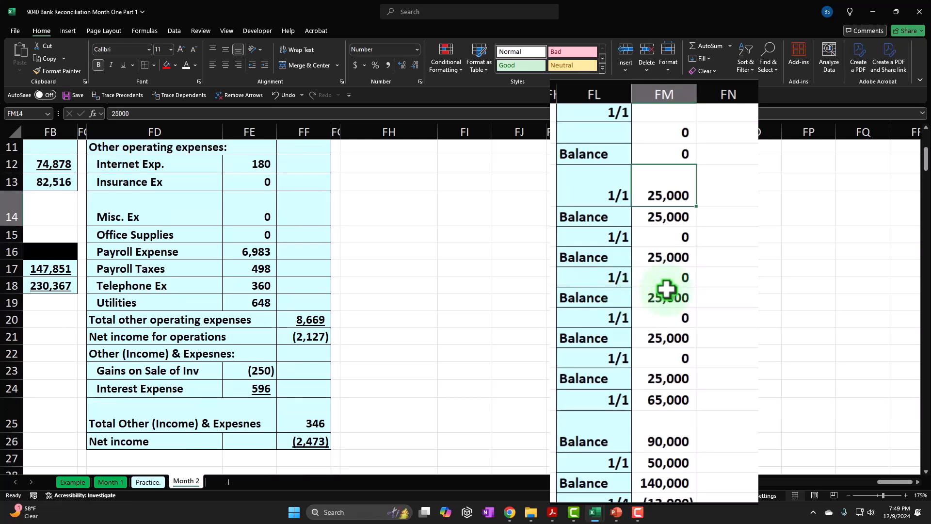
scroll(666, 290, up, 4)
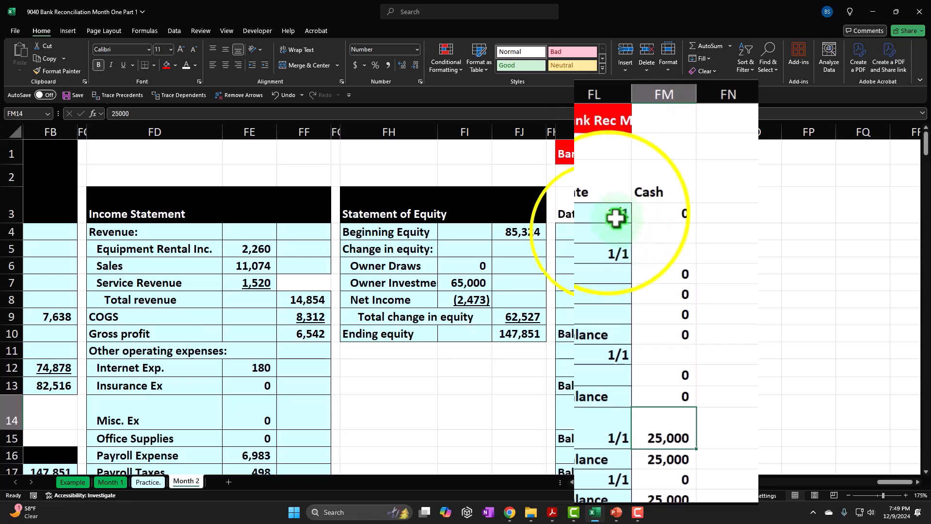
Step: Copy the 1/1 date in FL4 into the blank date cells FL5, FL7:FL9 and FL12
right_click(599, 232)
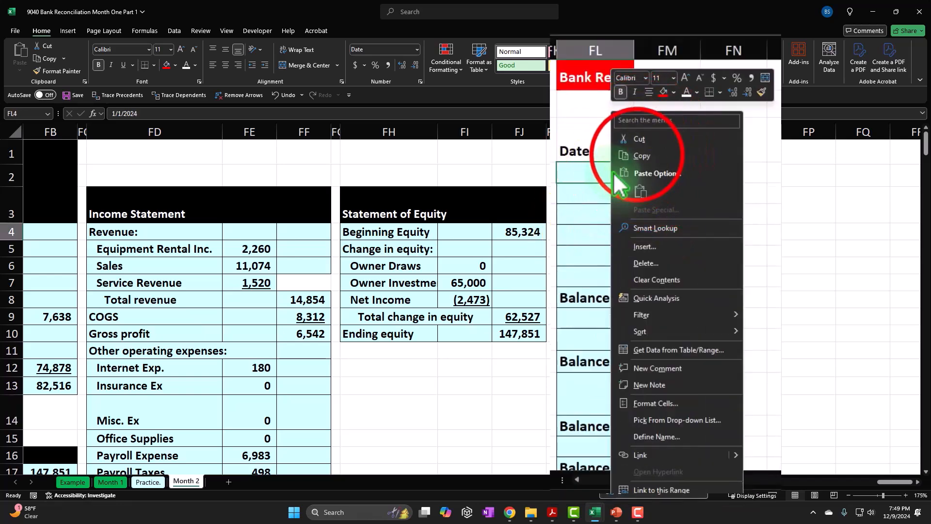
click(639, 154)
right_click(613, 218)
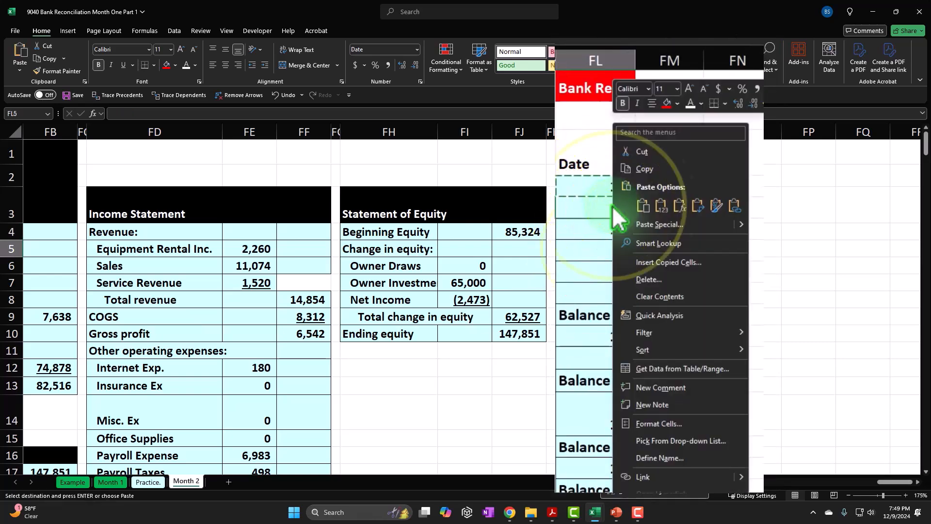
click(644, 206)
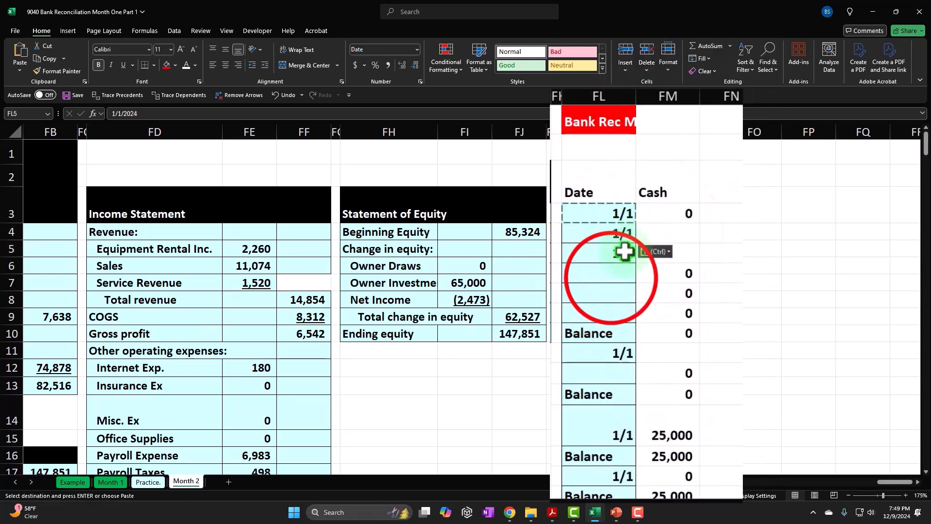
drag(611, 278, 616, 304)
right_click(612, 300)
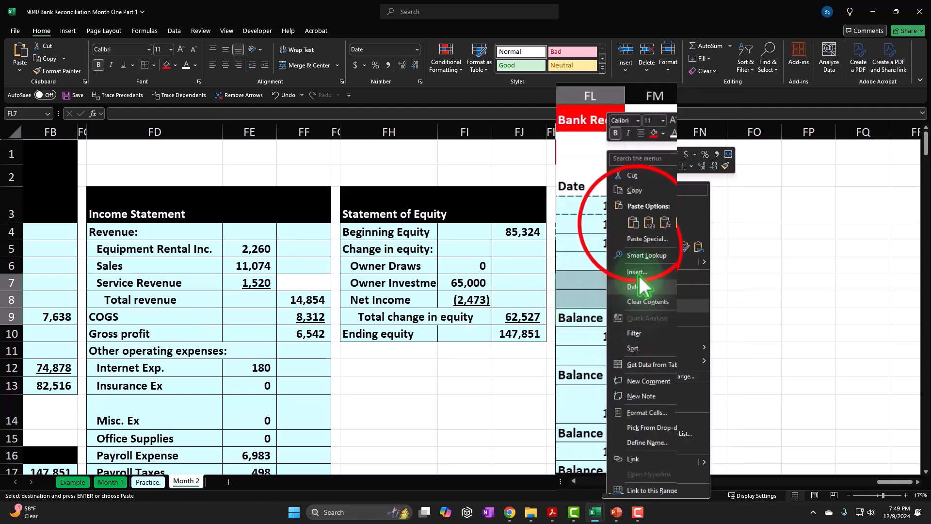
click(633, 222)
scroll(626, 328, down, 1)
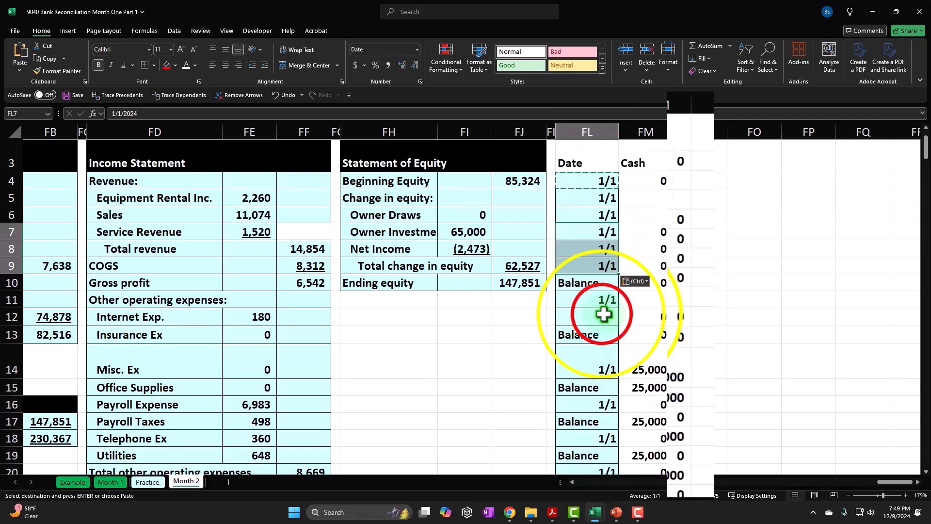
right_click(599, 298)
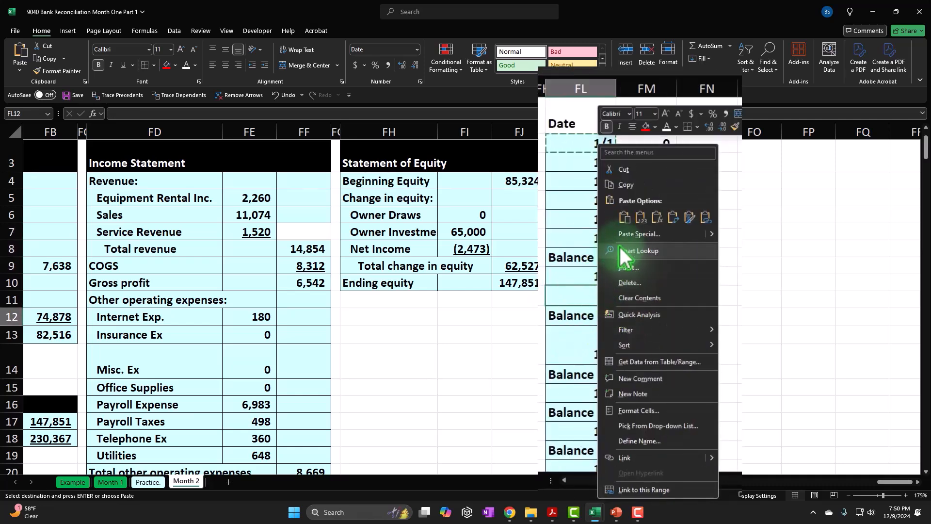
click(641, 217)
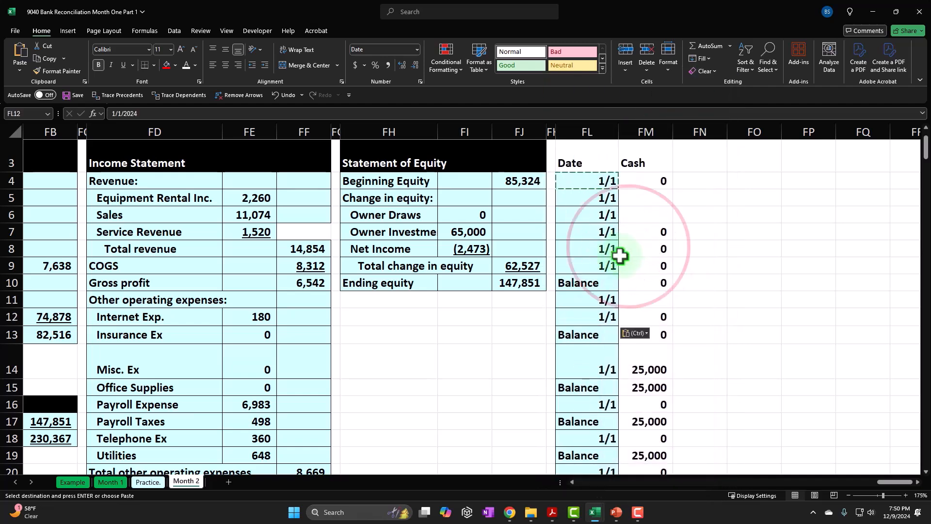
Step: Copy the 1/14 date in FL34 into the blank date cells FL35:FL38 below it
scroll(623, 250, down, 4)
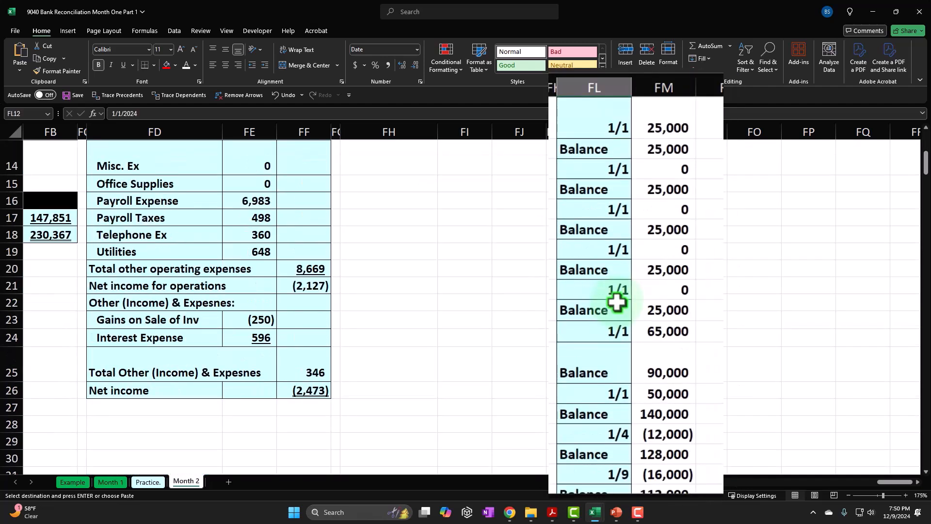
scroll(617, 303, down, 2)
scroll(617, 303, down, 2)
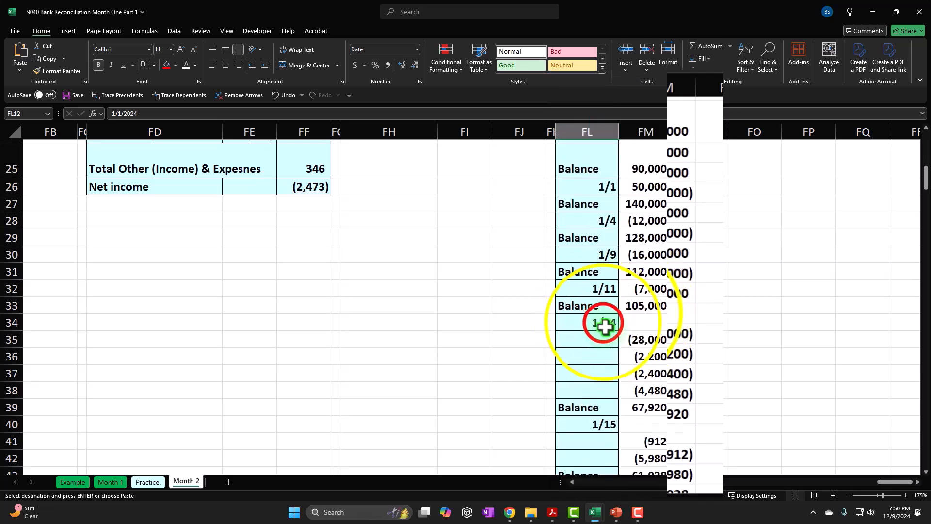
right_click(603, 322)
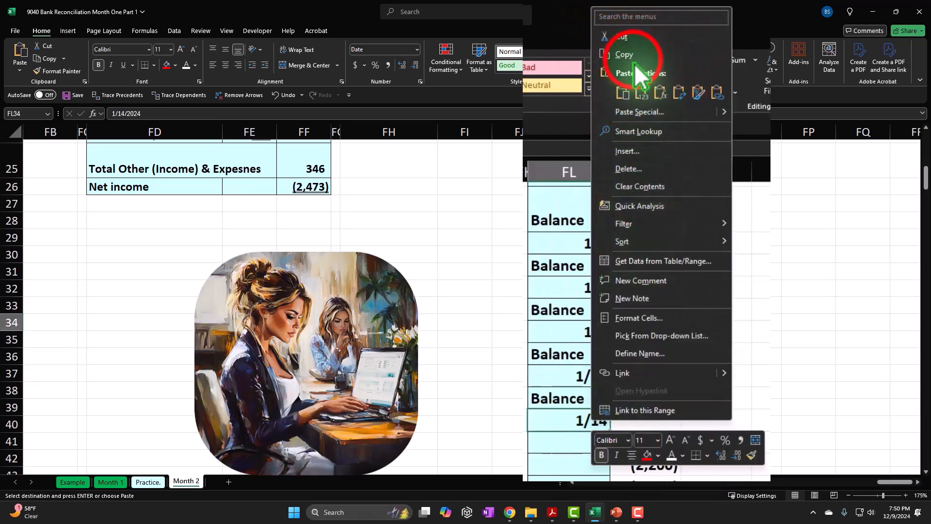
click(629, 42)
scroll(577, 267, down, 1)
drag(601, 281, 605, 333)
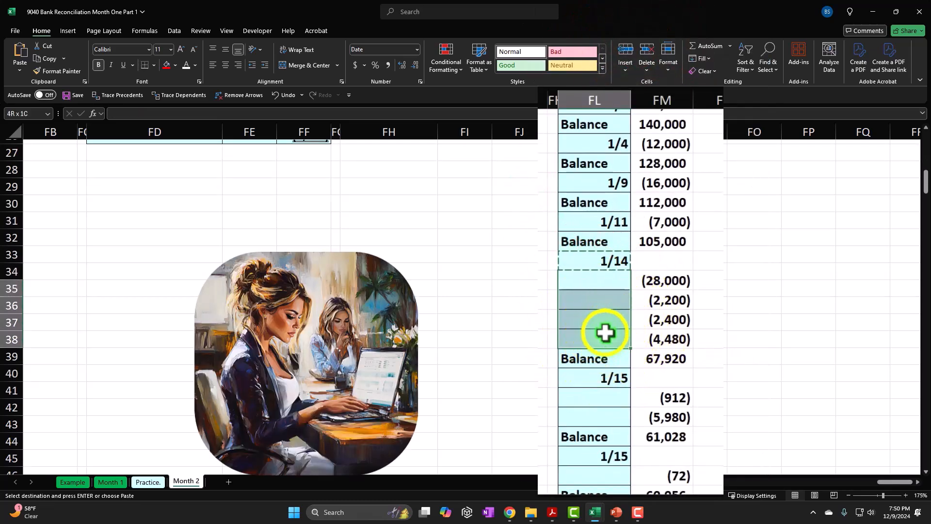
right_click(604, 333)
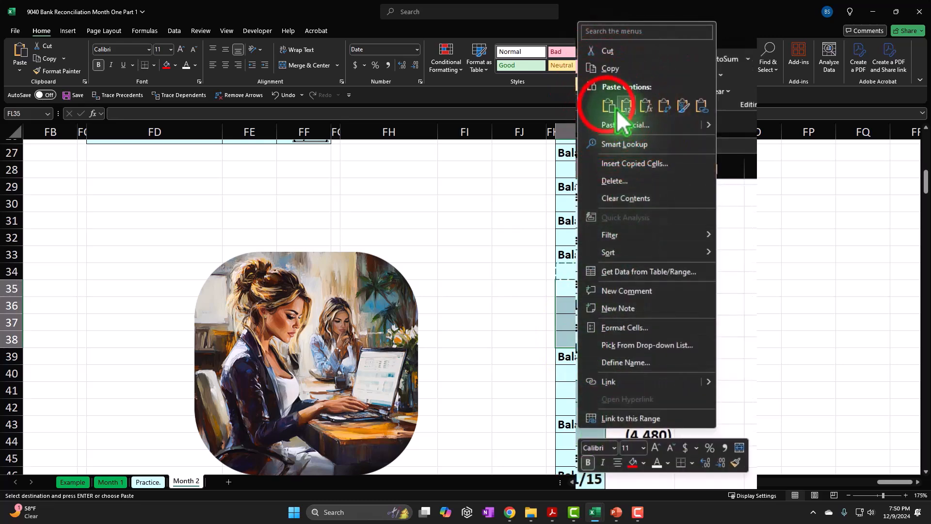
click(610, 106)
Step: Copy the 1/15 date in FL40 into the blank date cells FL41:FL42
scroll(597, 322, down, 1)
click(597, 322)
right_click(597, 322)
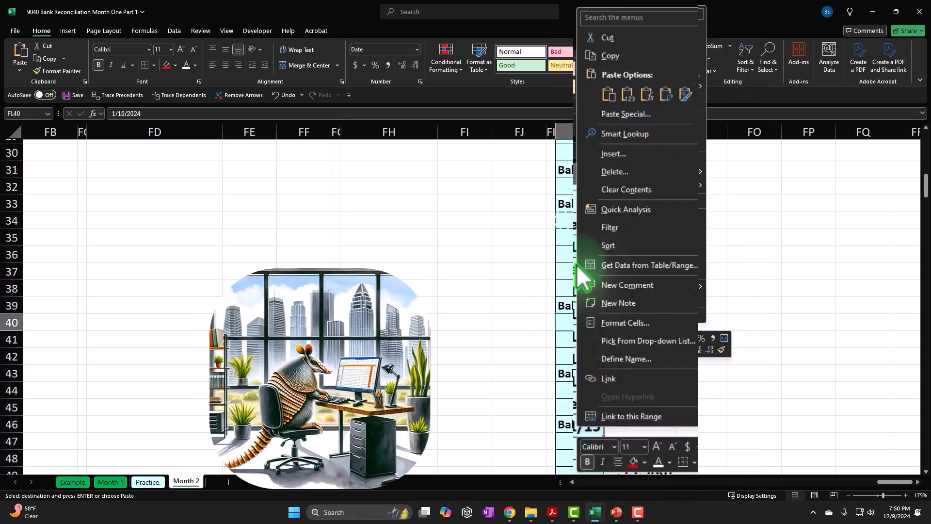
click(605, 54)
scroll(584, 208, down, 1)
drag(609, 287, 609, 303)
right_click(609, 303)
click(614, 219)
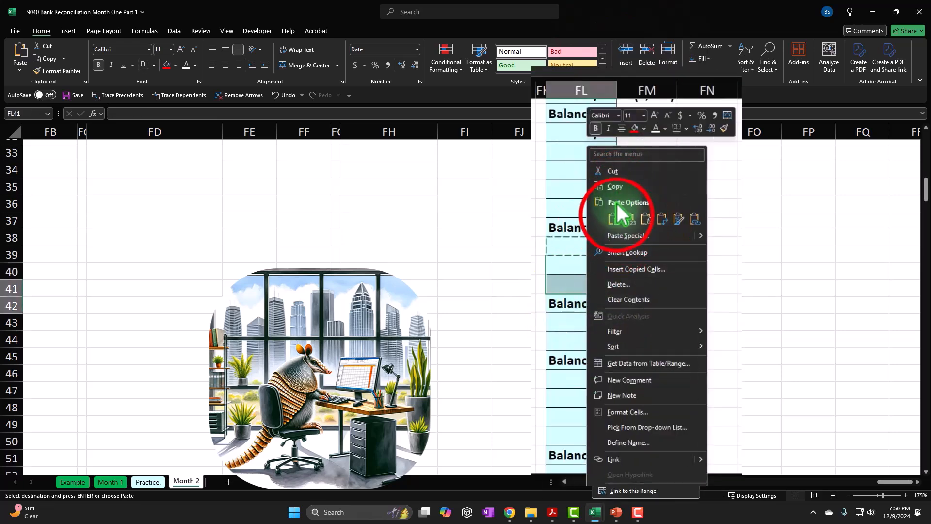
Step: Copy the 1/15 date in FL44 into the blank date cell FL45
scroll(615, 241, down, 2)
right_click(588, 193)
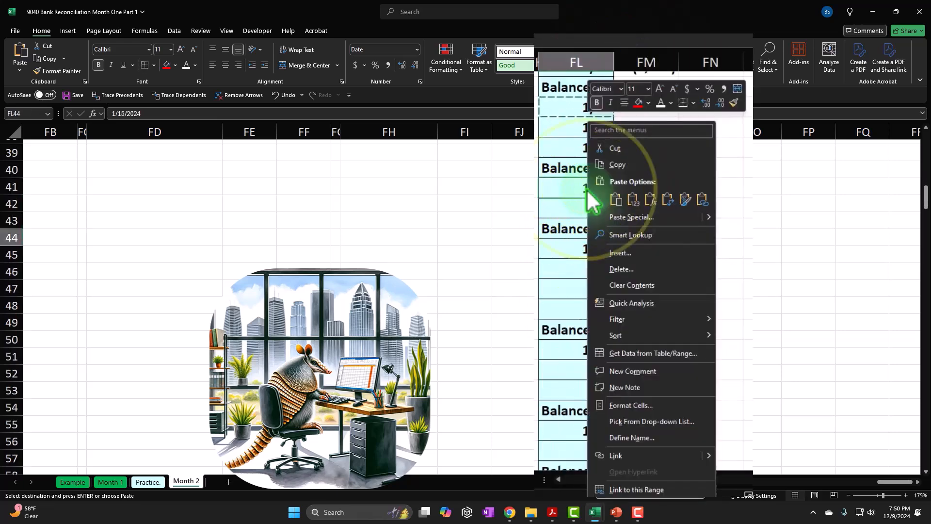
click(616, 199)
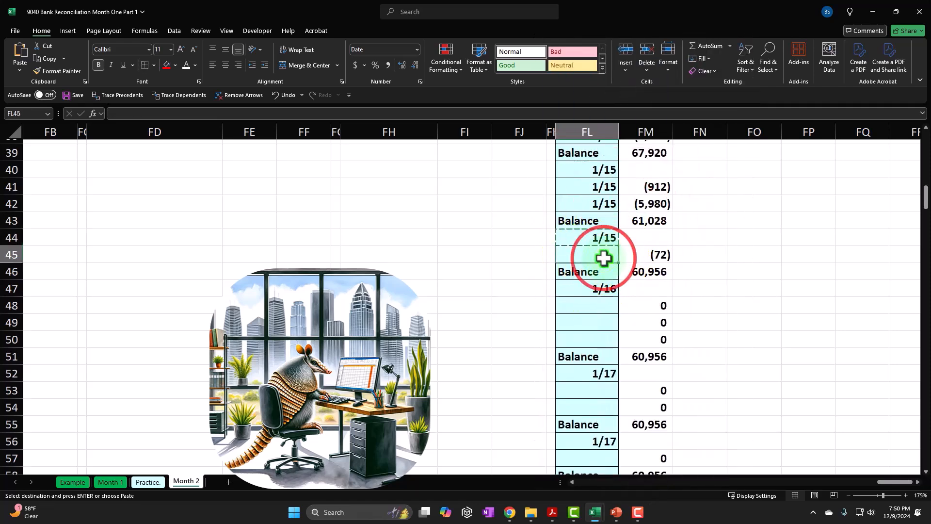
right_click(601, 254)
click(626, 212)
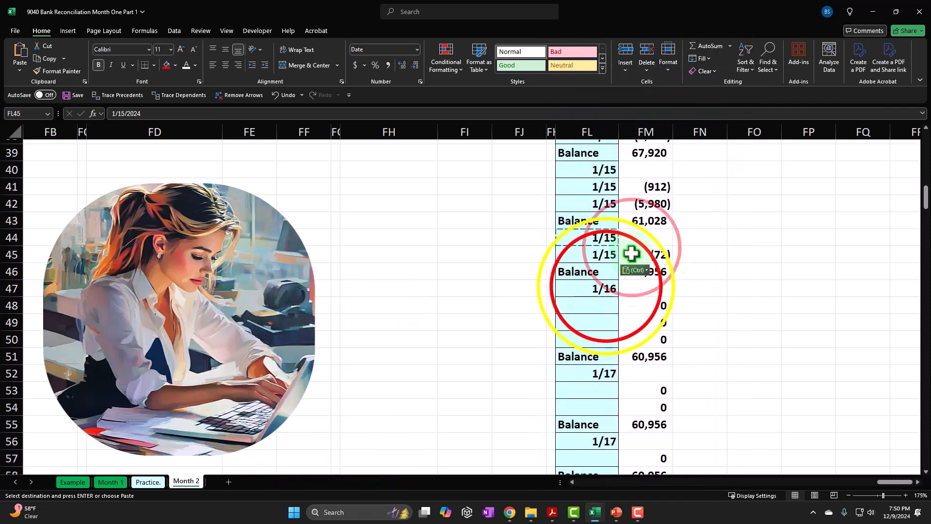
Step: Copy the 1/16 date in FL47 into the blank date cells FL48:FL50
right_click(599, 245)
click(621, 163)
drag(582, 287, 579, 333)
right_click(580, 333)
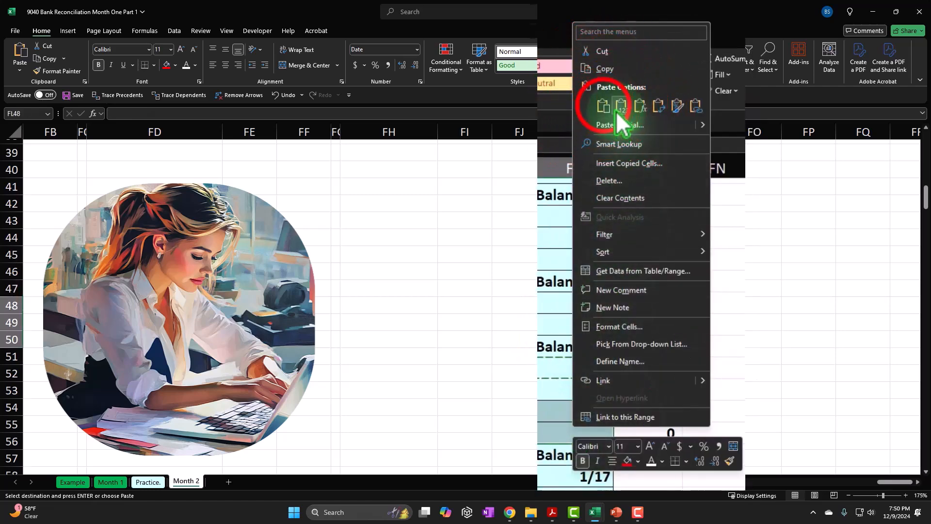
click(604, 103)
Step: Copy the 1/17 date in FL52 into the blank date cells FL53:FL54 and FL57
scroll(582, 235, down, 2)
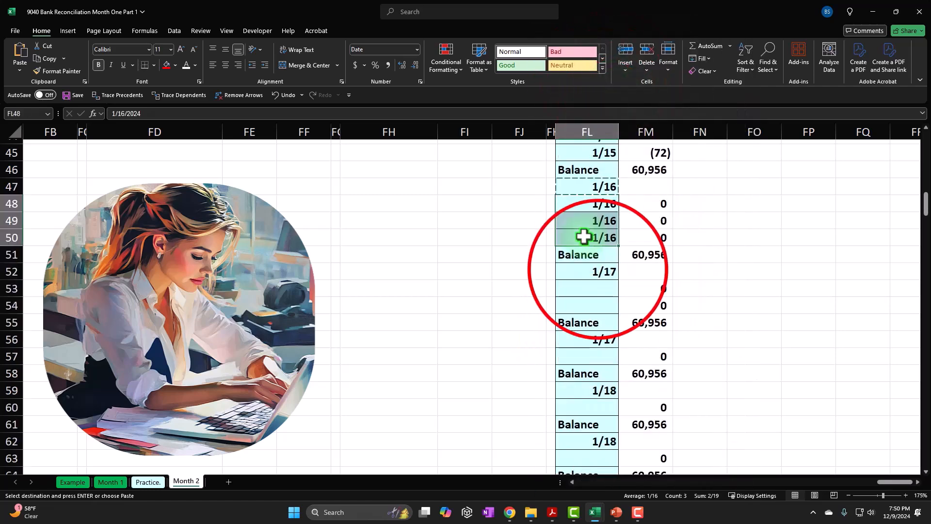
right_click(610, 268)
click(599, 289)
right_click(589, 269)
click(618, 202)
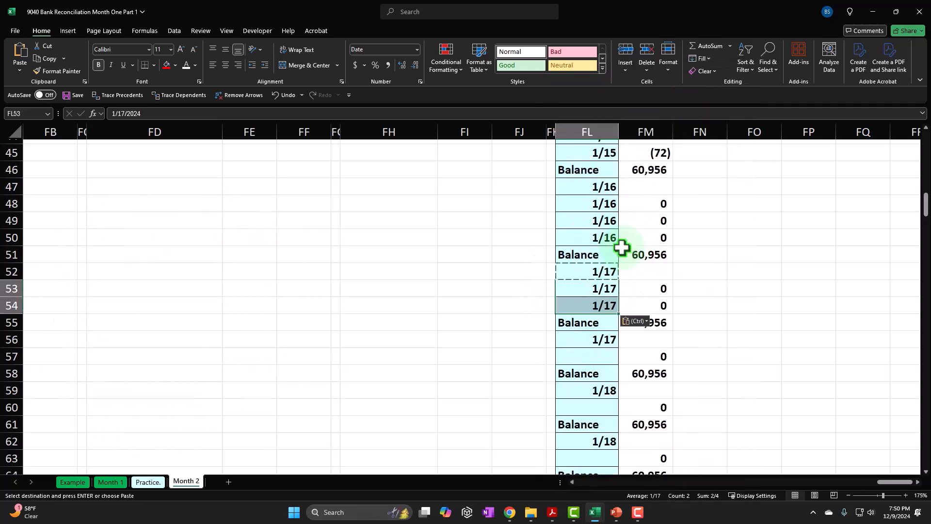
scroll(620, 250, down, 1)
right_click(585, 304)
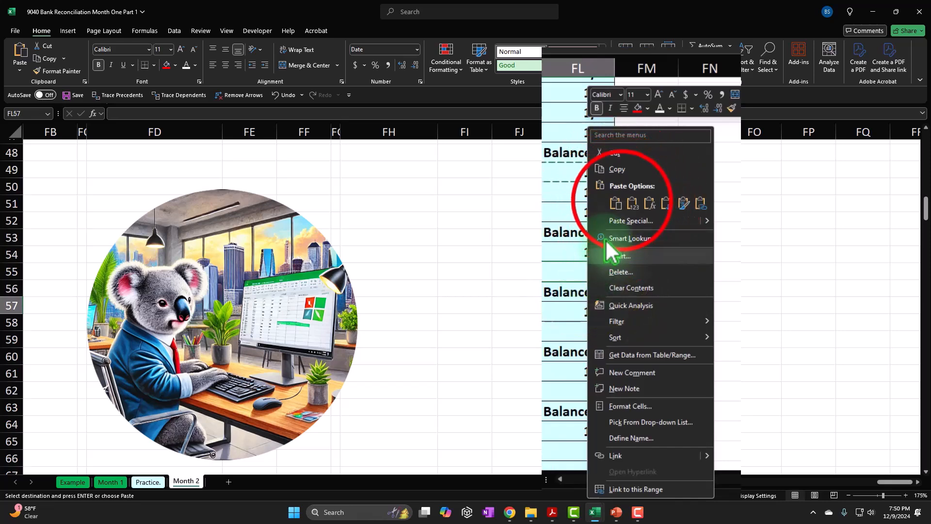
click(620, 203)
Step: Copy the 1/18 date in FL59 into the blank date cells FL60 and FL63
scroll(616, 250, down, 1)
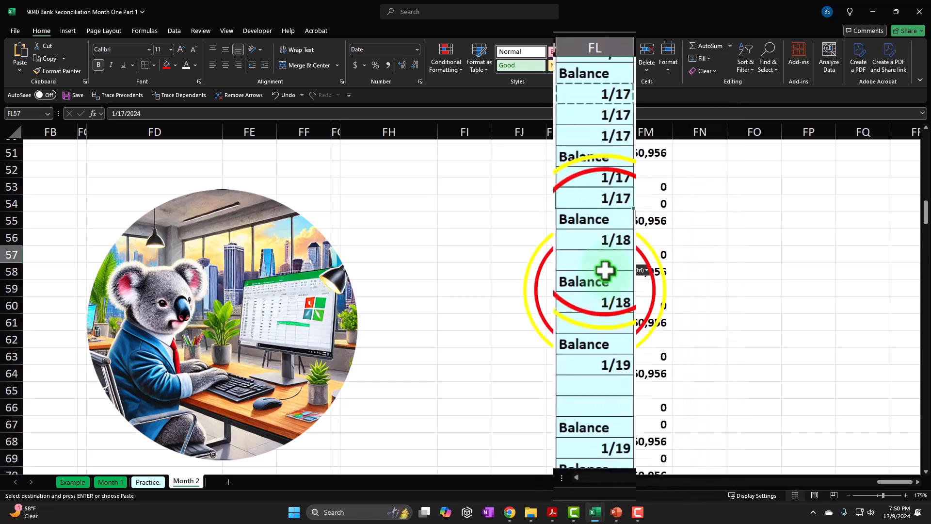
right_click(604, 241)
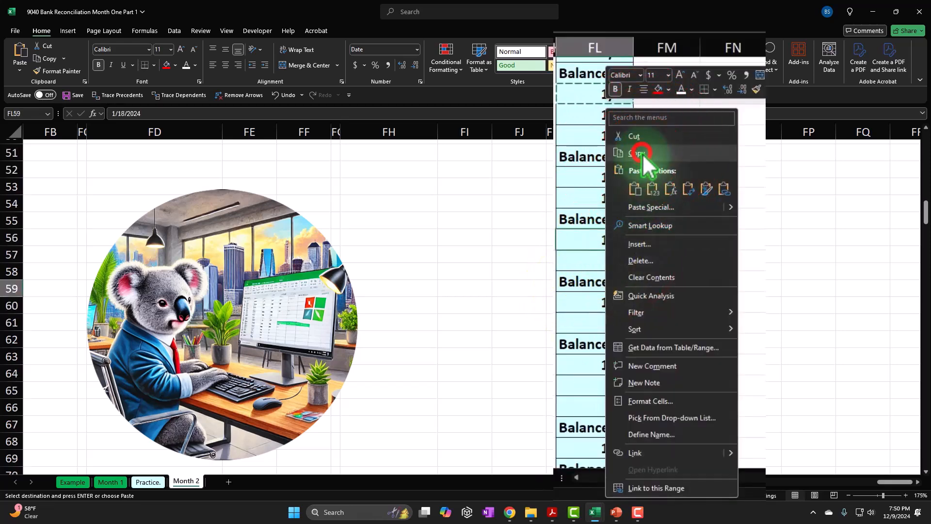
click(621, 189)
scroll(625, 209, down, 1)
right_click(616, 198)
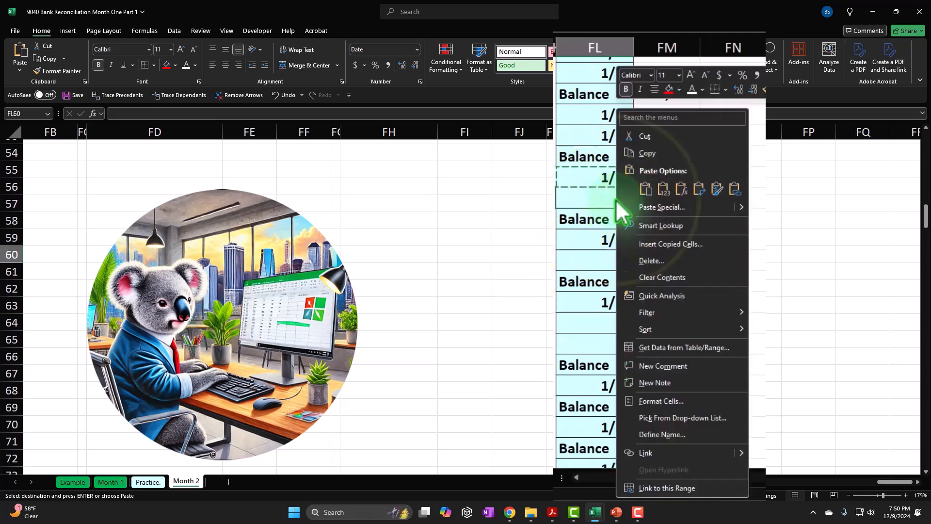
click(643, 187)
scroll(591, 219, down, 1)
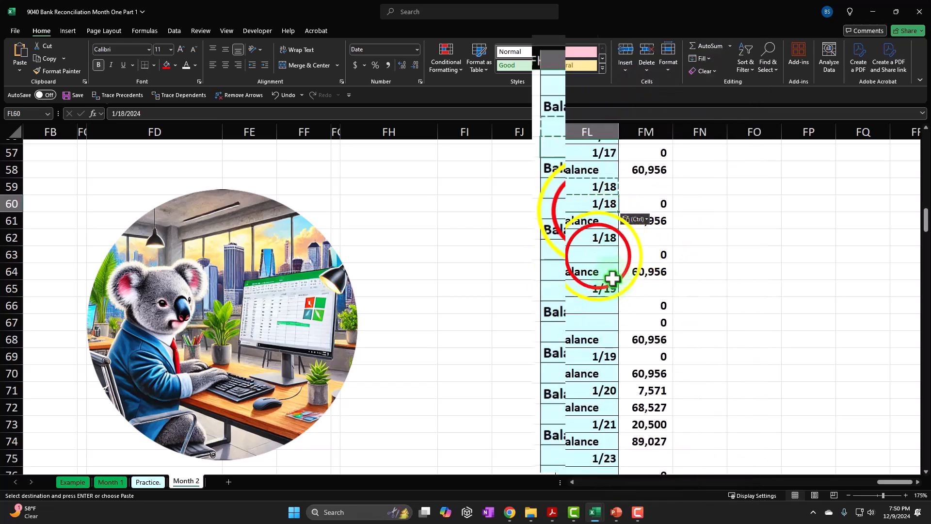
right_click(604, 242)
click(608, 245)
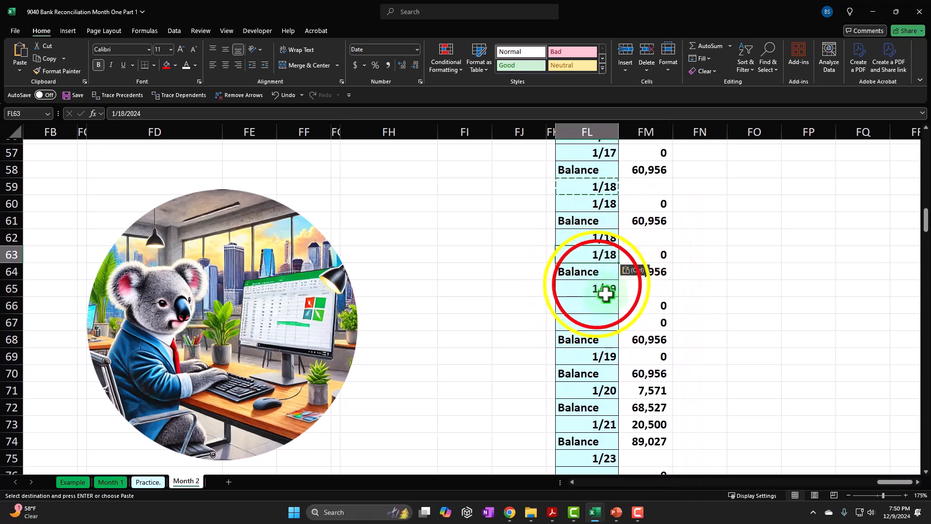
Step: Copy the 1/19 date in FL65 into the blank date cells FL66:FL67
right_click(604, 285)
click(633, 235)
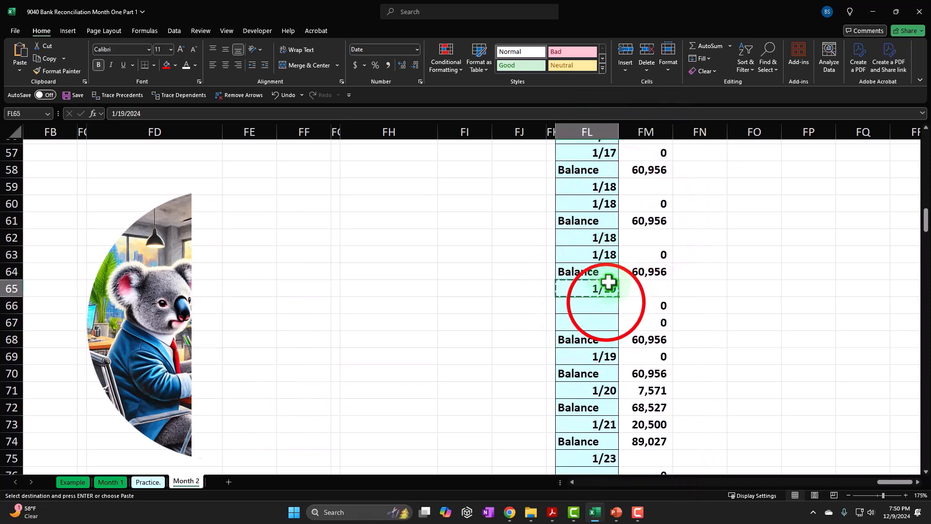
right_click(606, 313)
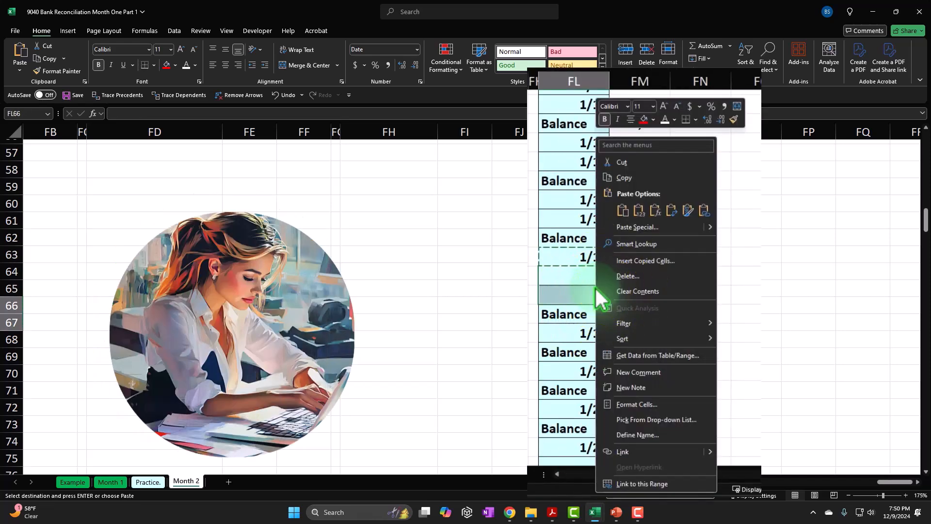
click(625, 211)
Step: Copy the 1/23 date in FL75 into the blank date cells FL76:FL77
scroll(630, 251, down, 3)
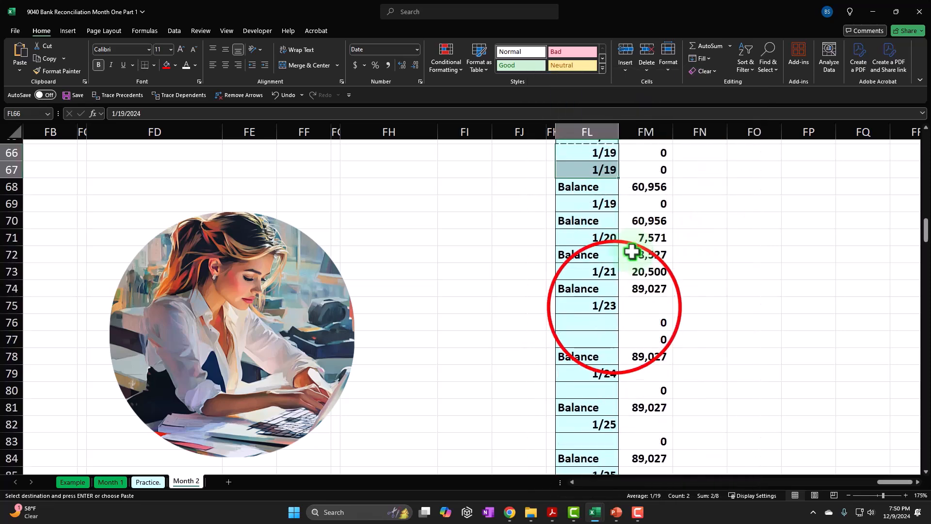
right_click(615, 278)
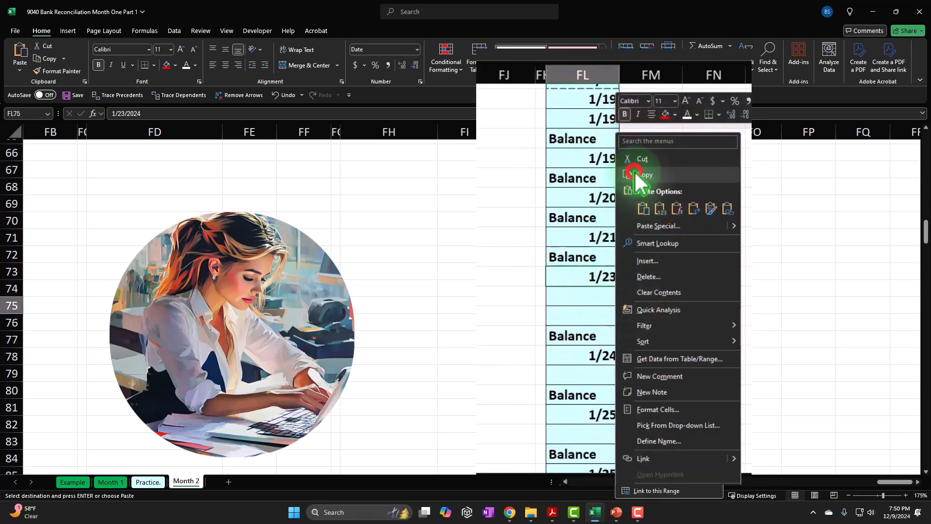
click(634, 209)
scroll(603, 280, down, 1)
drag(599, 273, 598, 287)
right_click(597, 288)
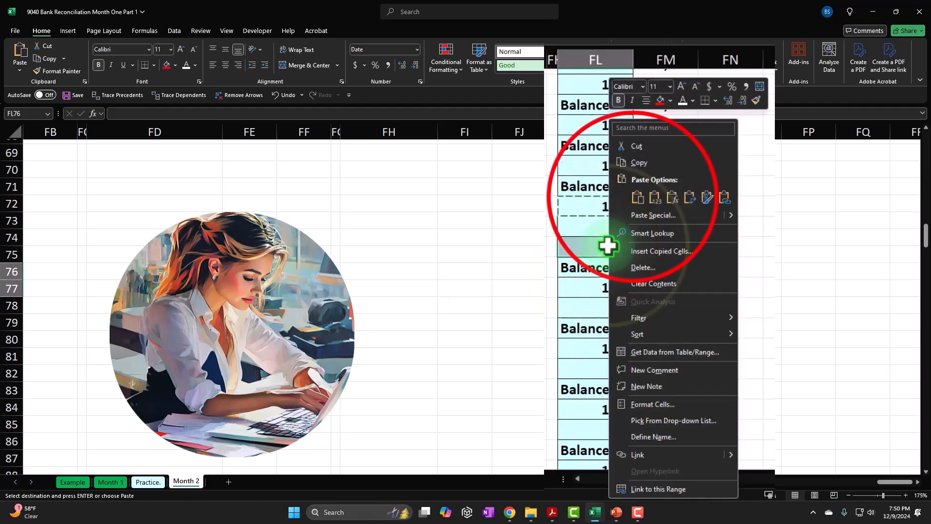
click(619, 247)
Step: Copy the 1/24 date in FL79 into the blank date cell FL80
scroll(607, 266, down, 1)
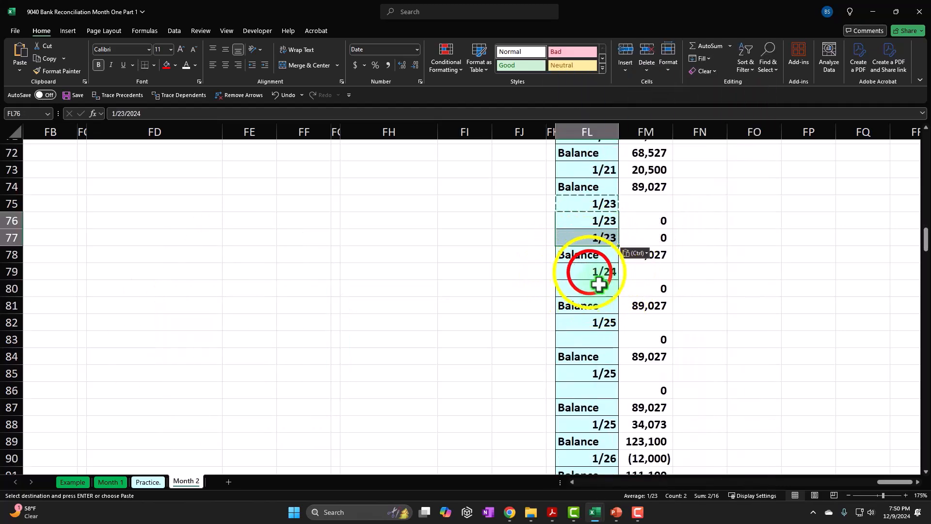
right_click(590, 273)
click(610, 189)
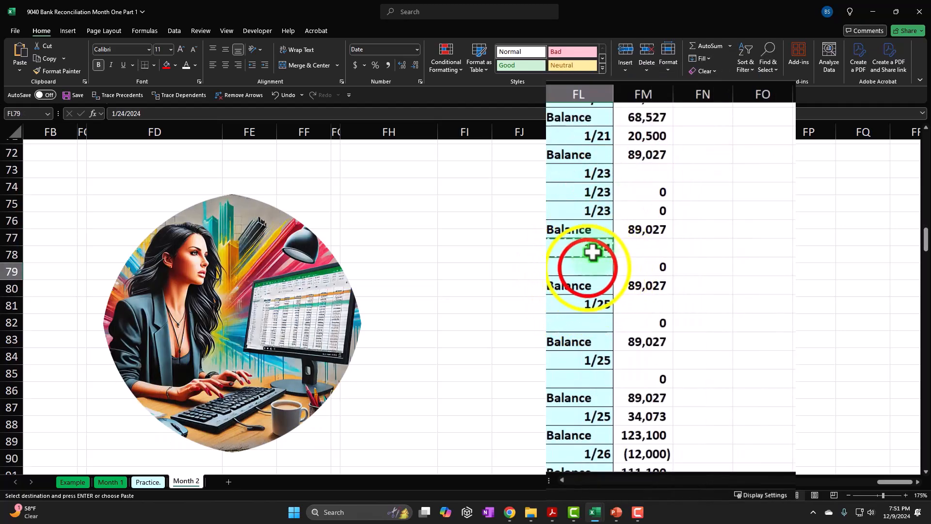
right_click(588, 267)
click(615, 214)
Step: Copy the 1/25 date in FL82 into the blank date cells FL83 and FL86
scroll(617, 262, down, 1)
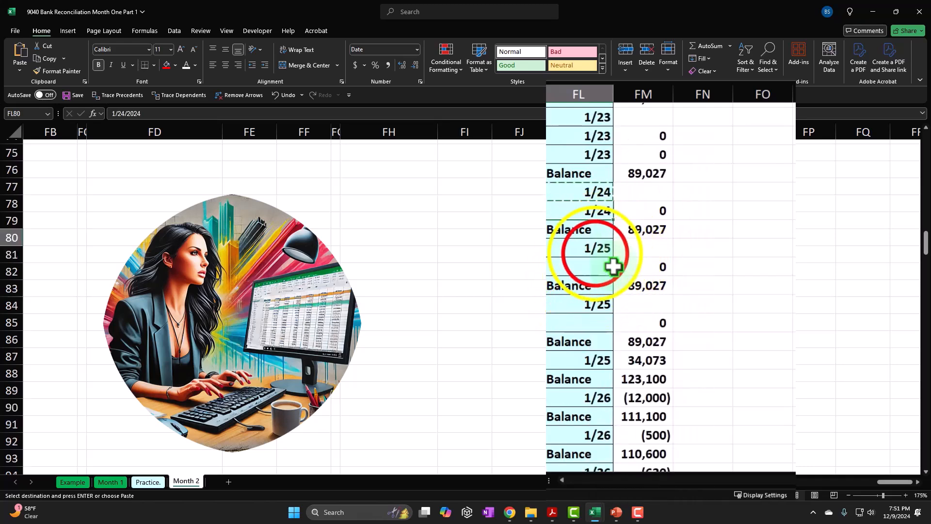
right_click(596, 253)
click(610, 185)
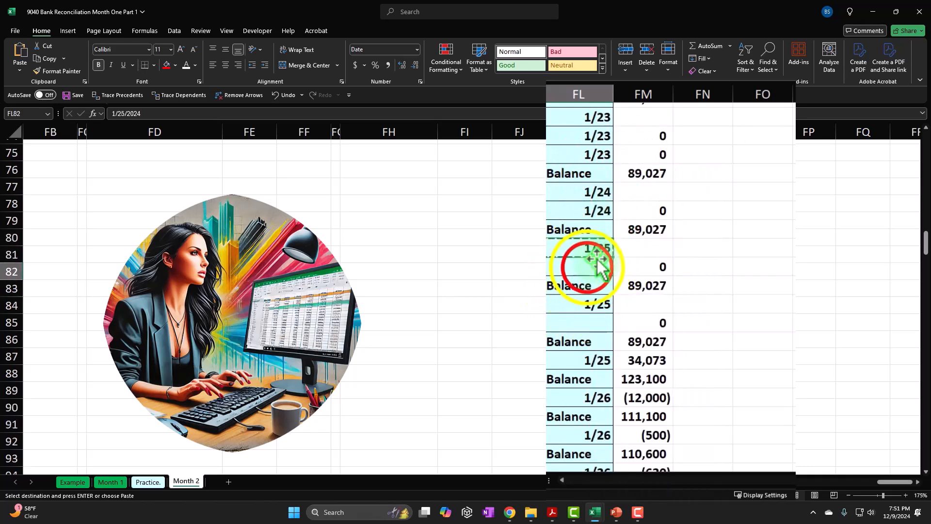
right_click(587, 267)
click(615, 215)
scroll(599, 272, down, 1)
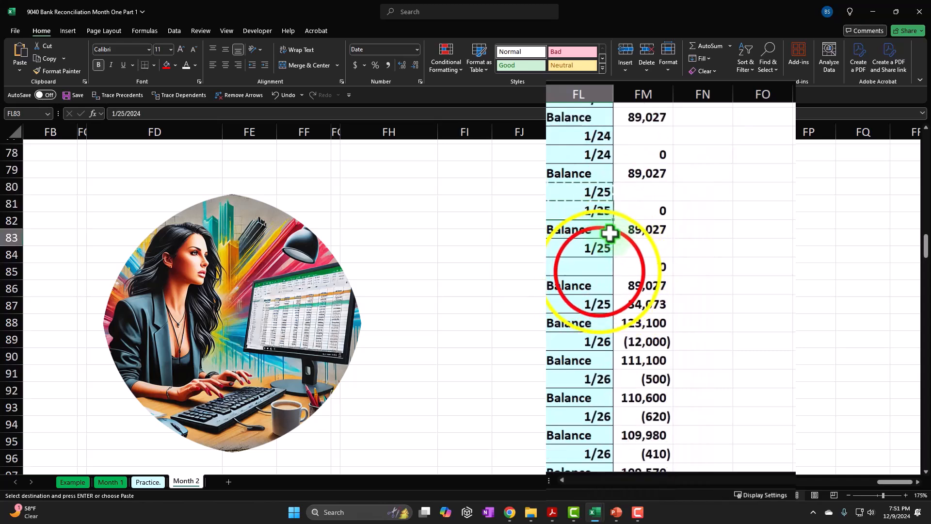
right_click(599, 272)
click(622, 215)
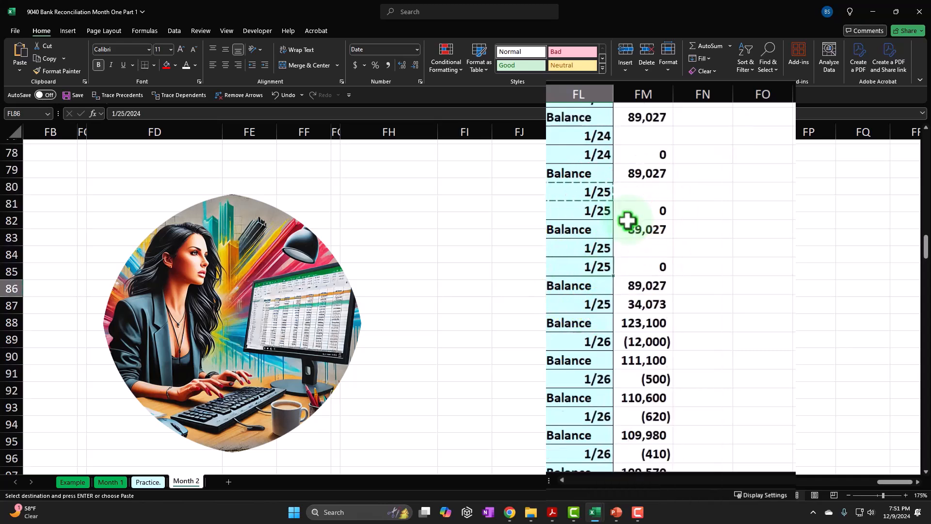
Step: Copy the 1/26 date in FL98 into the blank date cells FL99 and FL102:FL104
scroll(627, 269, down, 1)
scroll(628, 269, down, 2)
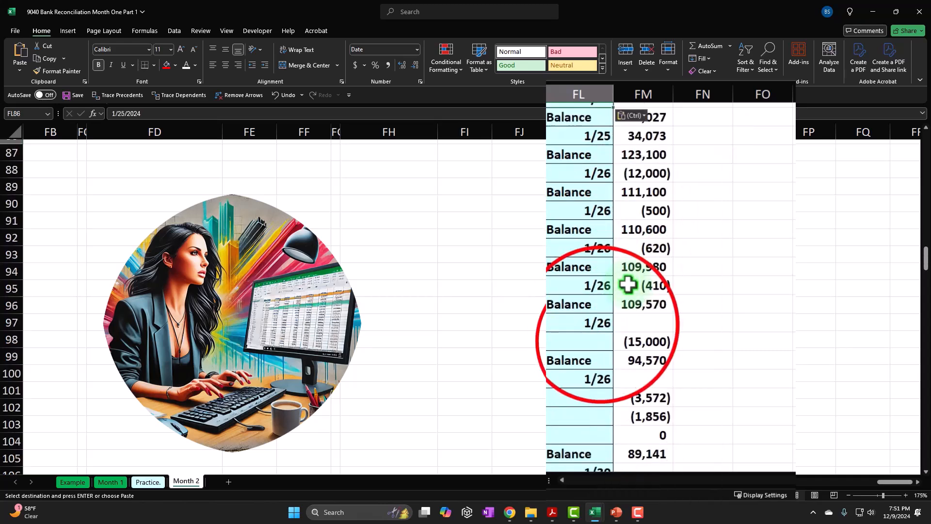
right_click(601, 324)
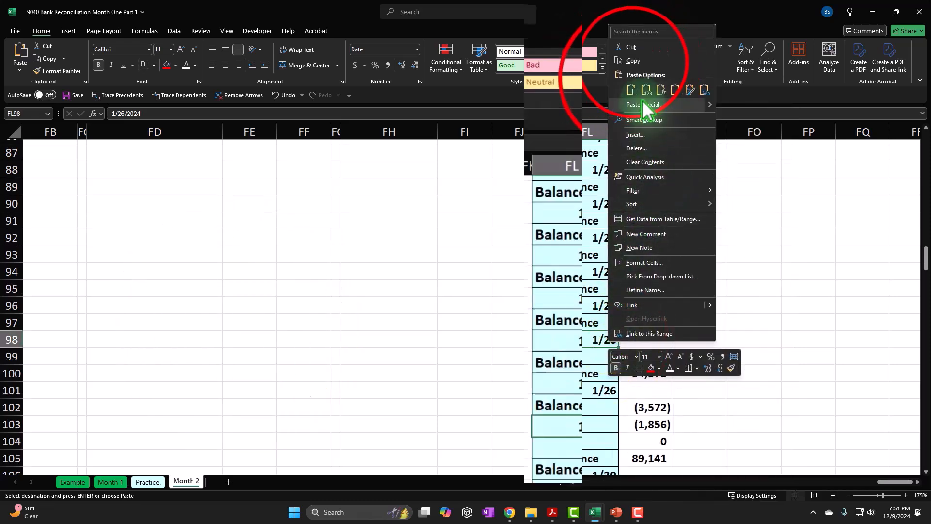
click(630, 76)
right_click(582, 449)
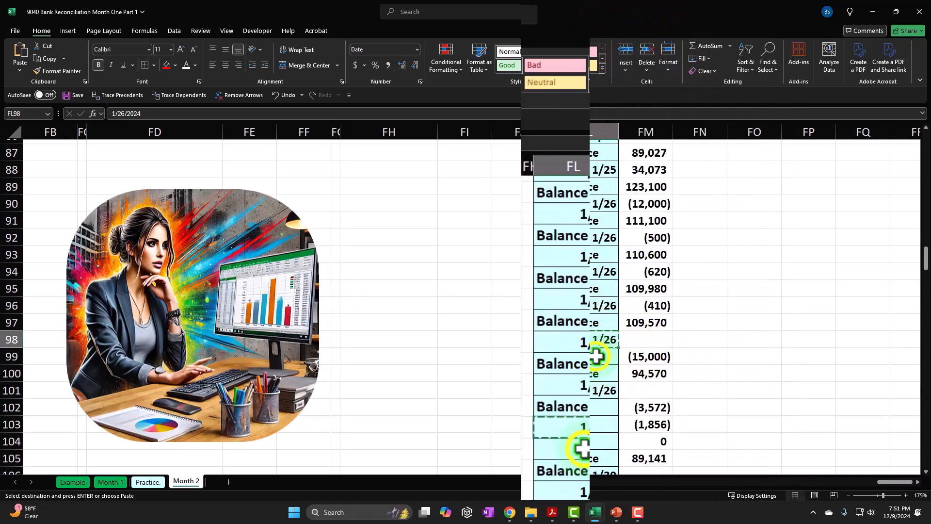
click(617, 130)
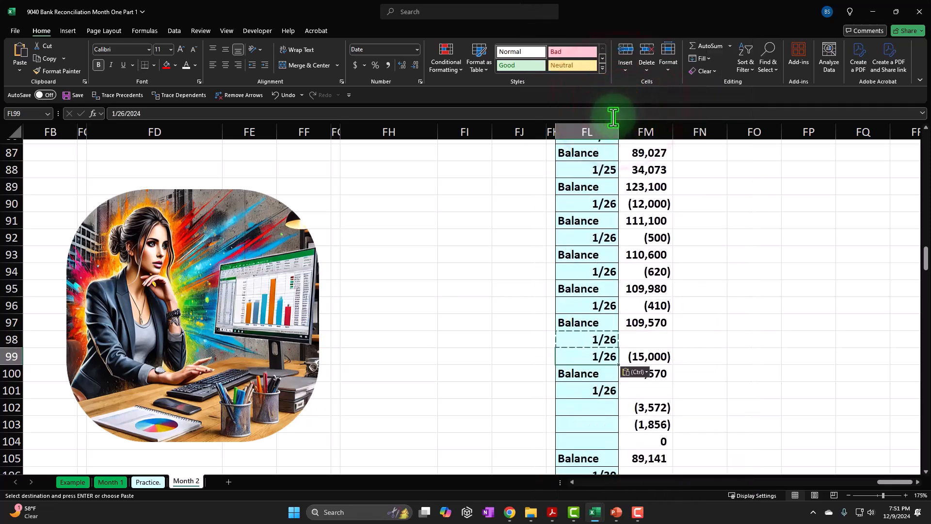
scroll(615, 126, down, 2)
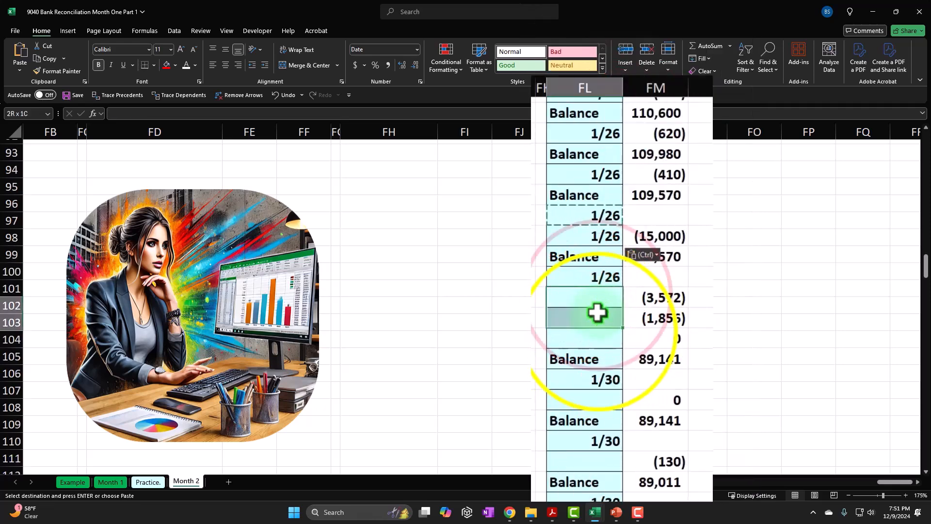
right_click(598, 334)
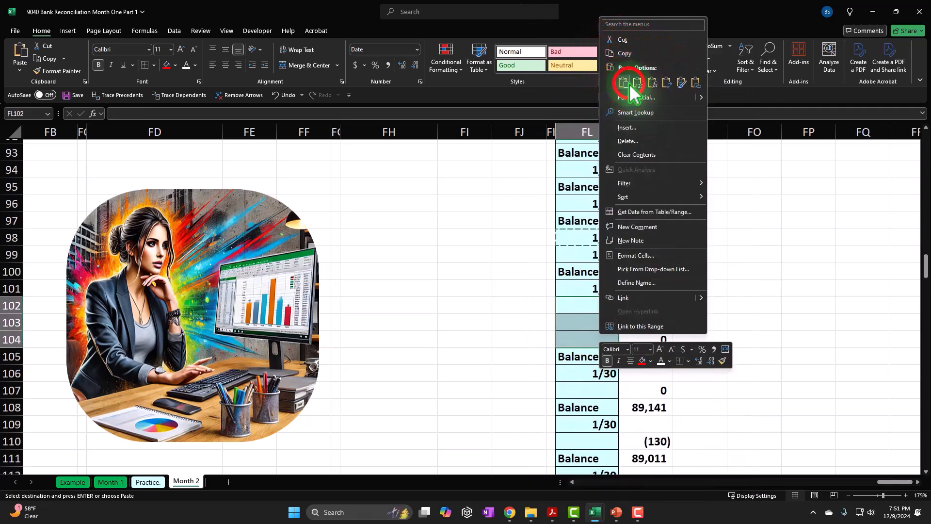
click(619, 128)
Step: Copy the 1/30 date in FL106 into the blank date cells FL107 and FL110
scroll(607, 218, down, 2)
click(602, 271)
right_click(602, 271)
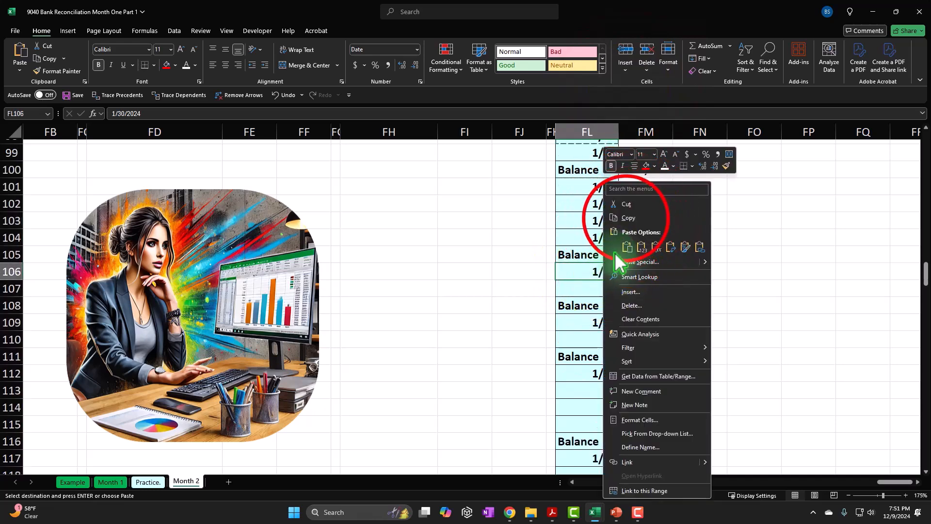
click(626, 218)
click(602, 287)
right_click(601, 287)
click(627, 247)
scroll(576, 242, down, 1)
click(546, 287)
right_click(553, 291)
click(582, 242)
Step: Paste the copied 1/30 date into the blank date cells FL113:FL115 and FL121
scroll(602, 282, down, 1)
drag(606, 290, 604, 308)
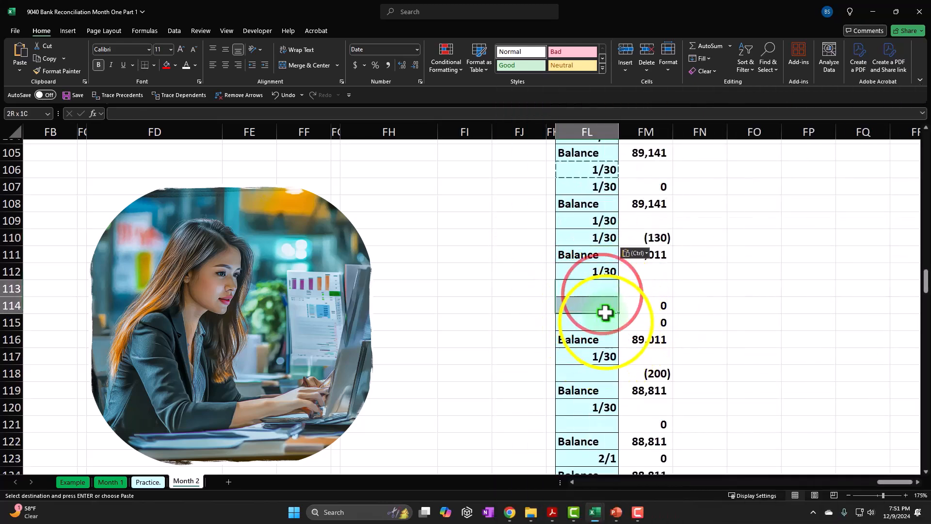
right_click(606, 323)
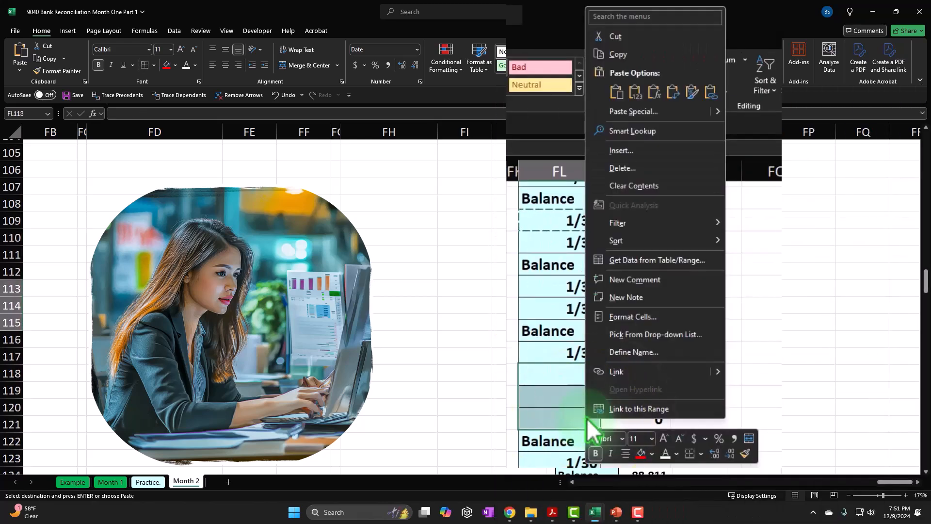
click(606, 90)
scroll(595, 220, down, 2)
right_click(606, 318)
click(619, 93)
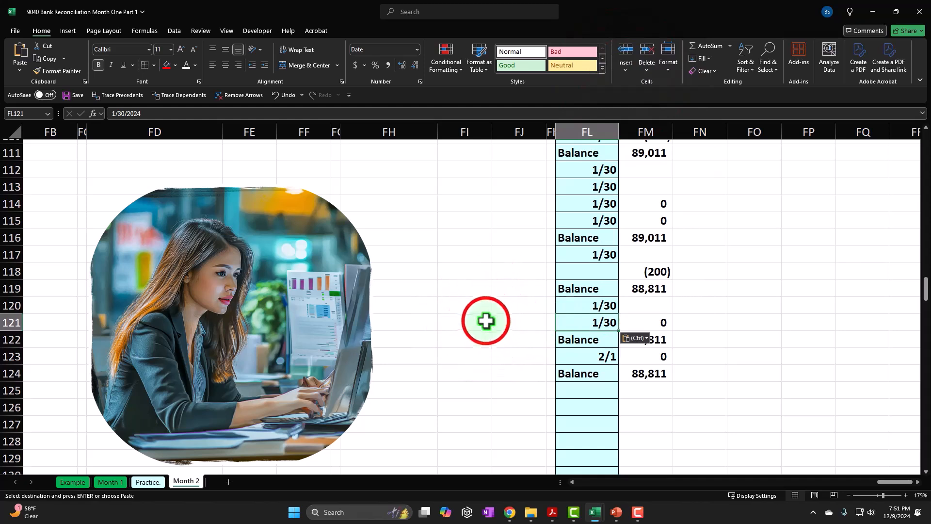
Step: Delete the unused blue cells in column FL from FL125 downward, shifting cells up
scroll(580, 408, down, 2)
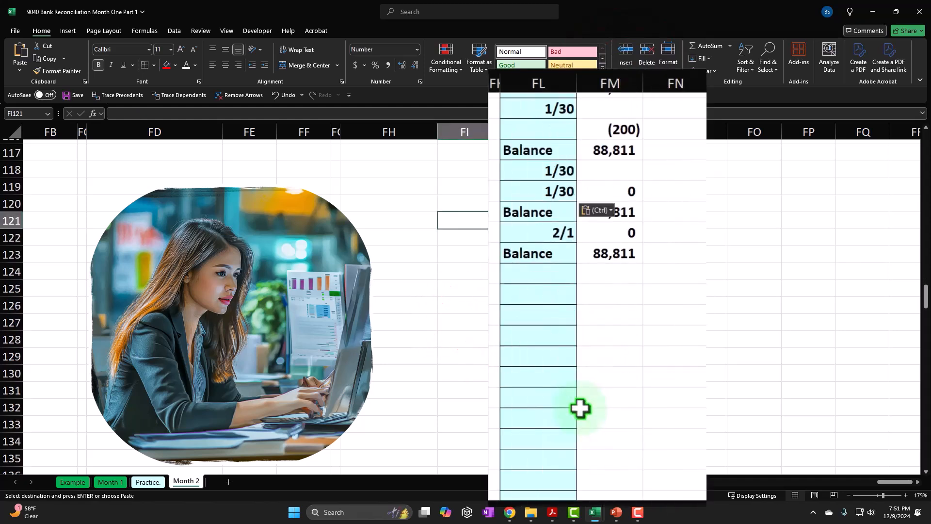
scroll(581, 409, down, 3)
scroll(580, 409, down, 2)
scroll(580, 409, up, 6)
scroll(581, 409, up, 6)
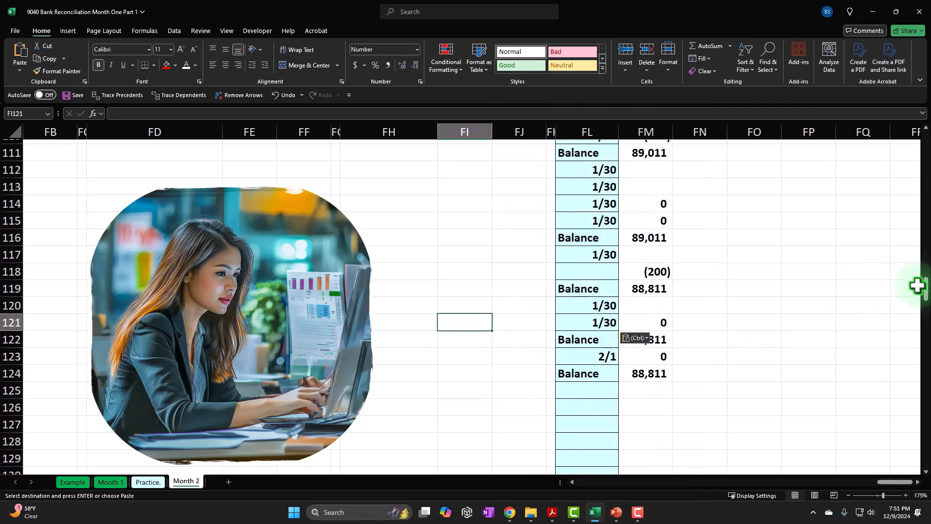
scroll(746, 384, down, 2)
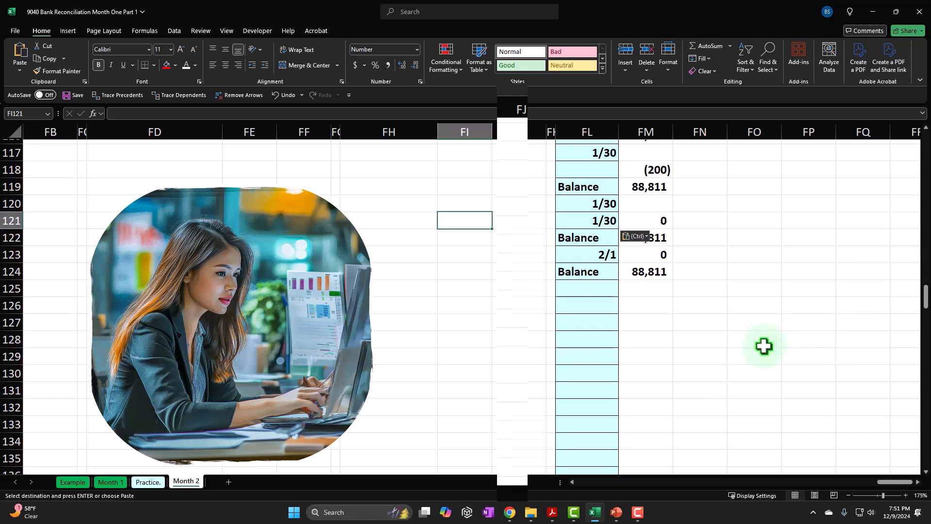
drag(597, 285, 598, 352)
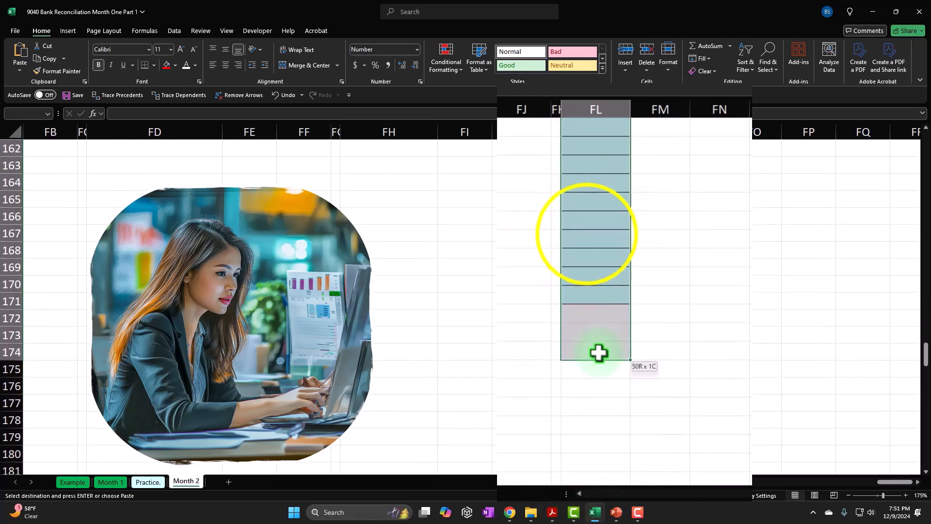
right_click(588, 237)
click(612, 300)
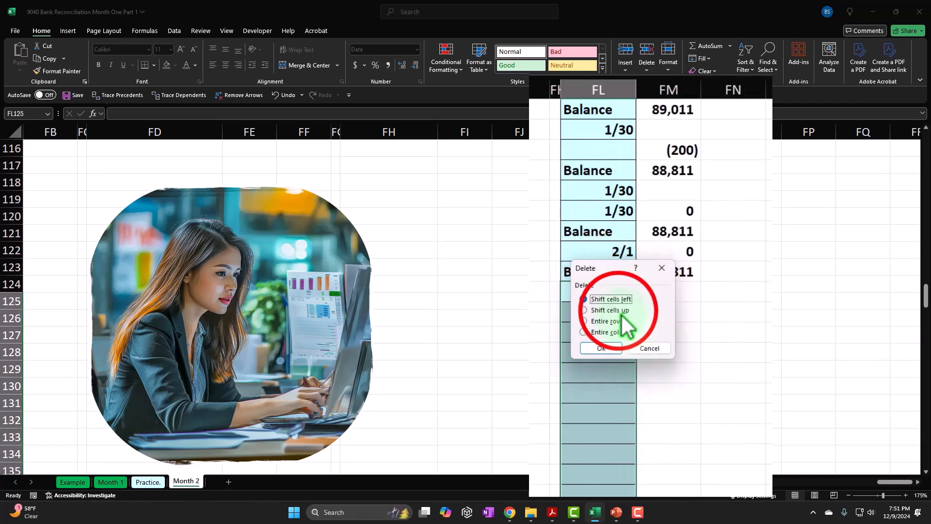
click(601, 349)
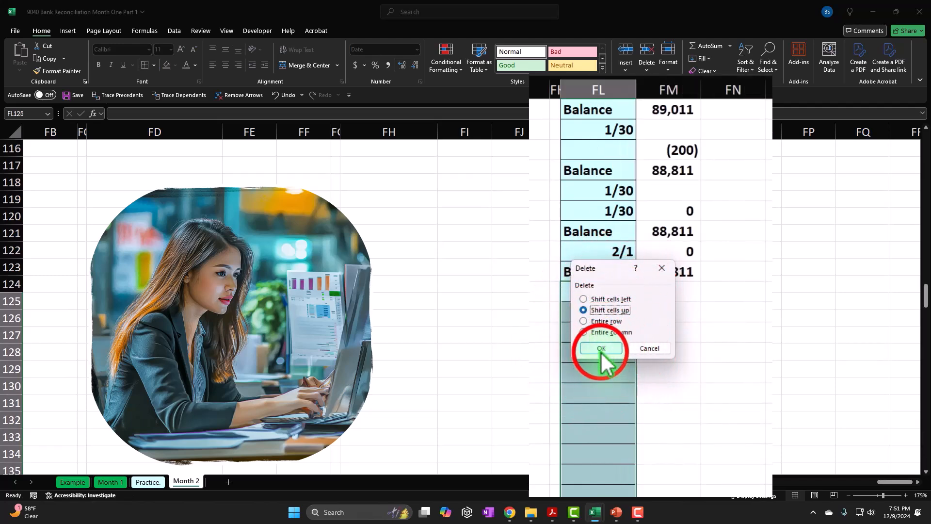
click(621, 368)
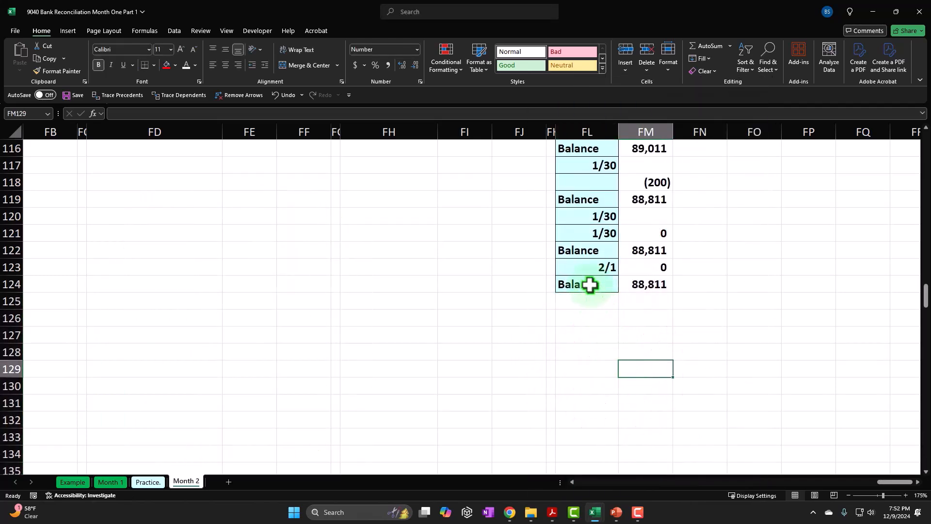
Step: Convert the Date and Cash range FL3:FM124 into a table with headers
drag(924, 306, 926, 143)
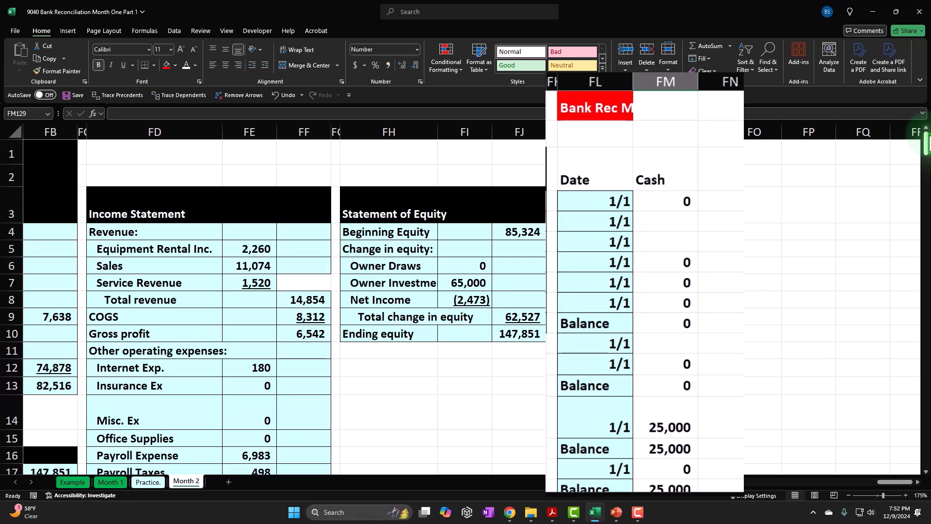
click(590, 175)
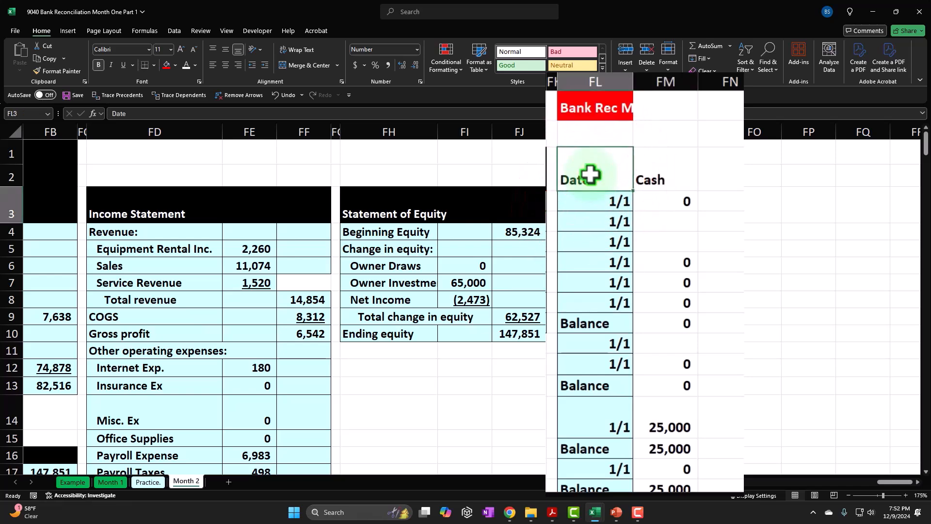
drag(590, 174, 636, 445)
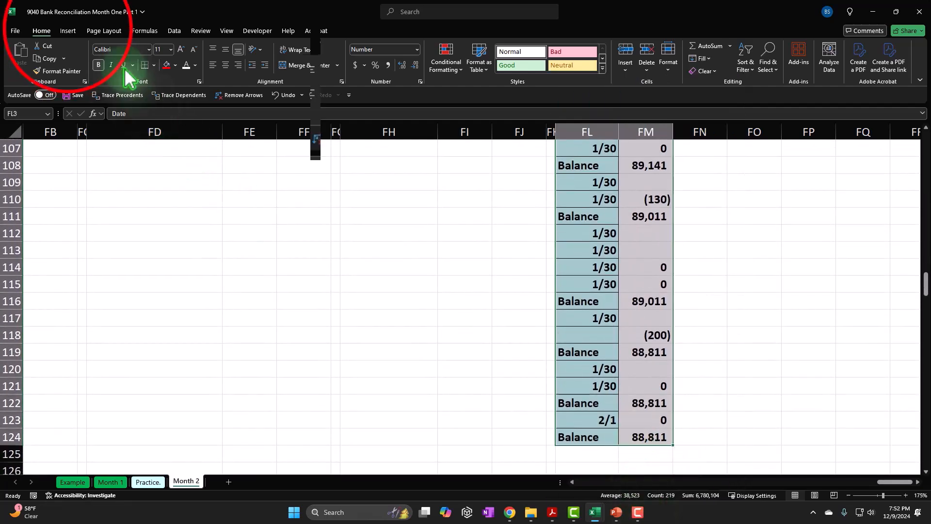
click(68, 29)
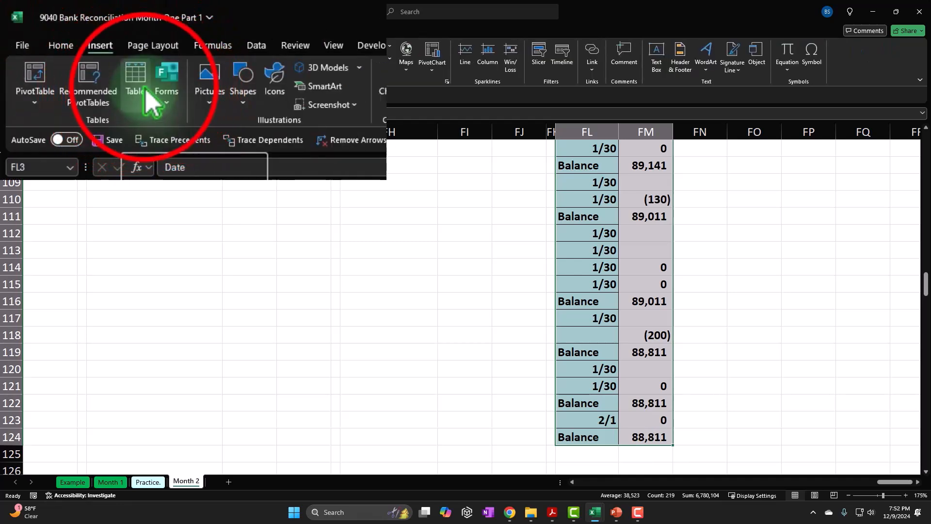
click(97, 59)
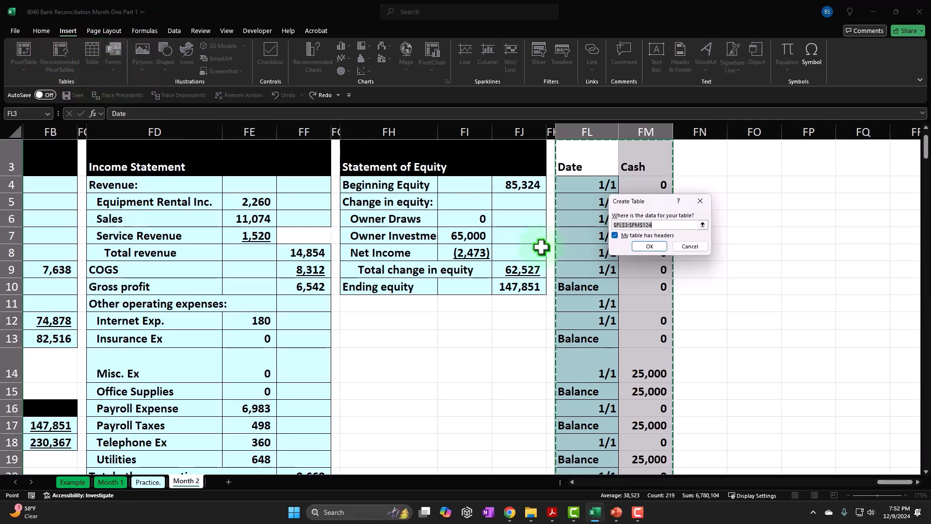
click(713, 303)
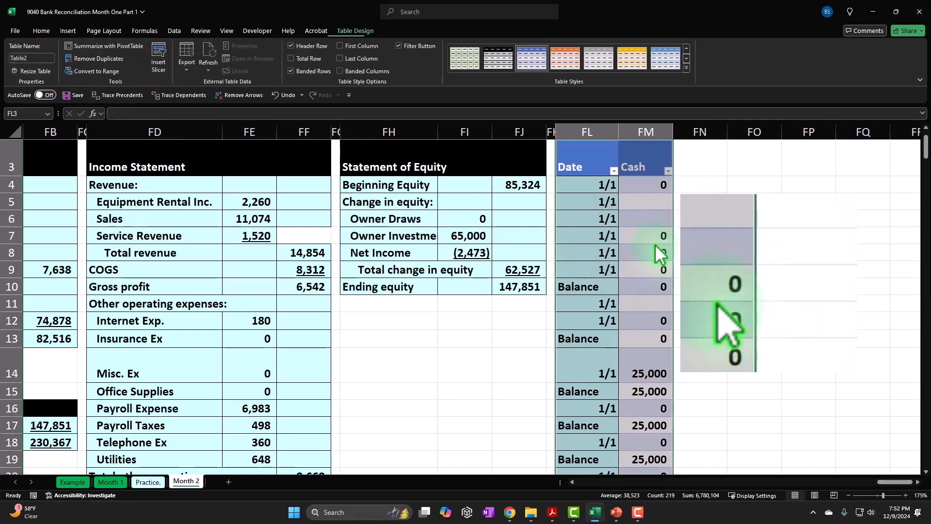
click(700, 231)
Step: Apply borders and the recently used light blue fill to the table's data cells FL4:FM124
drag(580, 186, 656, 486)
drag(669, 442, 649, 437)
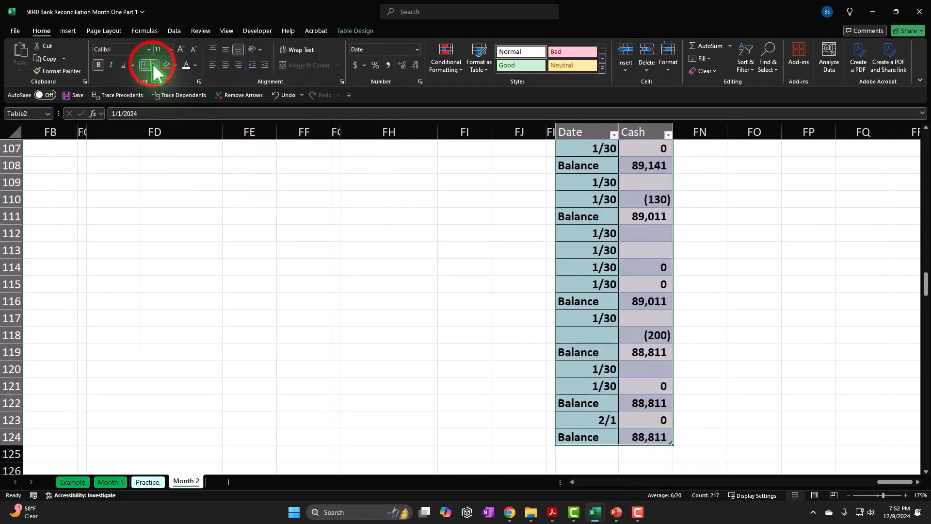
click(154, 65)
click(162, 198)
scroll(167, 135, up, 18)
scroll(168, 134, up, 15)
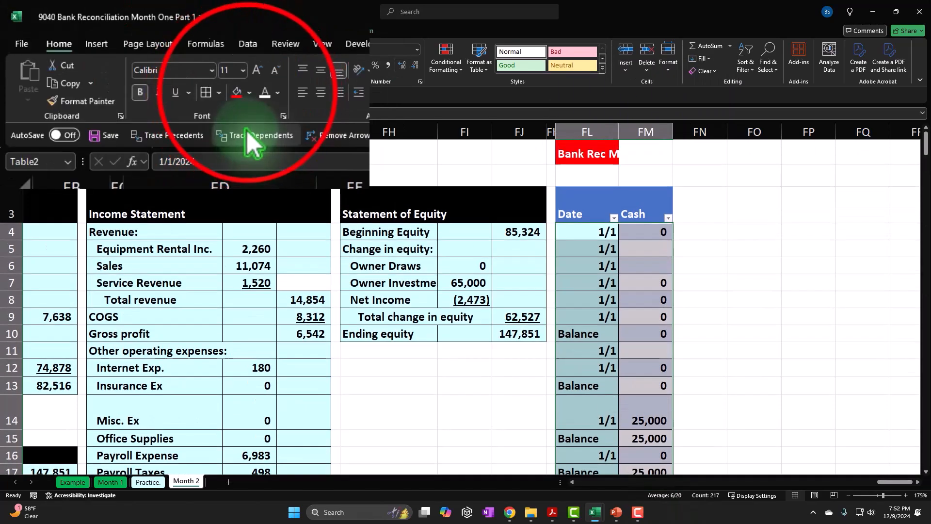
click(175, 65)
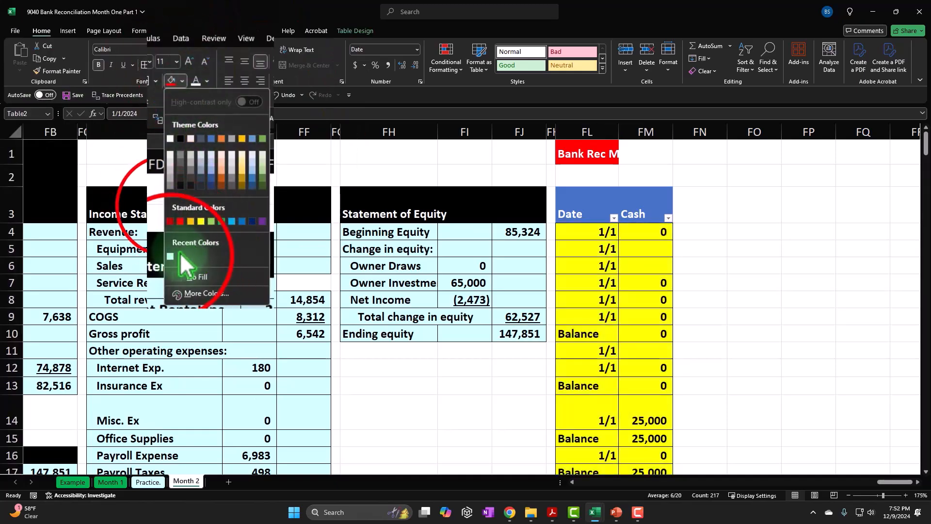
click(170, 256)
click(704, 280)
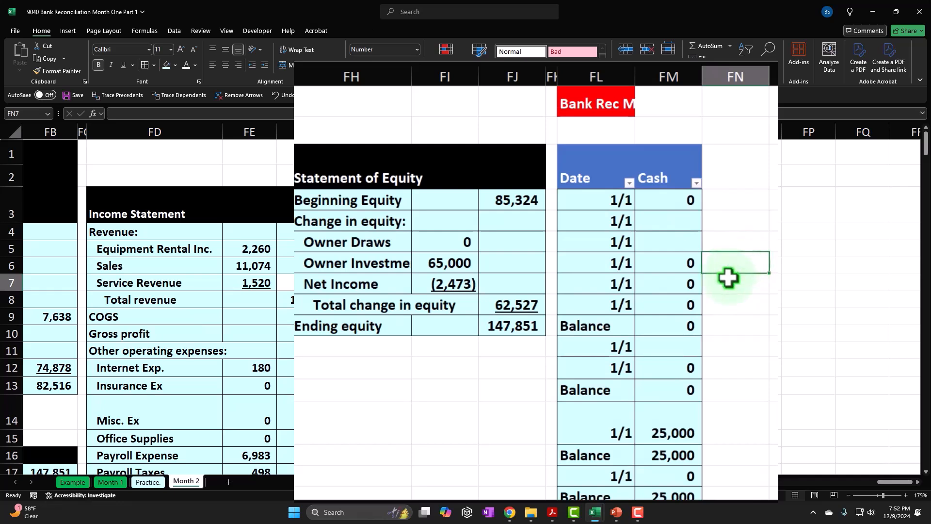
Step: Sort the table by Date from oldest to newest and check the sorted rows down to the end
click(630, 183)
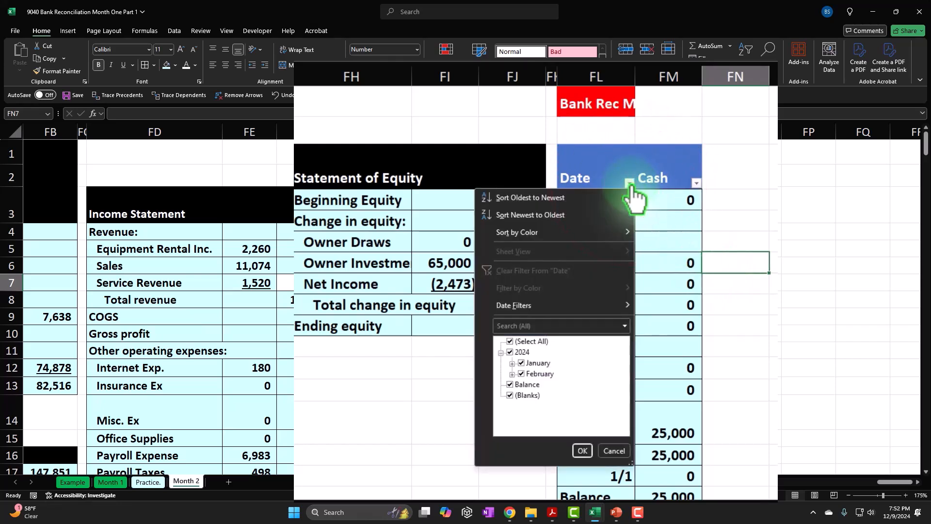
click(595, 196)
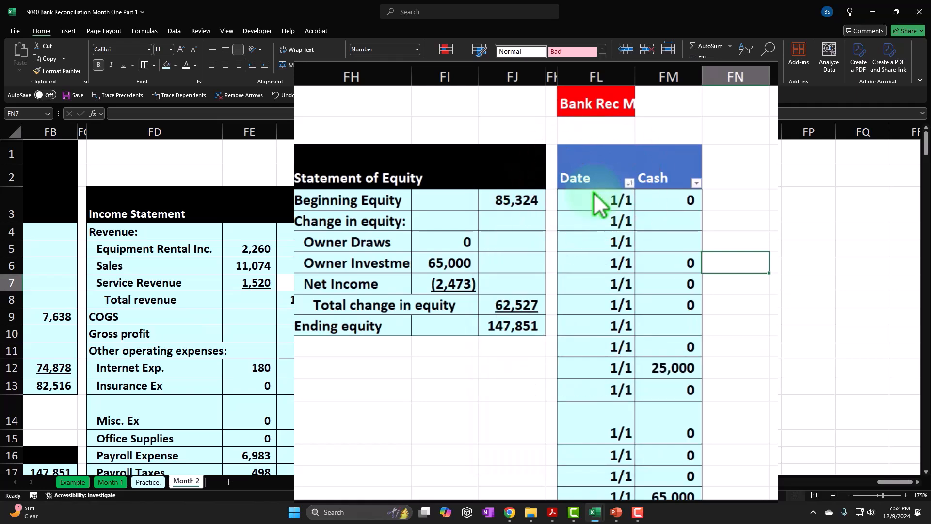
scroll(596, 332, down, 3)
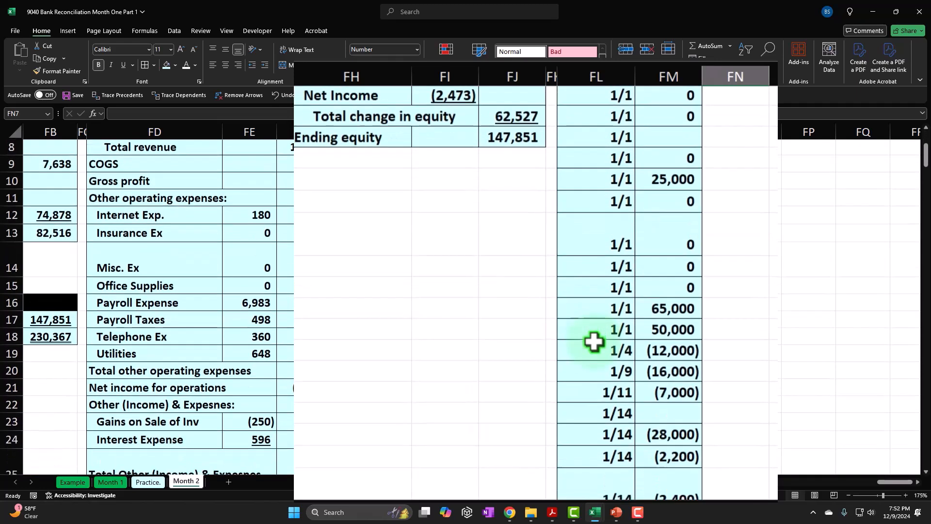
scroll(594, 342, down, 15)
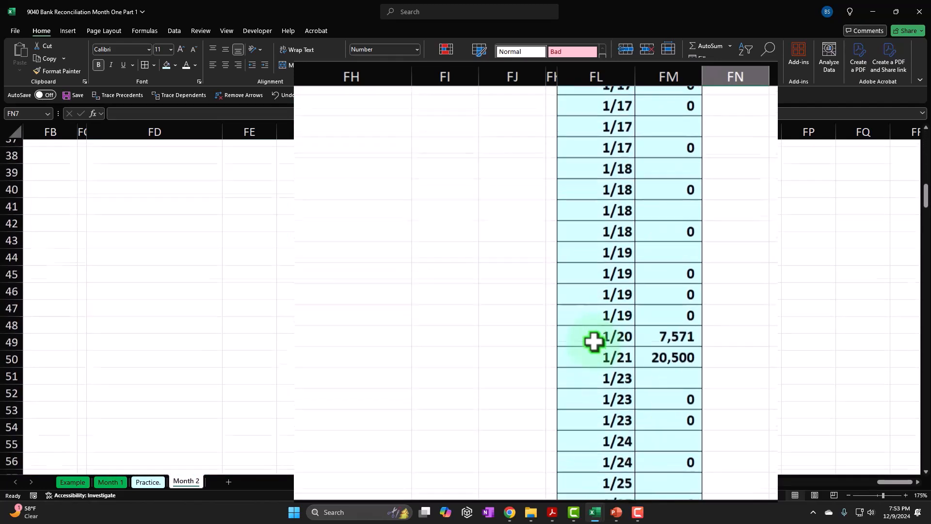
scroll(594, 342, down, 9)
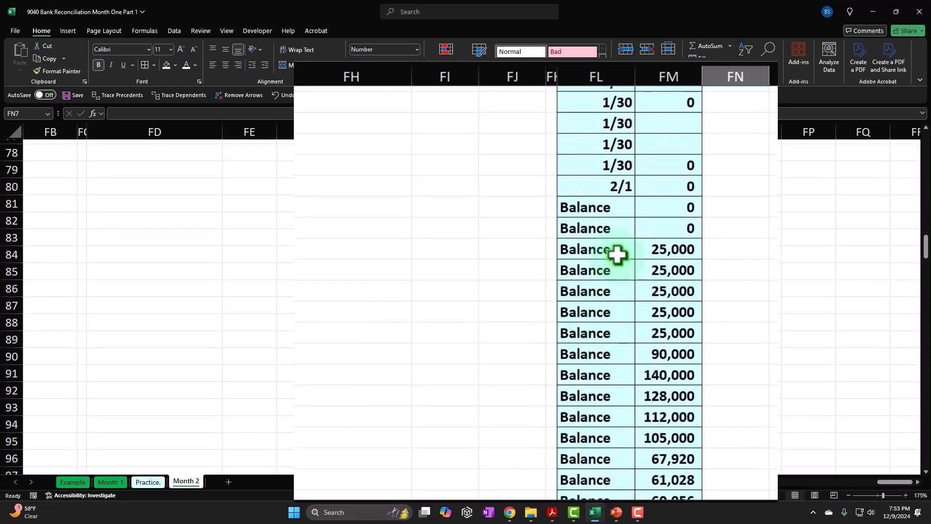
scroll(619, 253, down, 9)
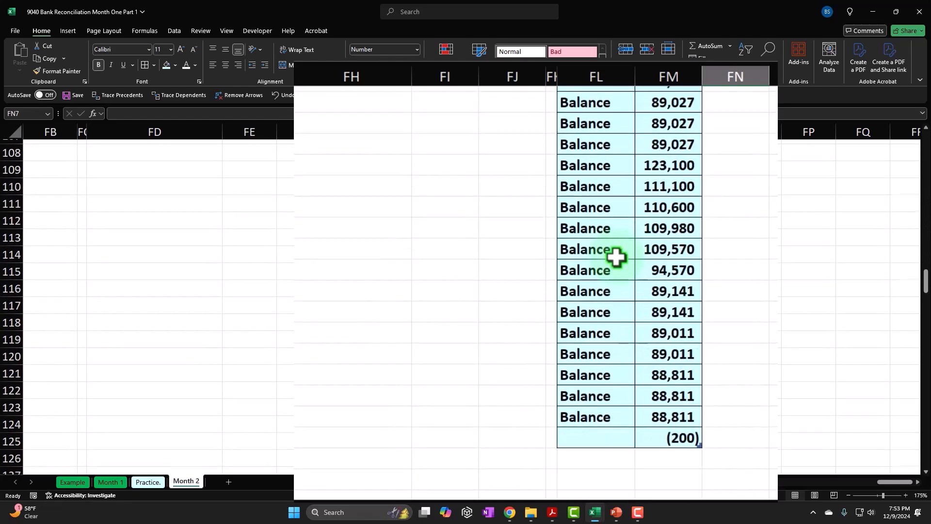
scroll(617, 257, up, 3)
scroll(617, 257, down, 5)
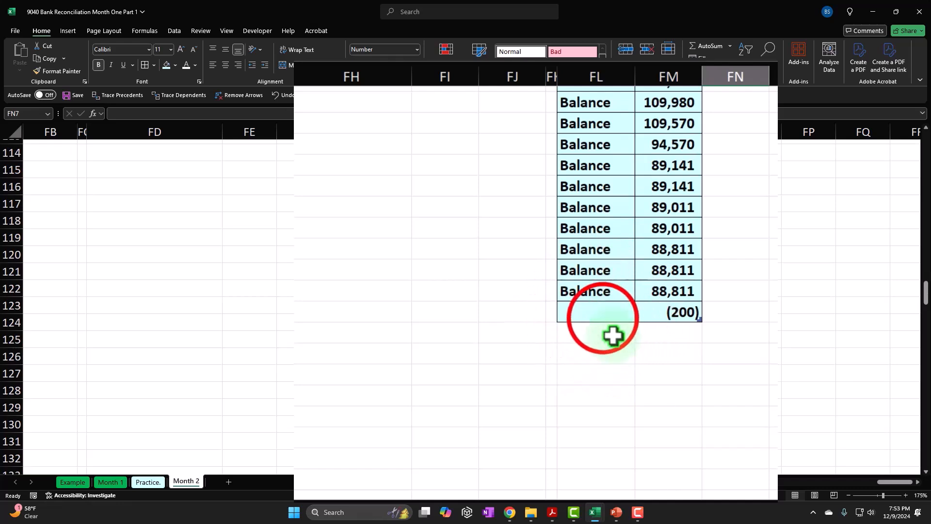
Step: Enter the date 1/31 in the blank cell FL124 beside the (200) amount
click(603, 319)
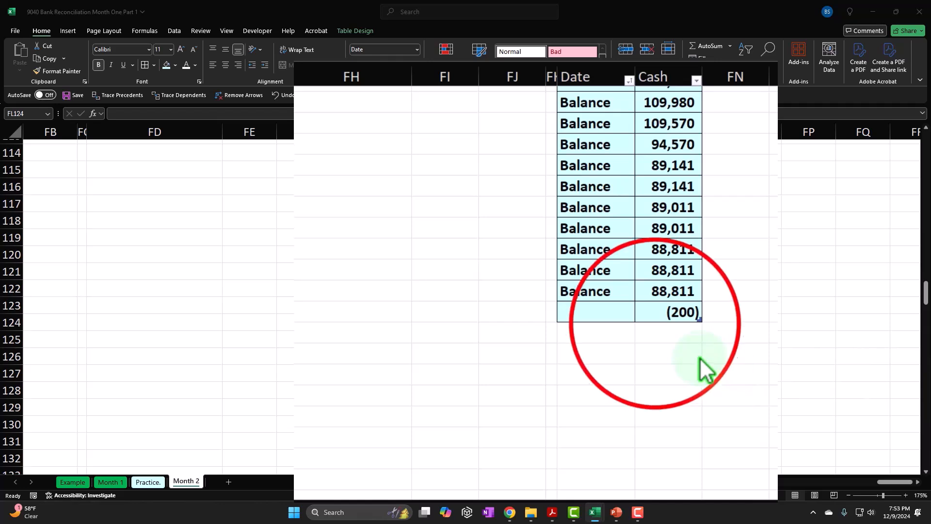
click(611, 311)
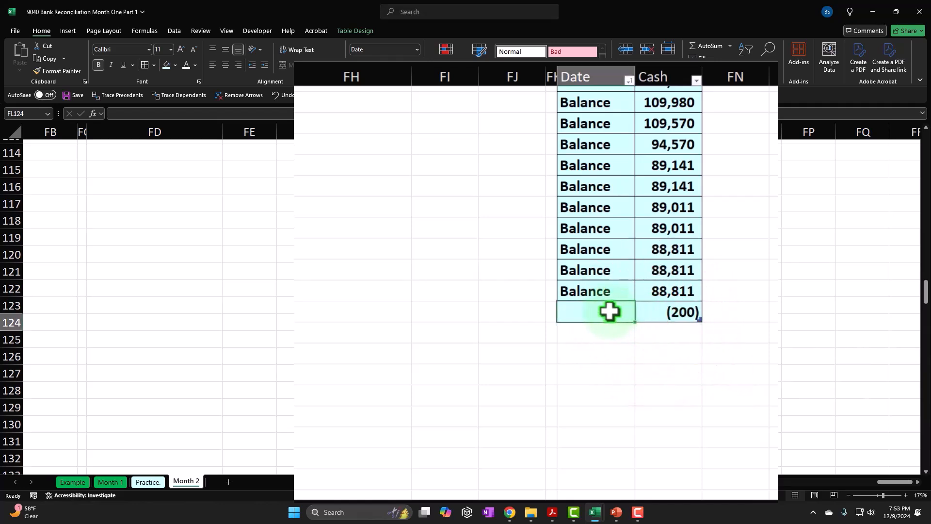
text(1/31)
key(Return)
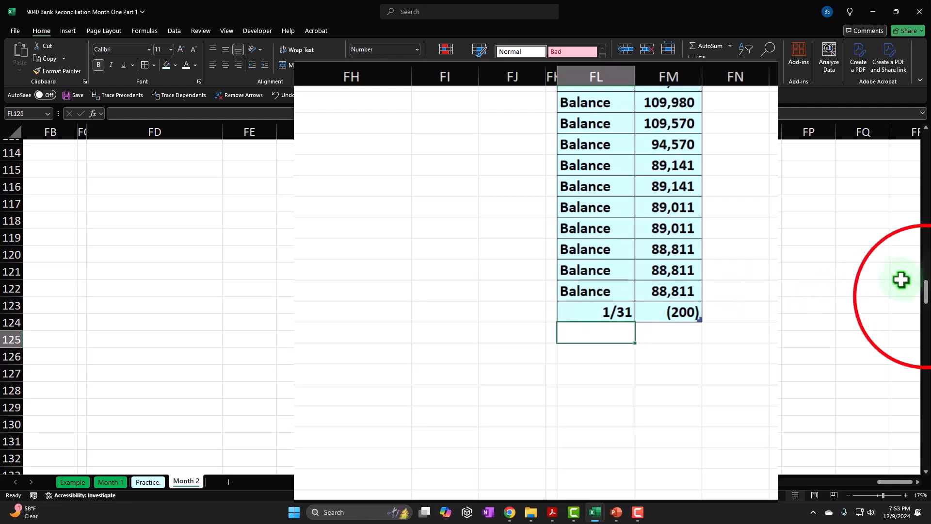
Step: Re-sort the table by Date from oldest to newest to place the 1/31 entry in order
drag(926, 297, 925, 145)
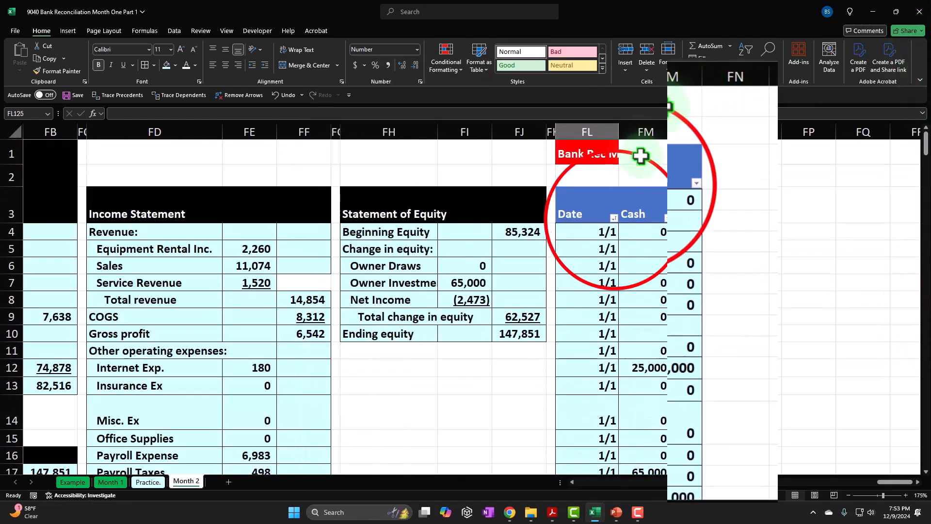
click(654, 180)
key(Escape)
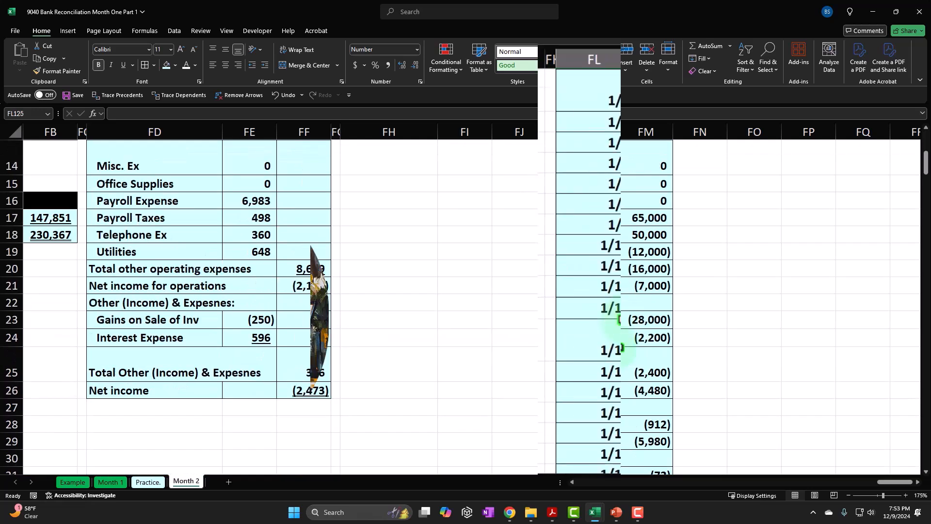
Step: Delete the table rows containing the Balance entries in FL84:FM124
scroll(622, 335, down, 19)
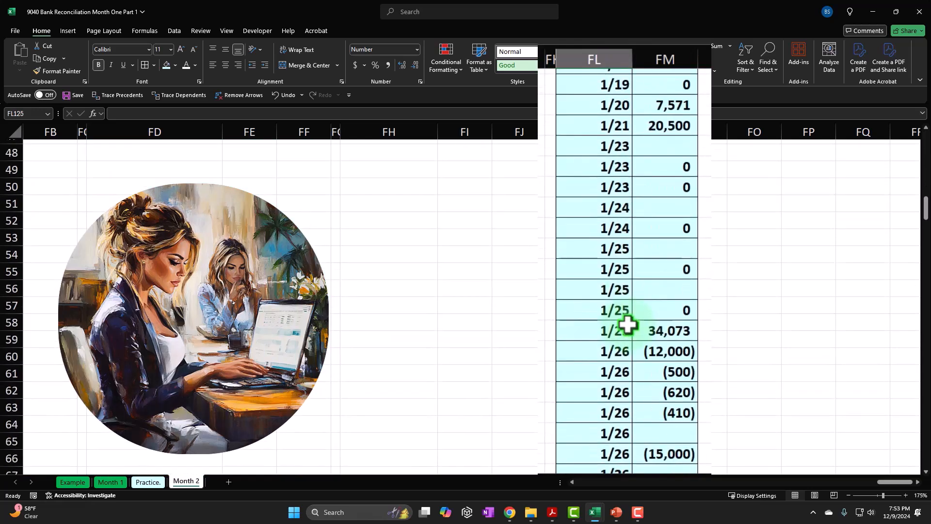
scroll(629, 324, down, 10)
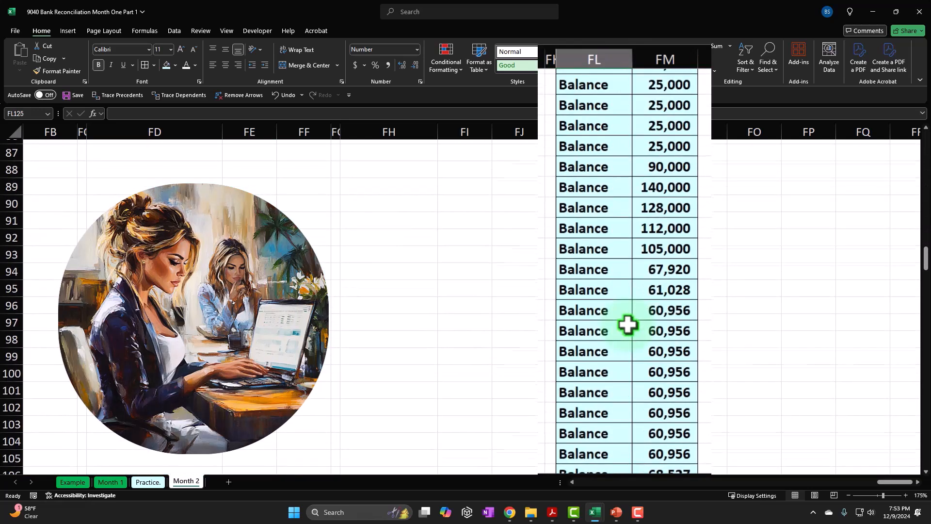
scroll(629, 324, down, 2)
scroll(627, 322, up, 8)
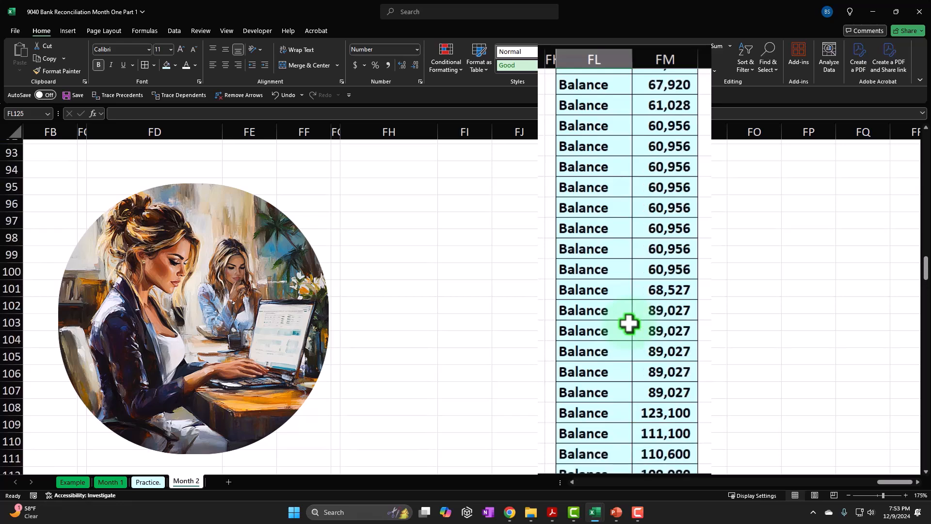
drag(587, 146, 655, 447)
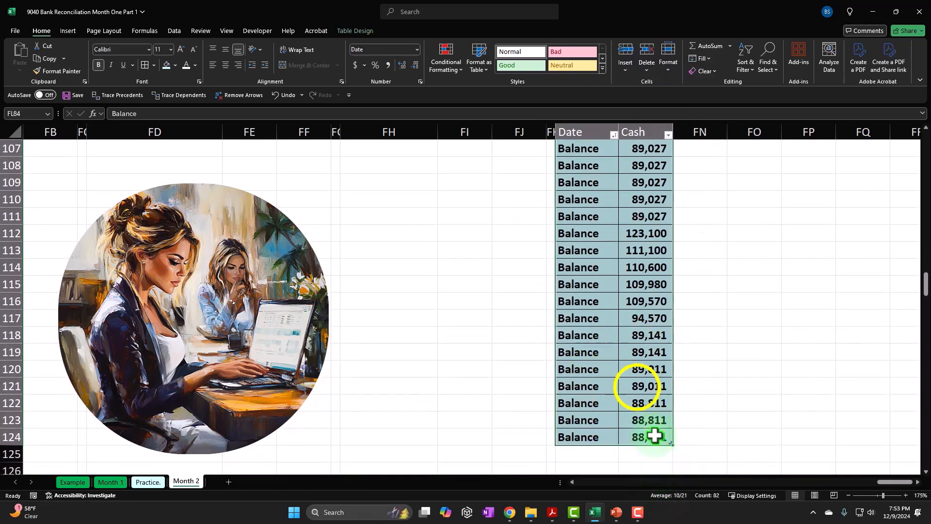
right_click(638, 387)
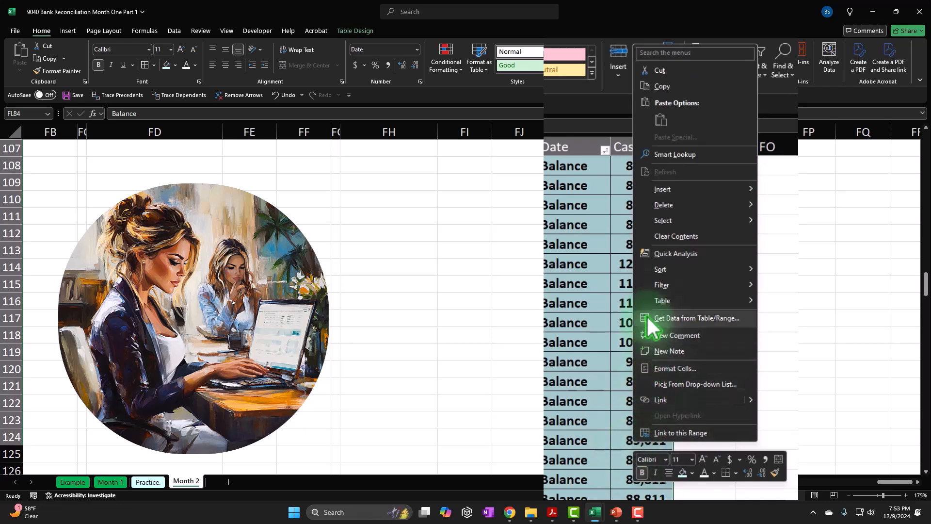
mouse_move(663, 208)
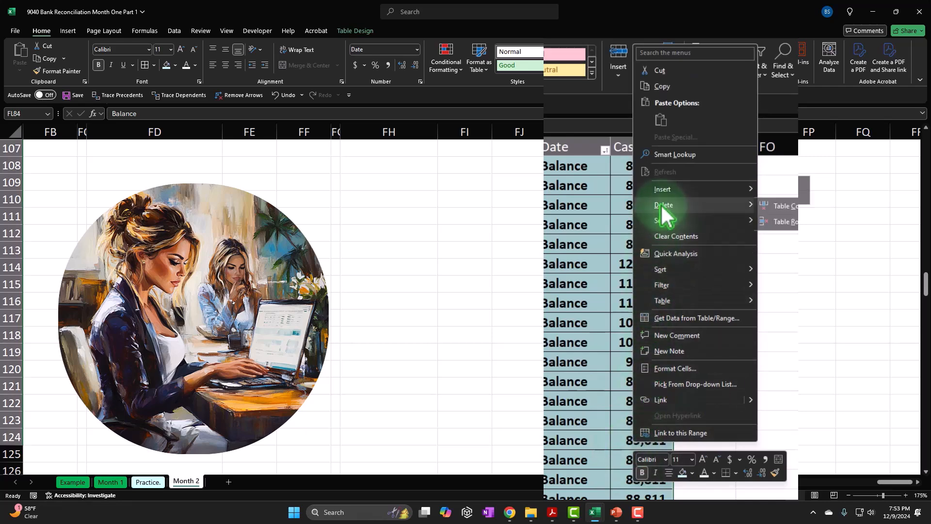
click(787, 218)
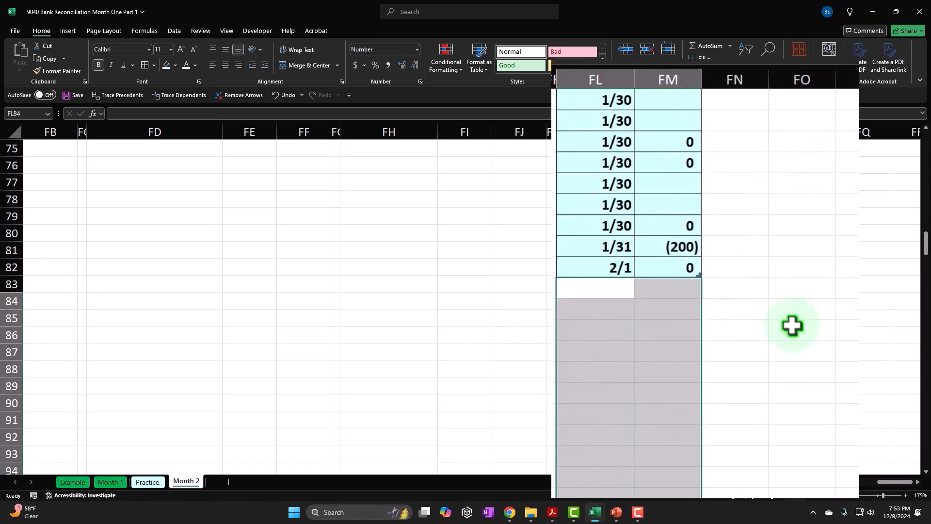
Step: Sort the table by the Cash column from smallest to largest
scroll(792, 325, up, 15)
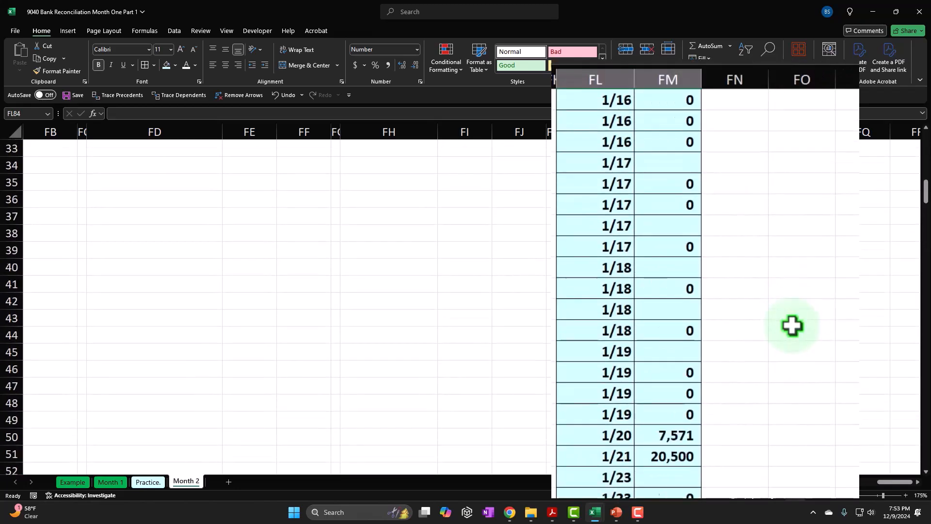
scroll(795, 327, up, 8)
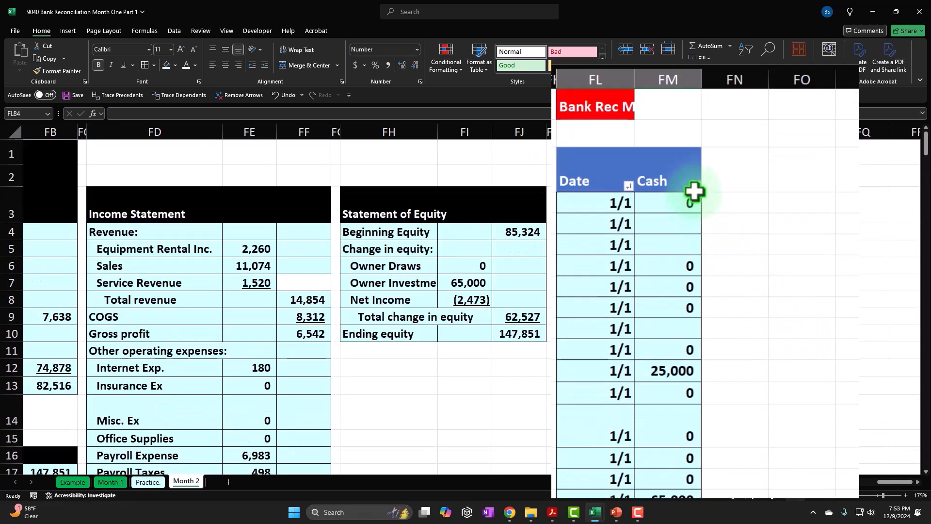
click(696, 186)
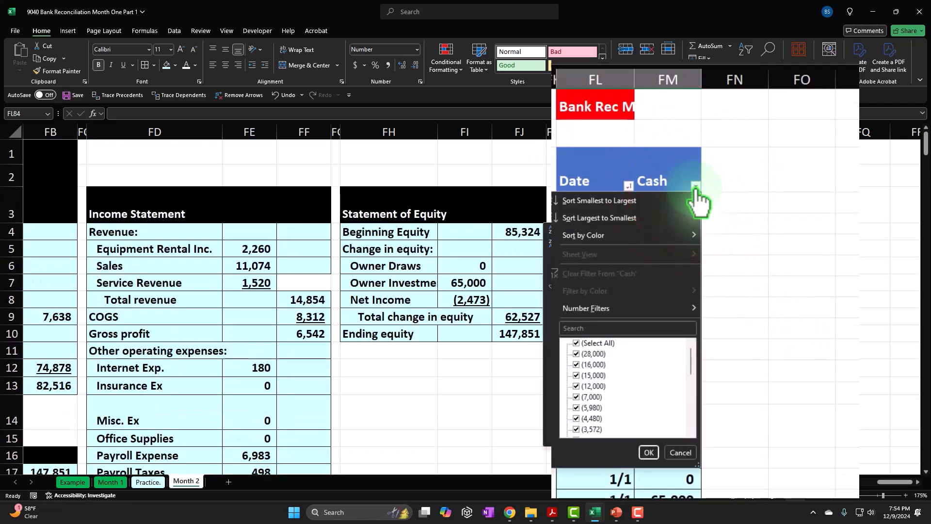
click(635, 199)
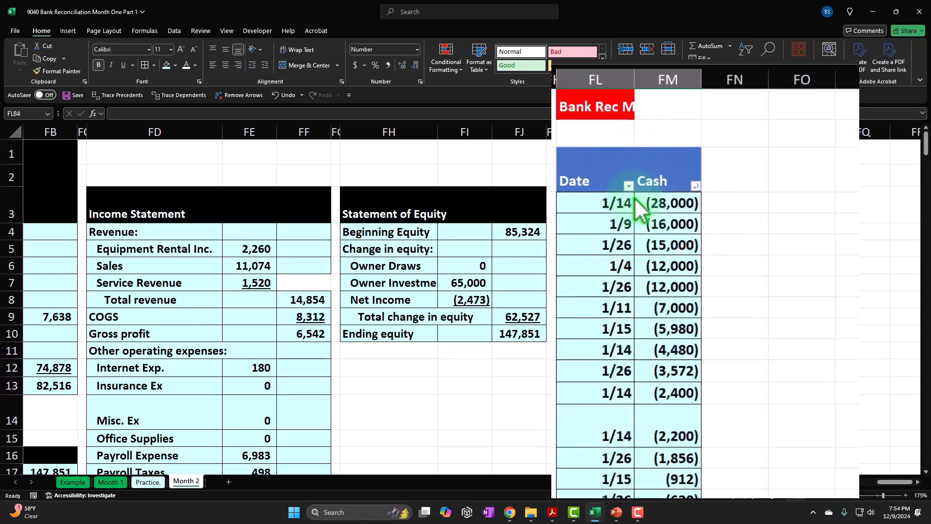
Step: Delete the table rows whose Cash amount is 0, from FL23 down to row 53
scroll(639, 205, down, 6)
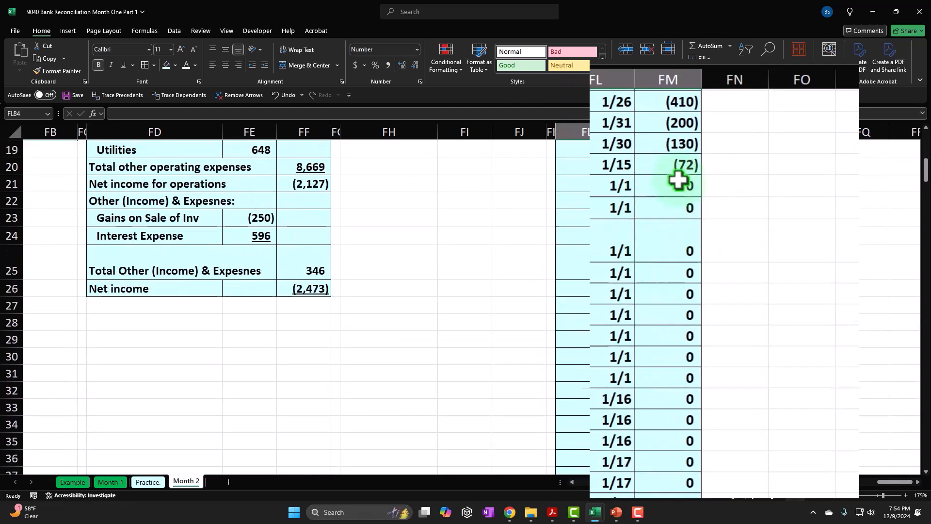
drag(601, 218, 664, 388)
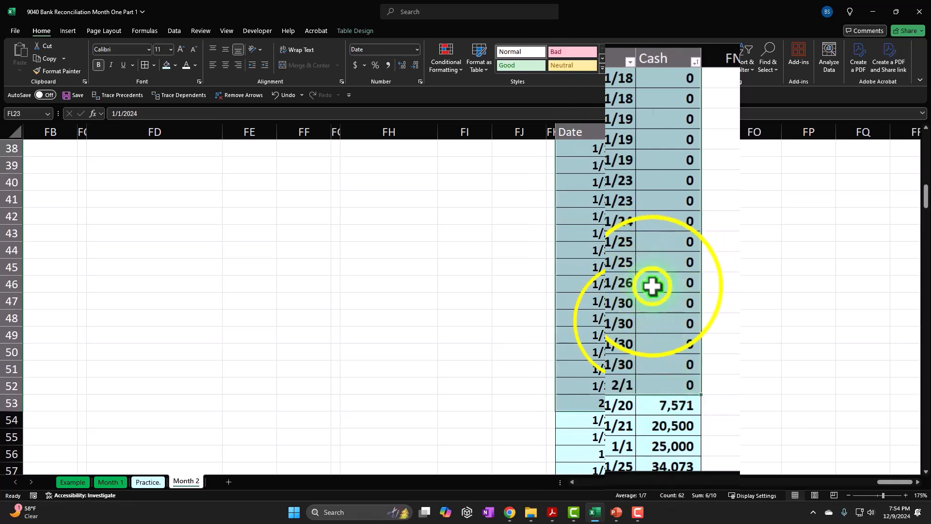
right_click(635, 326)
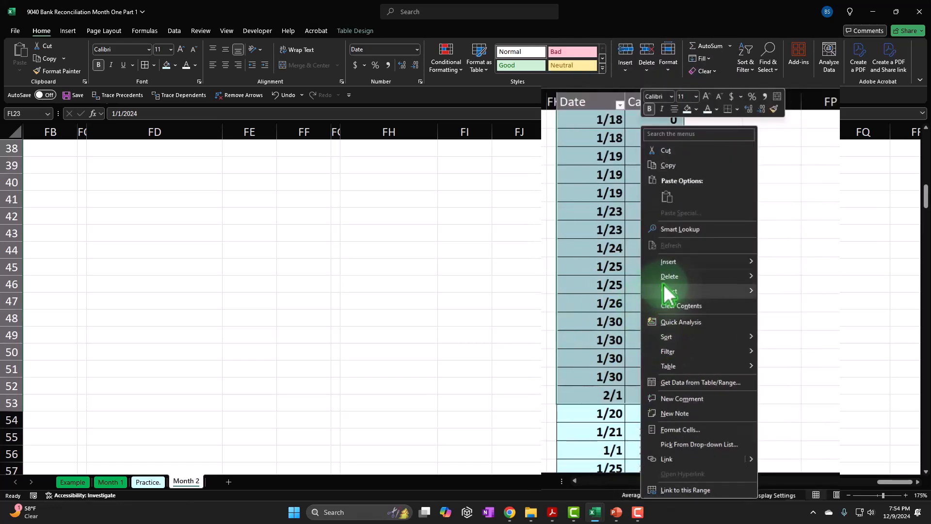
mouse_move(714, 293)
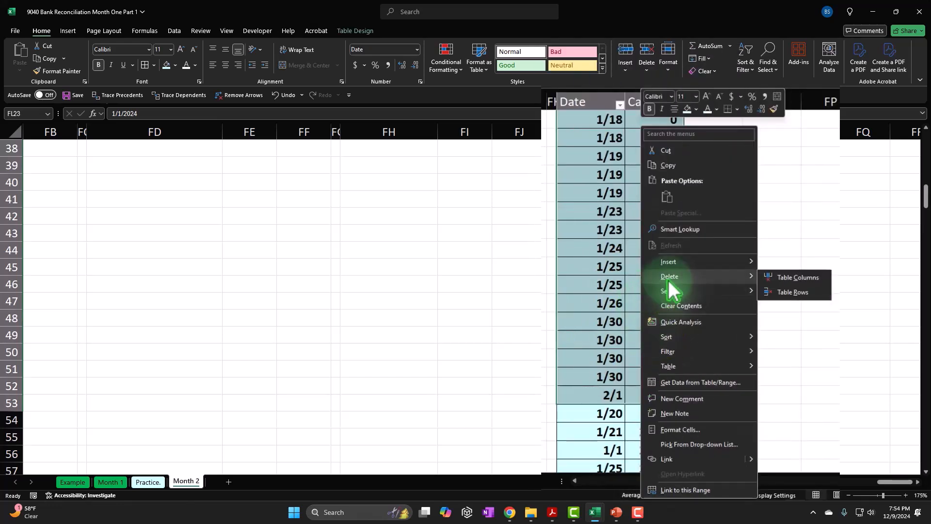
click(793, 292)
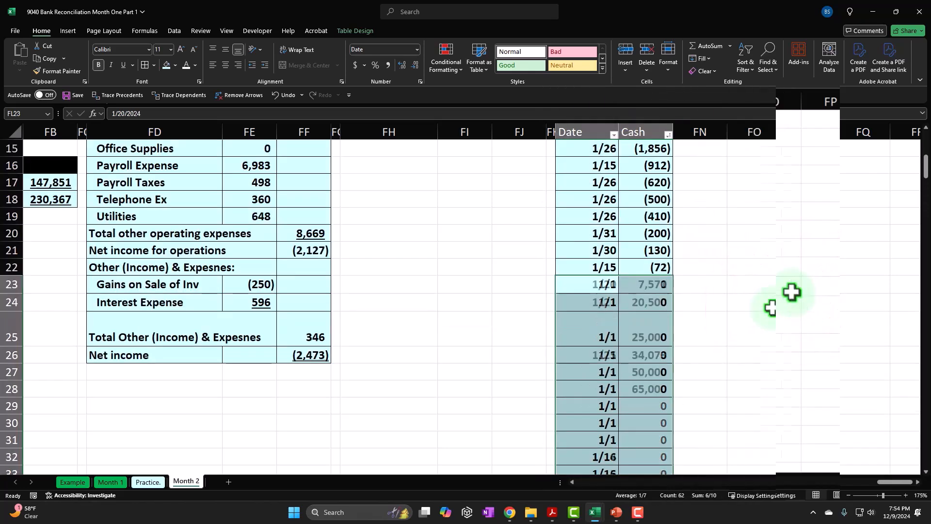
Step: Delete the remaining table rows with blank Cash cells, from FL29 down to row 52
scroll(769, 313, down, 4)
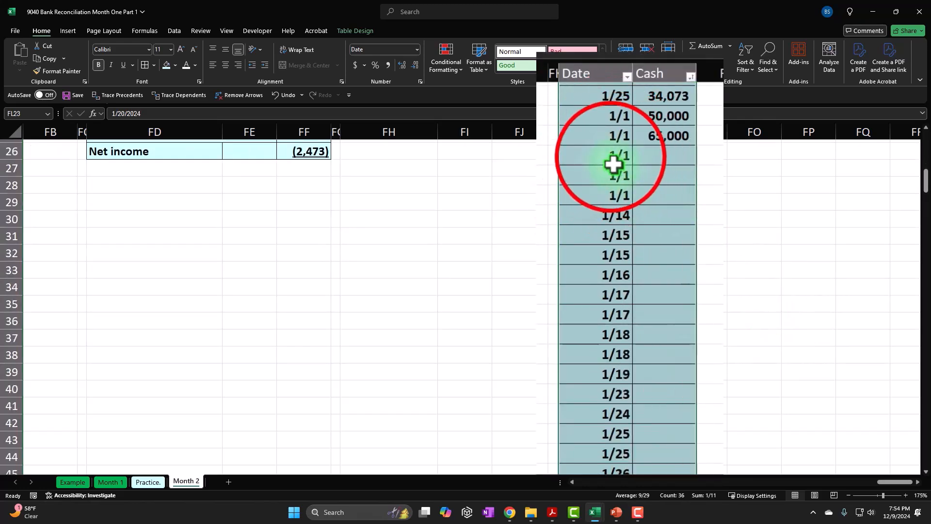
drag(610, 156, 640, 437)
right_click(657, 443)
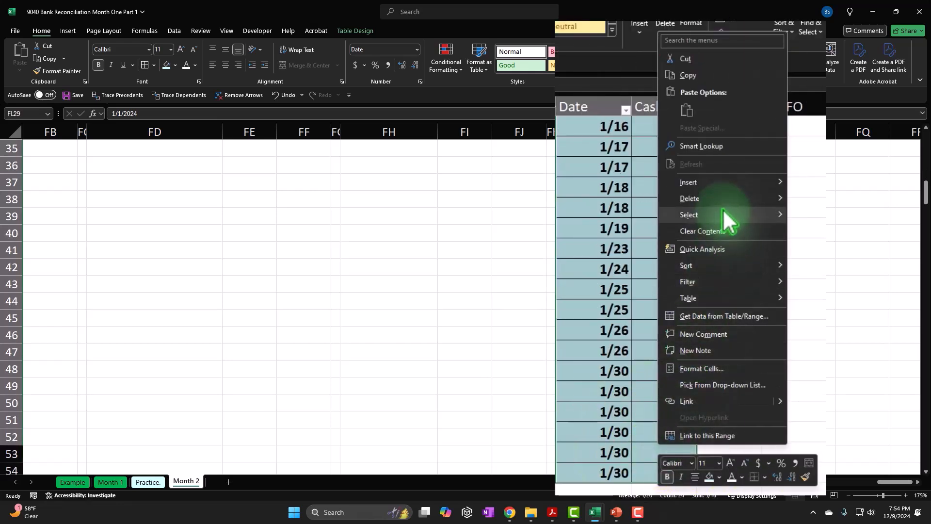
mouse_move(727, 191)
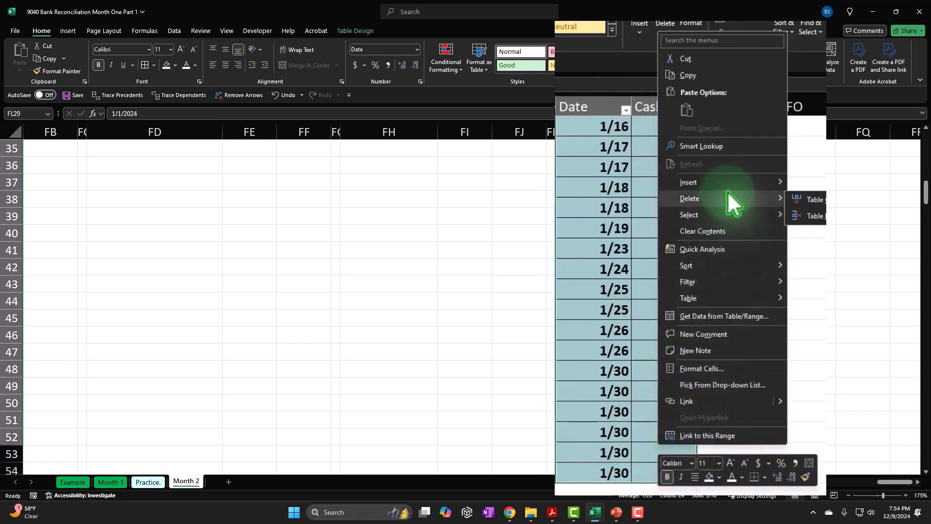
click(819, 216)
Step: Check the sum of the Cash amounts in FM4:FM28 against the ending Cash balance in L124 of the Month 1 sheet
scroll(692, 343, up, 1)
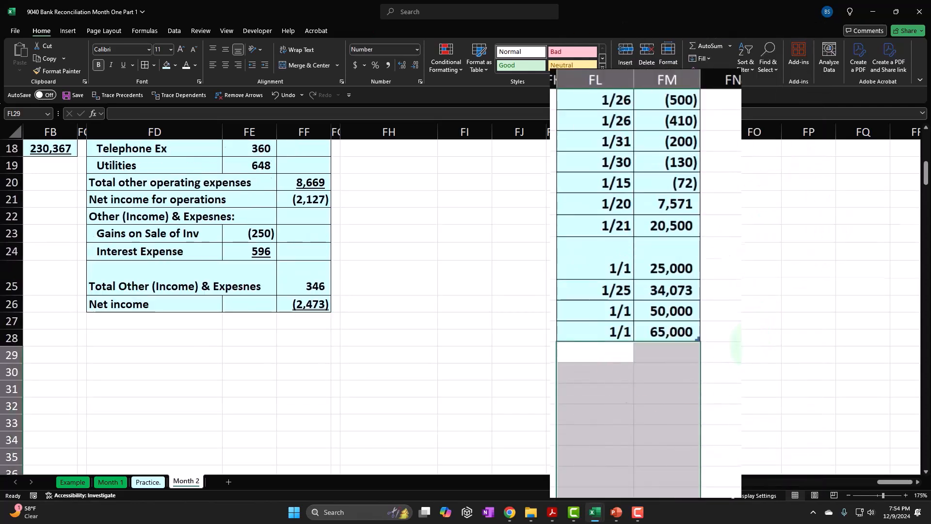
drag(692, 343, 679, 177)
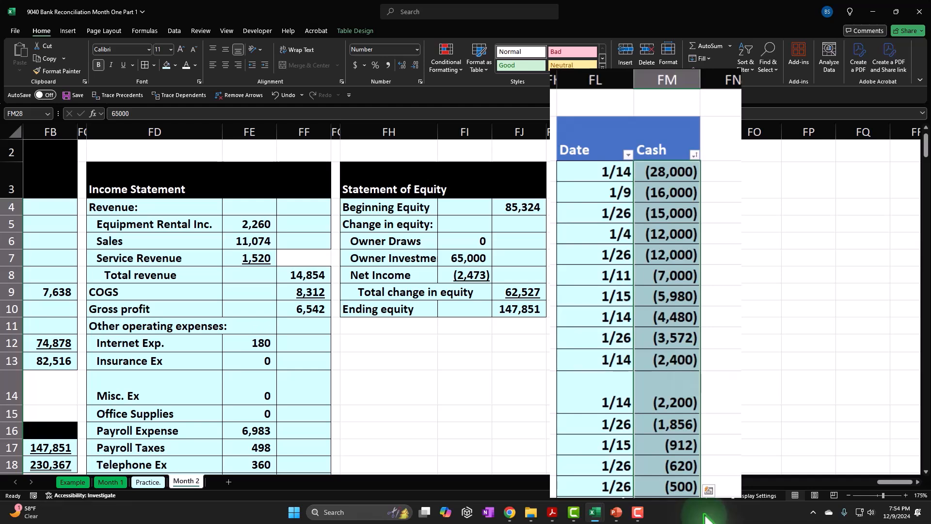
click(121, 482)
click(443, 388)
click(565, 353)
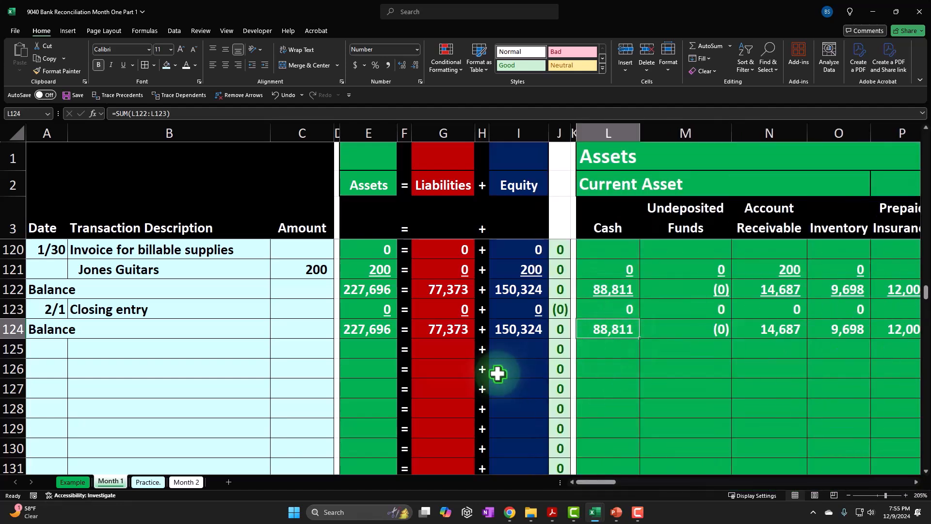
Step: Return to the Month 2 sheet and sort the cash table by Date from oldest to newest
click(213, 482)
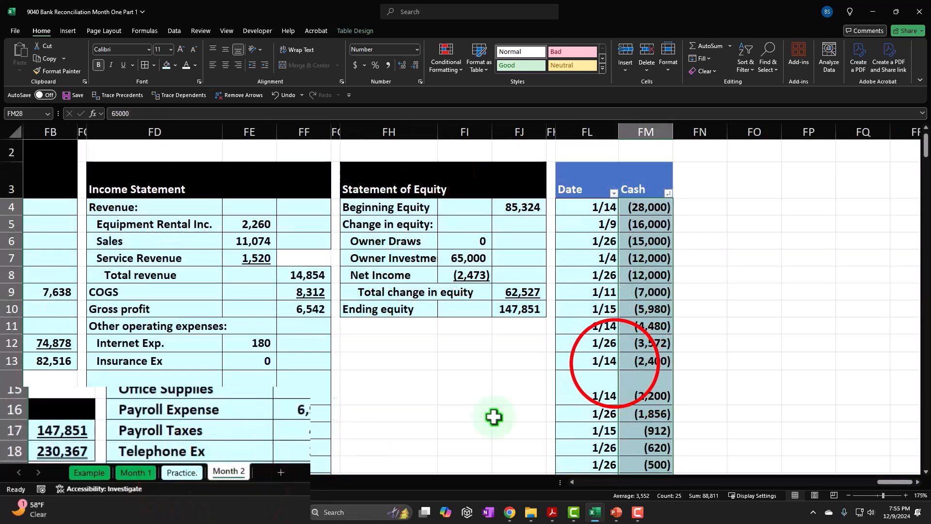
click(615, 364)
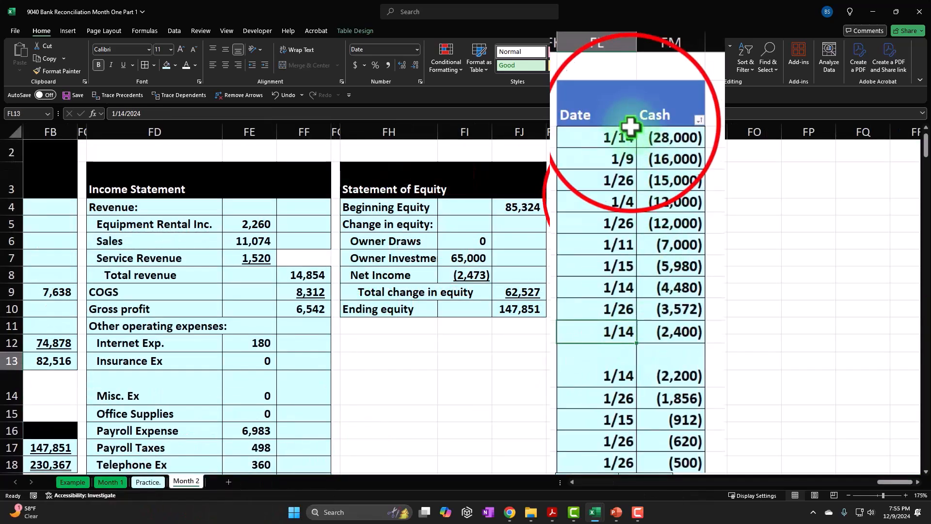
click(614, 193)
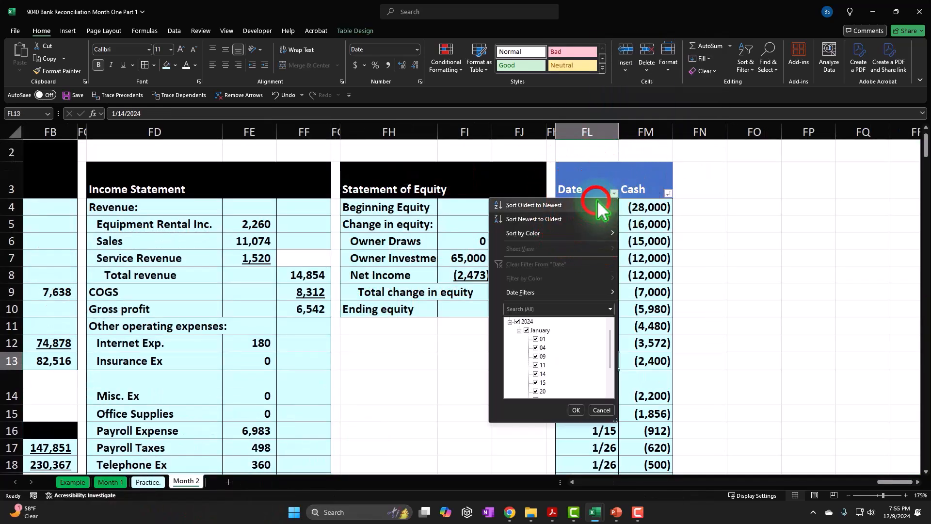
click(599, 204)
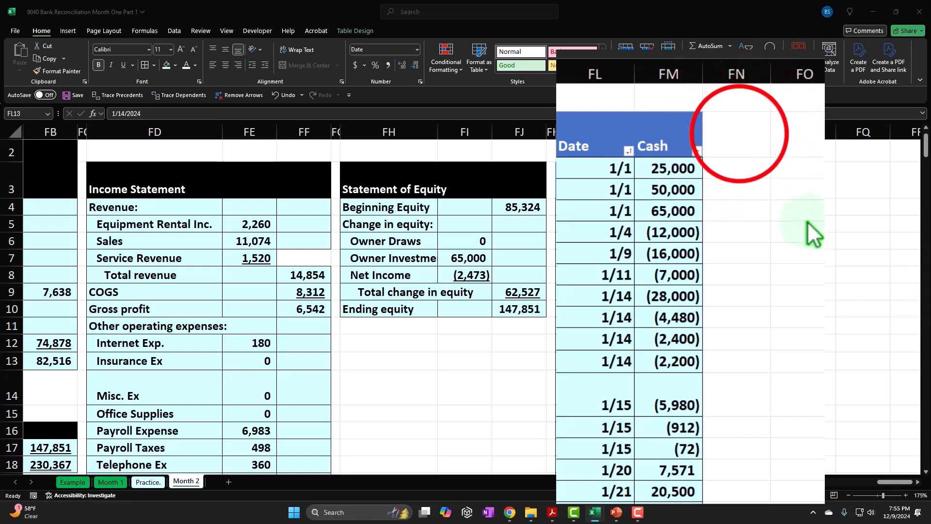
Step: Add a third table column with the header Running Balance in FN3
click(700, 181)
text(U)
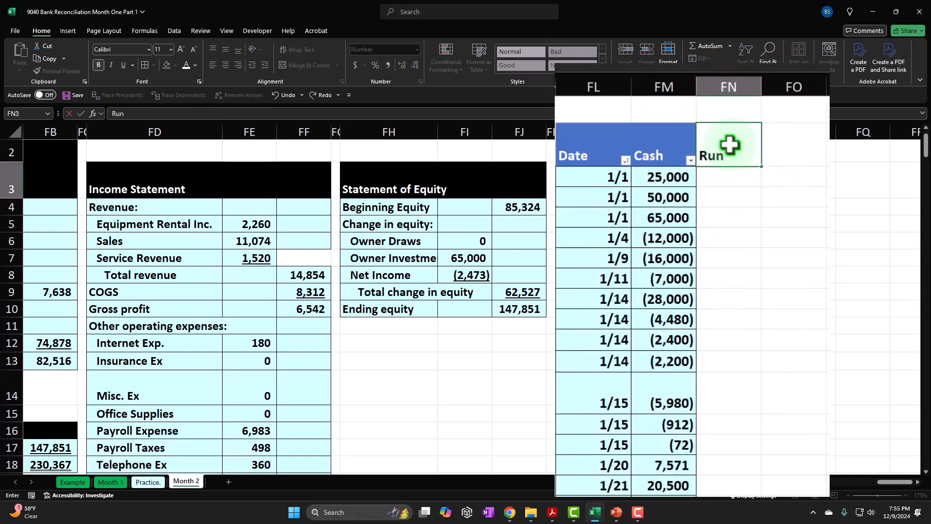
text(unning)
key(Return)
key(BackSpace)
key(BackSpace)
key(BackSpace)
double_click(730, 146)
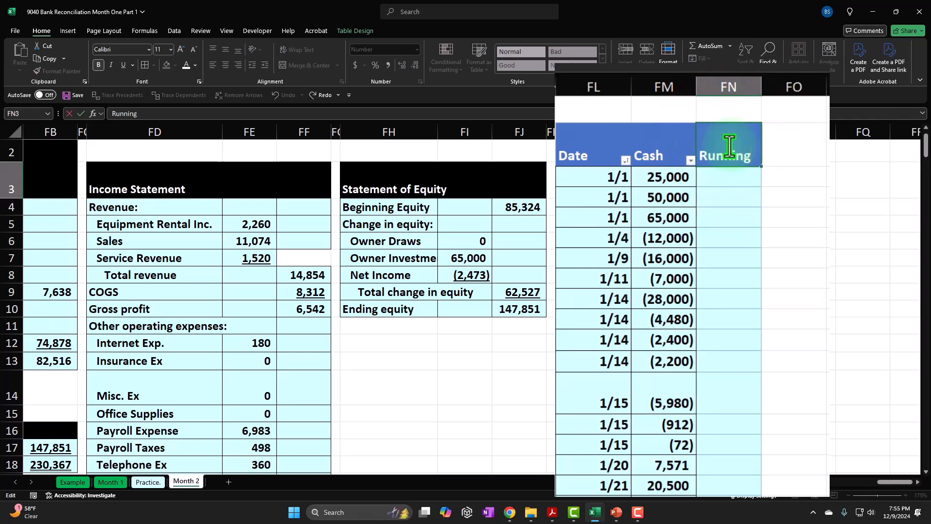
text(Ba)
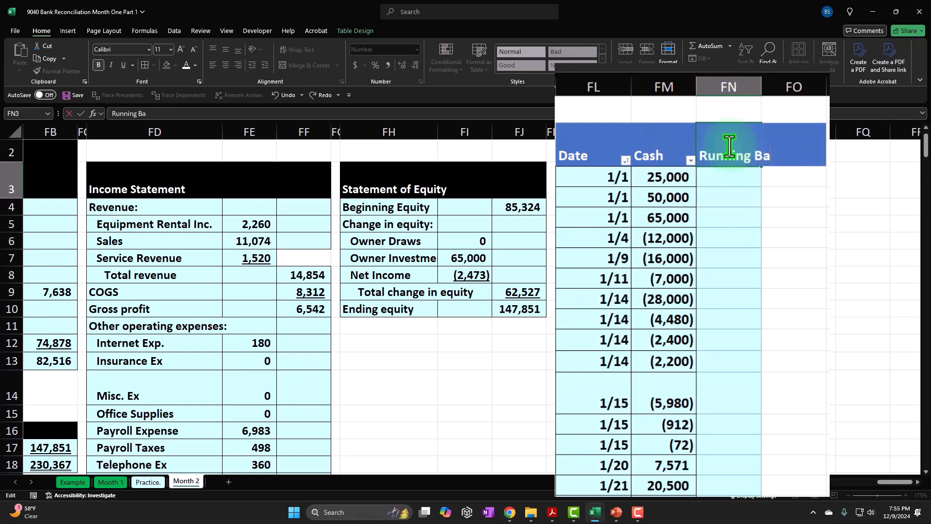
text(lance)
key(Return)
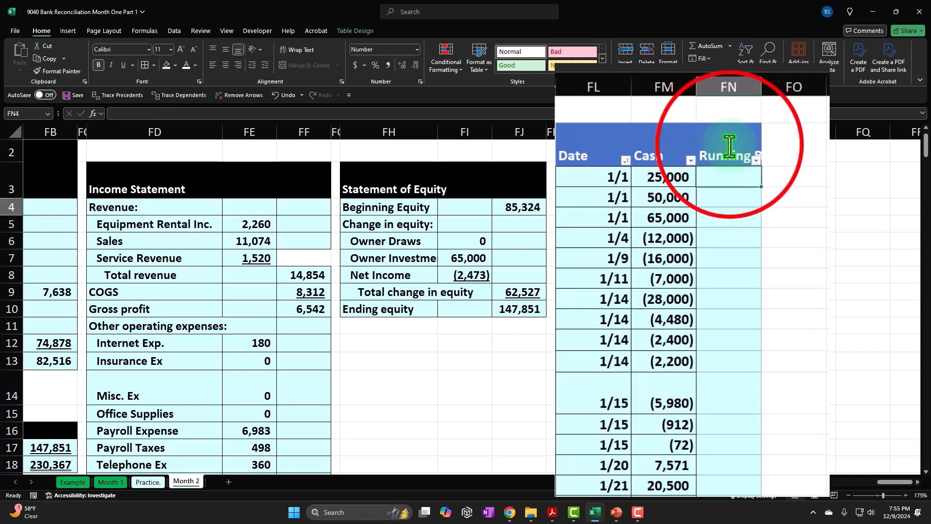
Step: Wrap and center the text of the header cells FL3:FN3 and give them a black fill
click(728, 145)
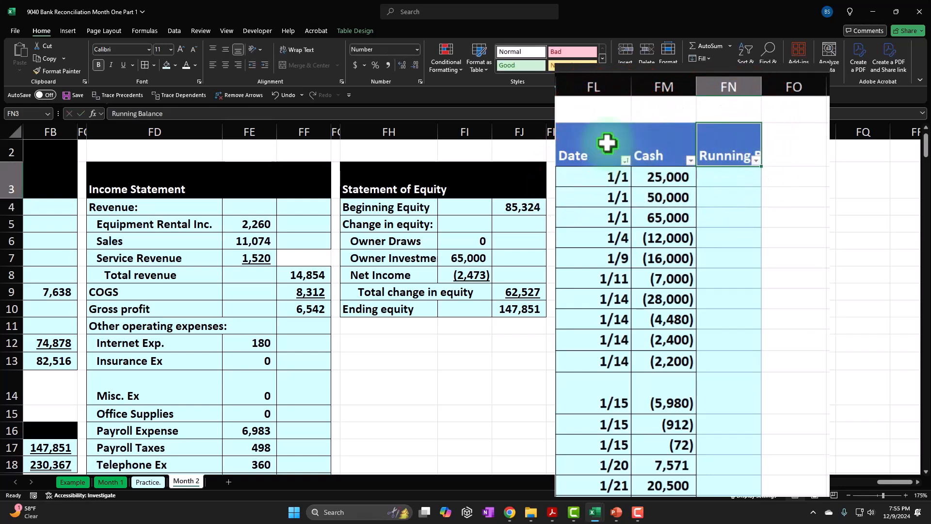
drag(607, 144, 714, 151)
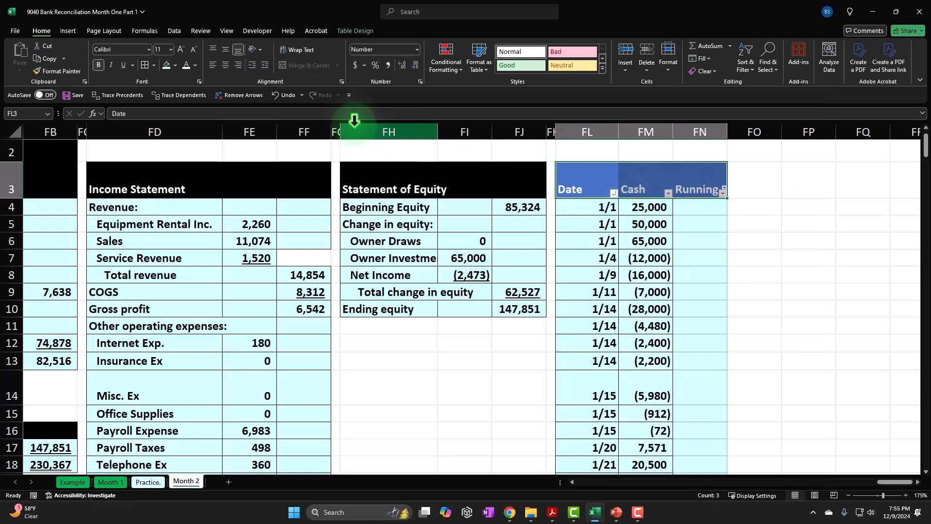
click(69, 55)
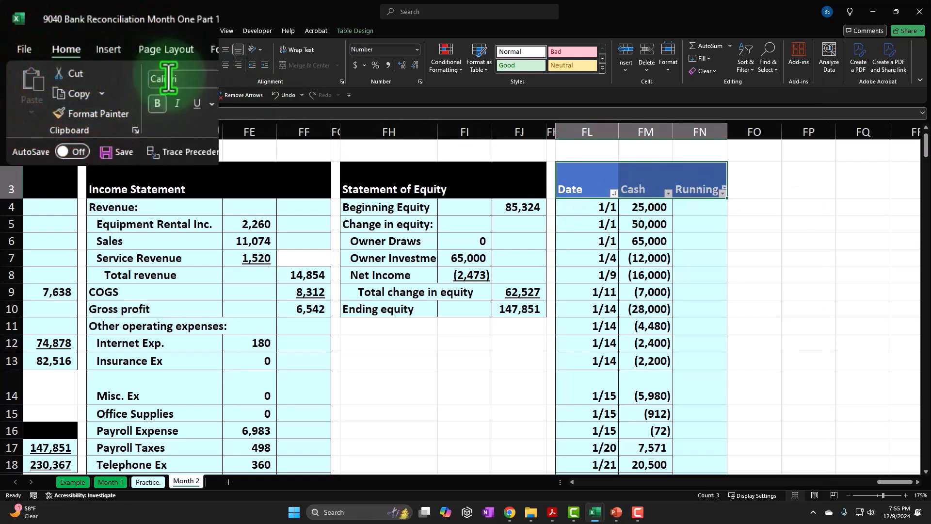
click(296, 49)
click(292, 93)
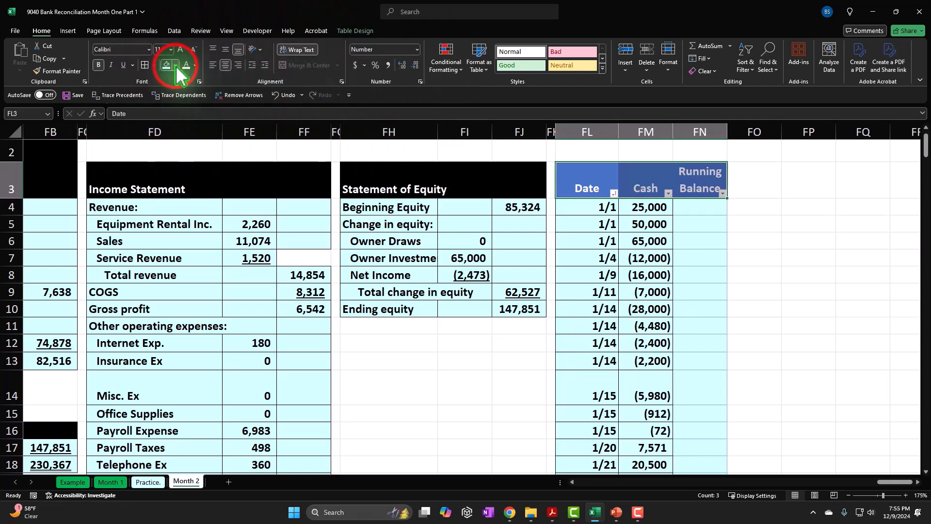
click(200, 83)
click(199, 141)
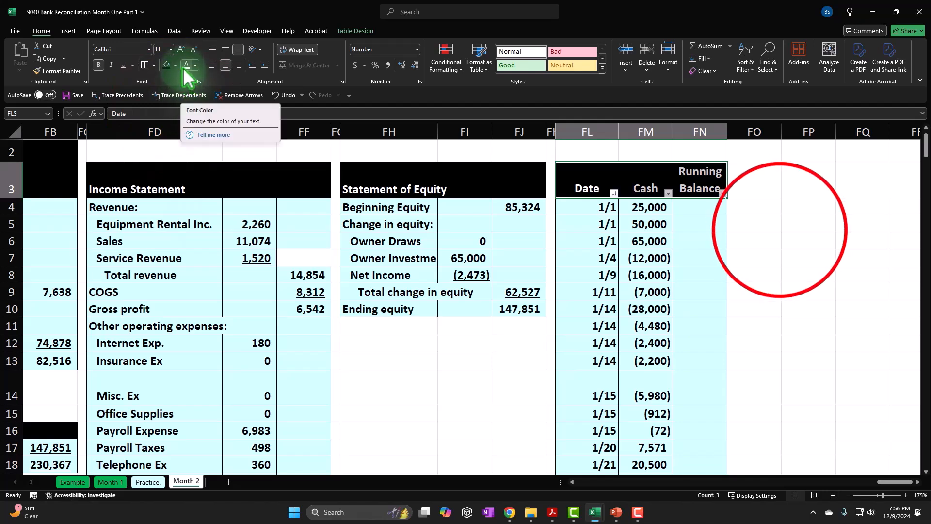
click(719, 209)
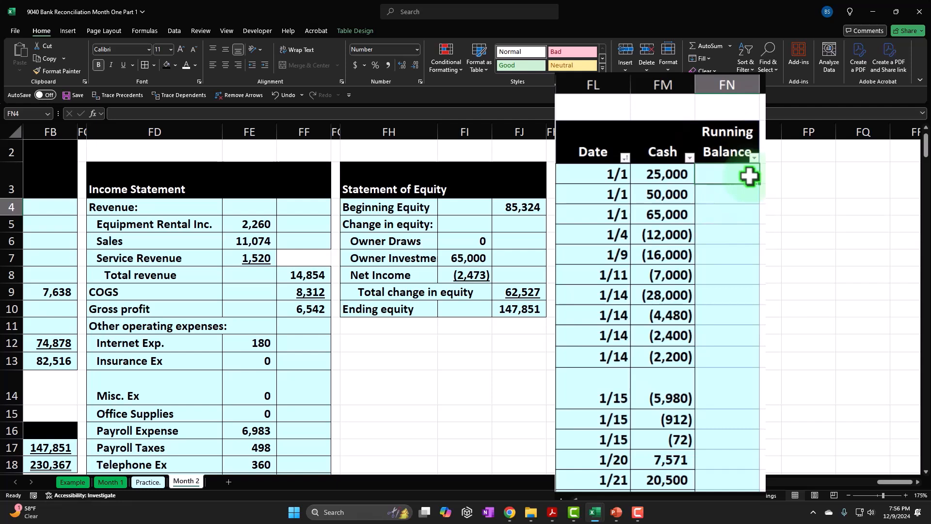
text(=)
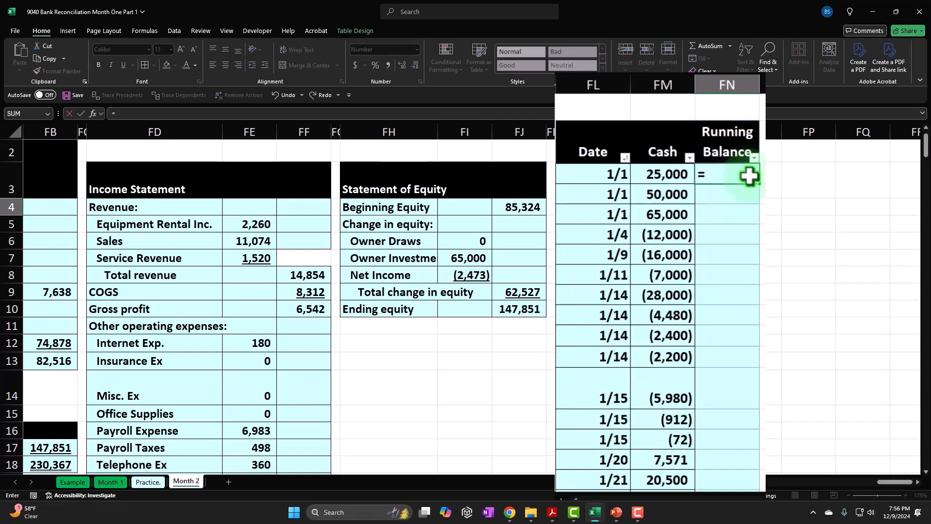
key(Left)
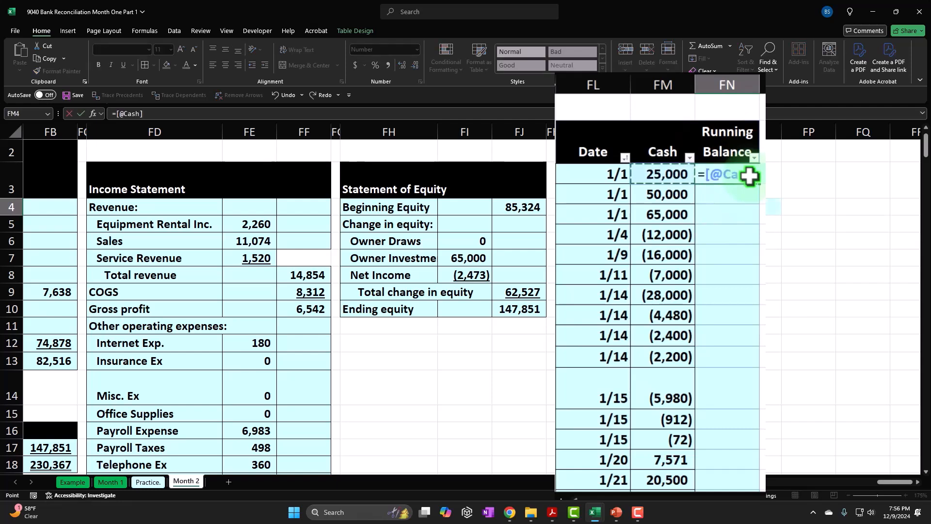
key(Return)
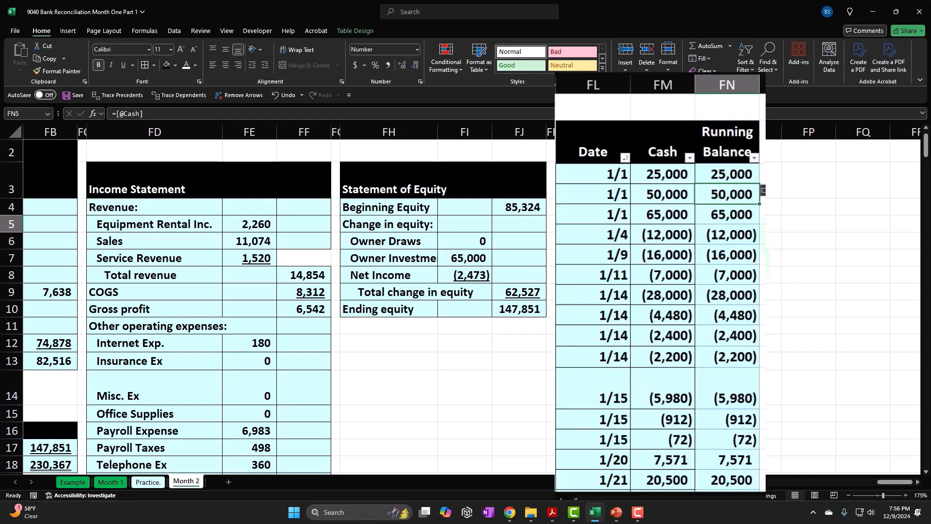
text(=)
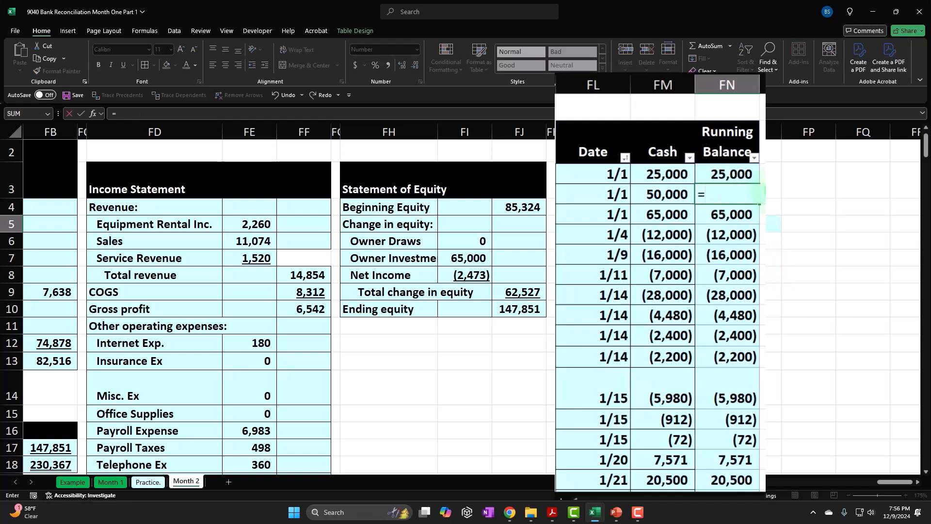
key(Left)
text(+)
key(Up)
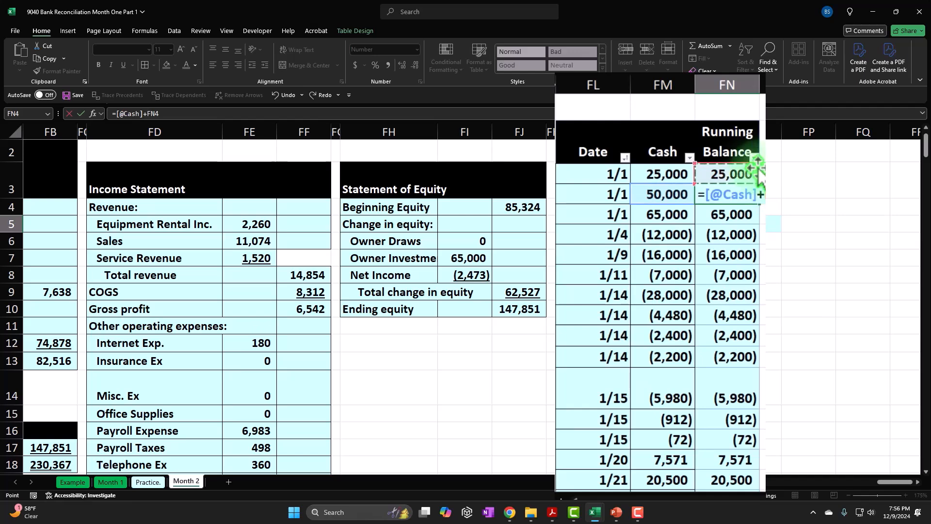
key(Return)
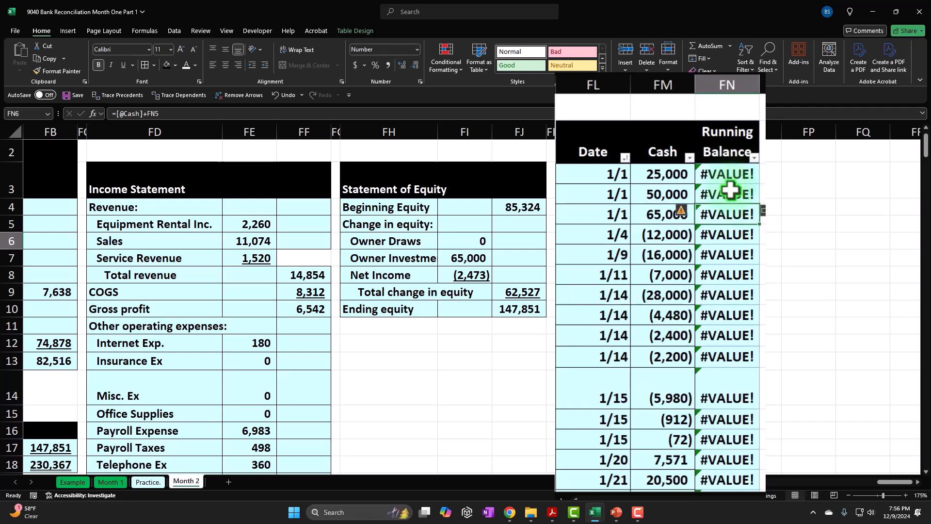
Step: Undo the formula entry in FN6, then fill the running balance formula from FN5 down to FN28
key(ctrl+z)
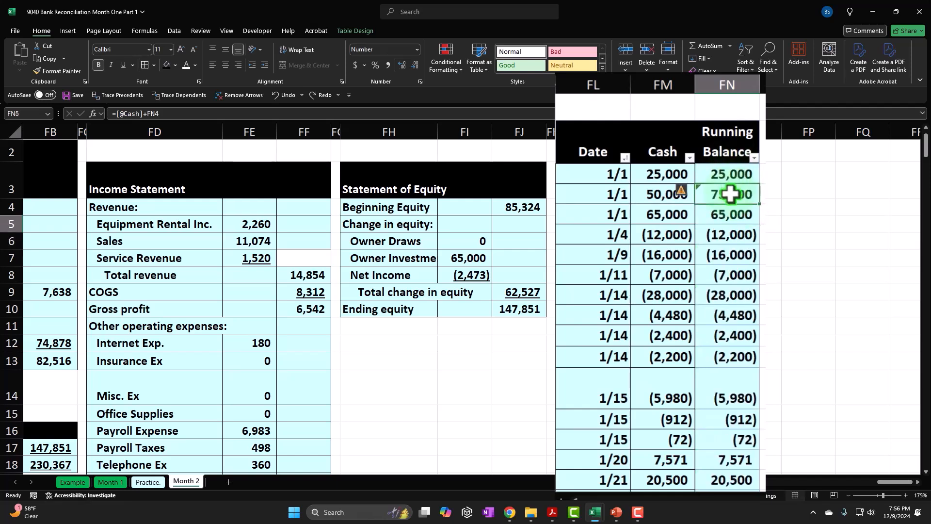
drag(759, 205, 738, 474)
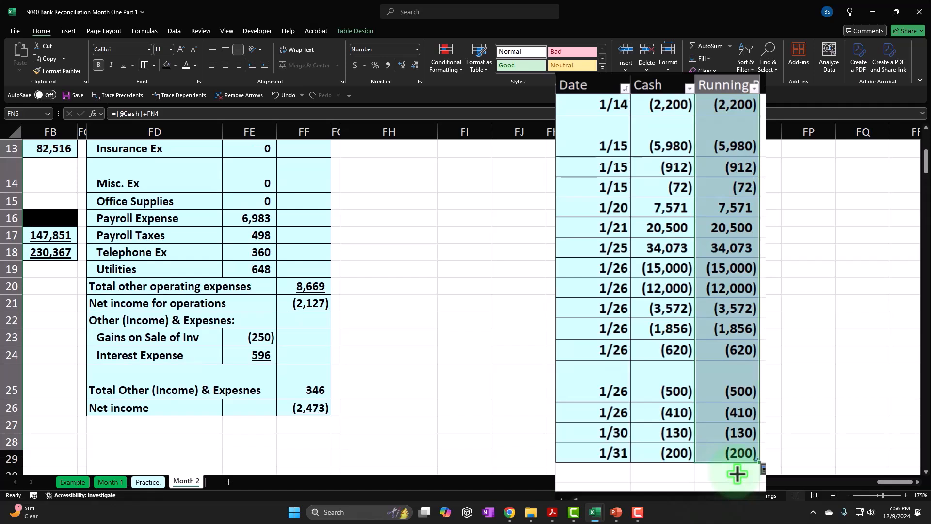
click(738, 474)
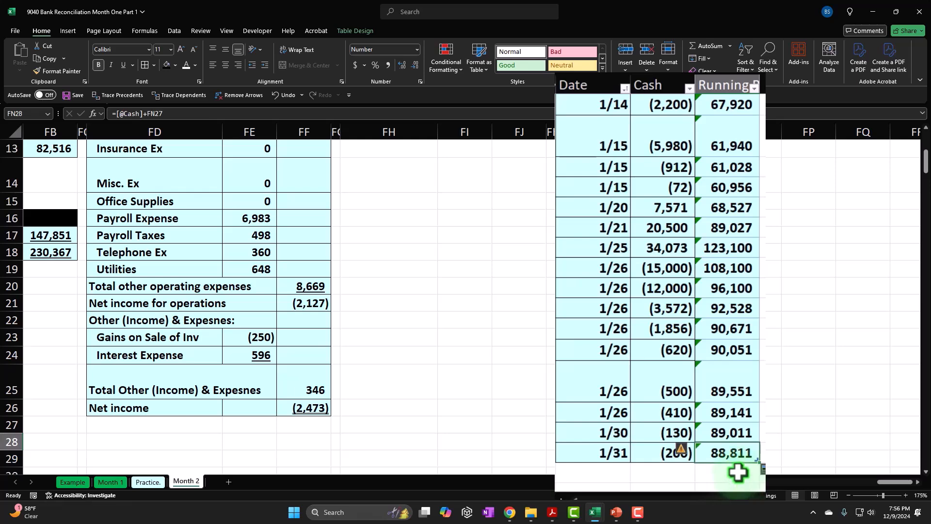
scroll(738, 474, up, 5)
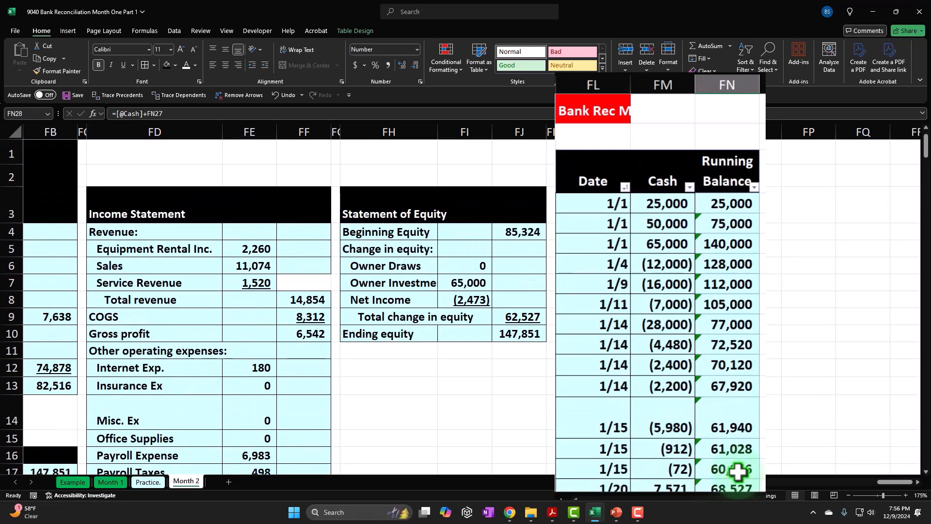
click(700, 203)
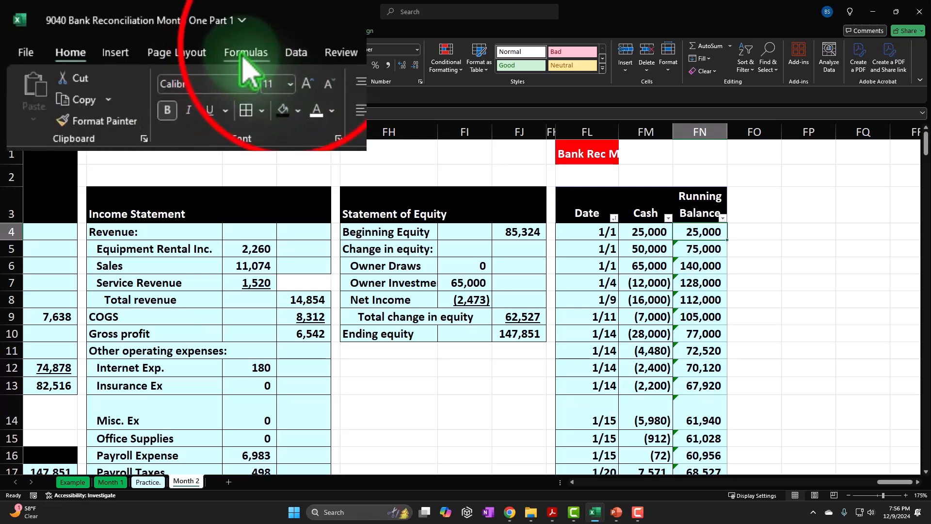
click(295, 54)
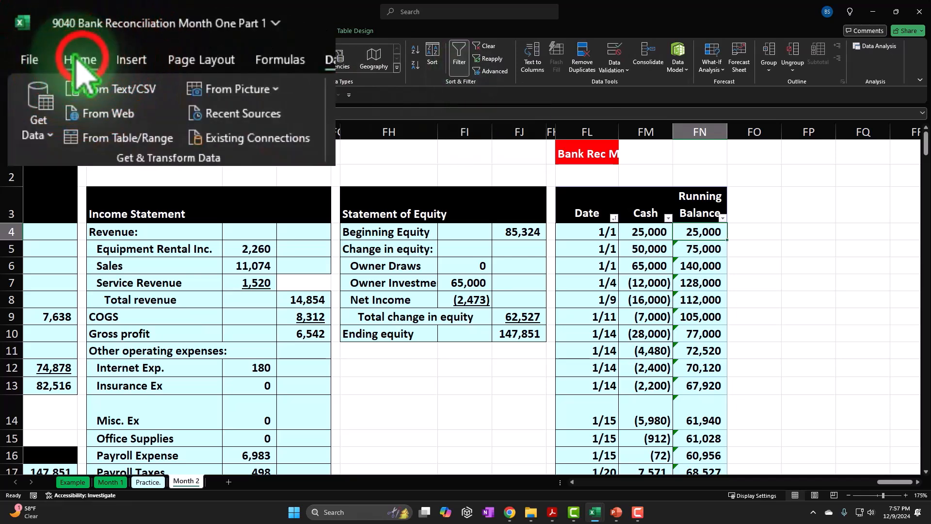
click(43, 31)
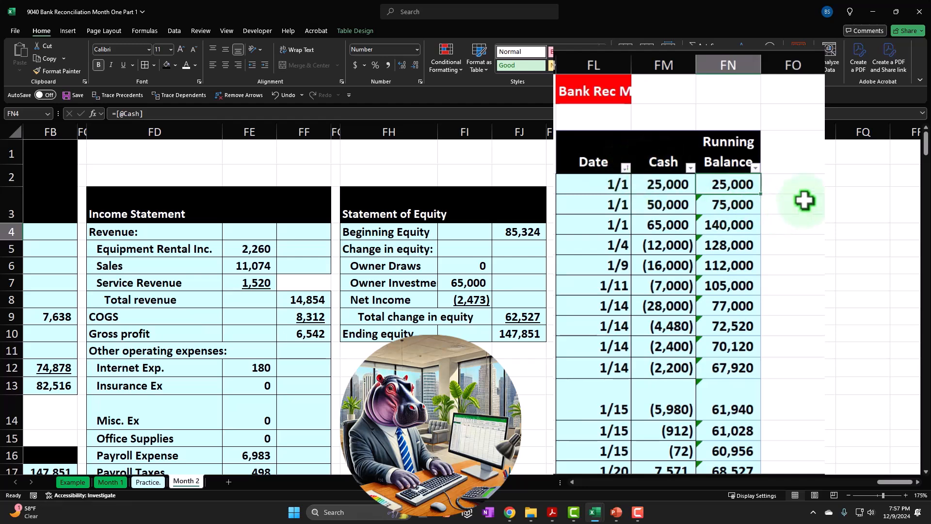
click(791, 243)
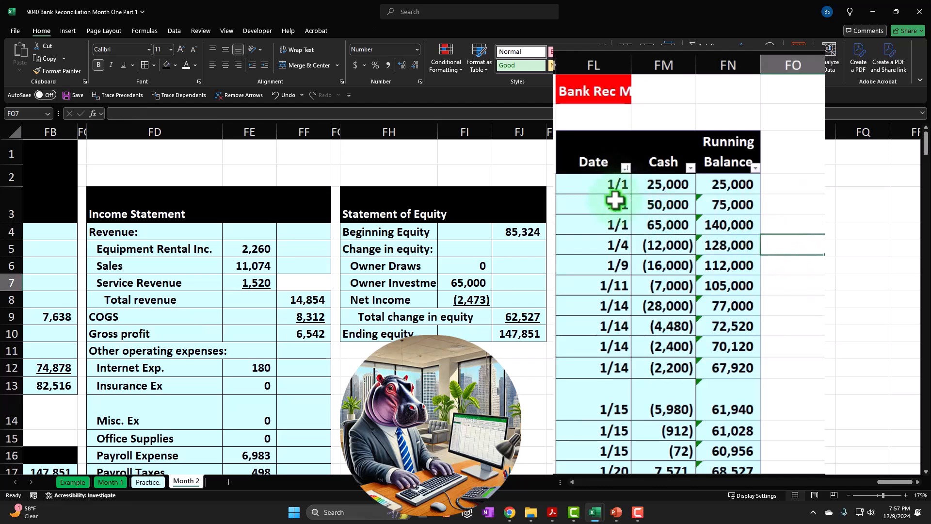
Step: Apply borders to the table's data cells FL4:FN28
drag(597, 183, 657, 420)
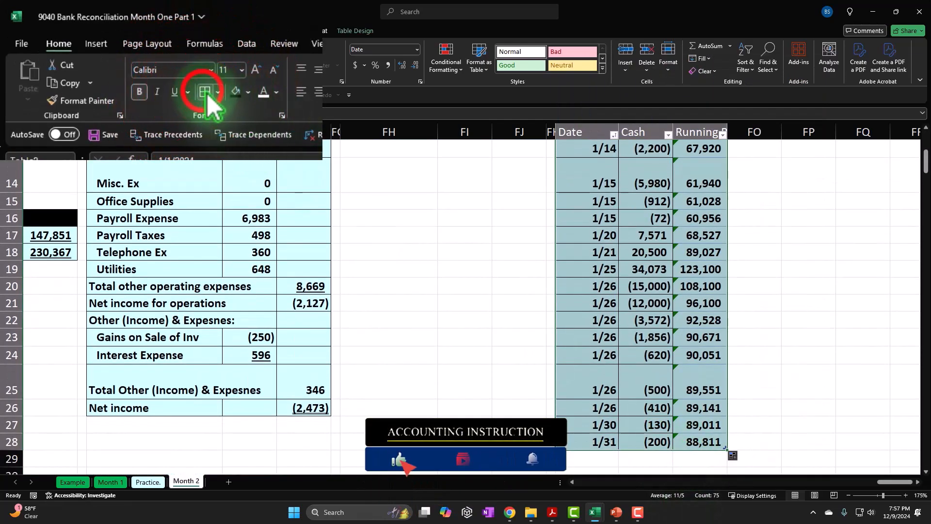
scroll(606, 243, up, 4)
click(617, 249)
Step: Switch to Bank Stmt Jan.pdf in Acrobat and examine the statement's balance as of January 1
drag(552, 512, 656, 516)
click(641, 511)
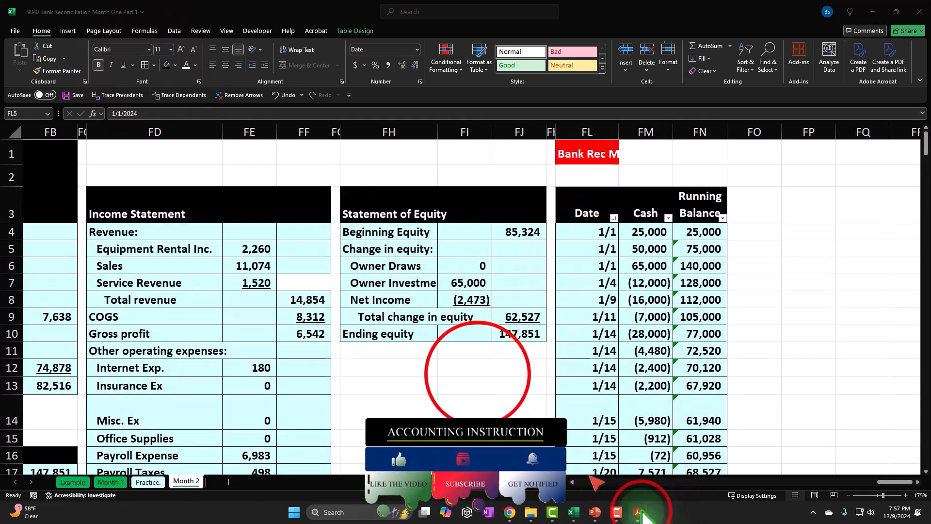
click(478, 374)
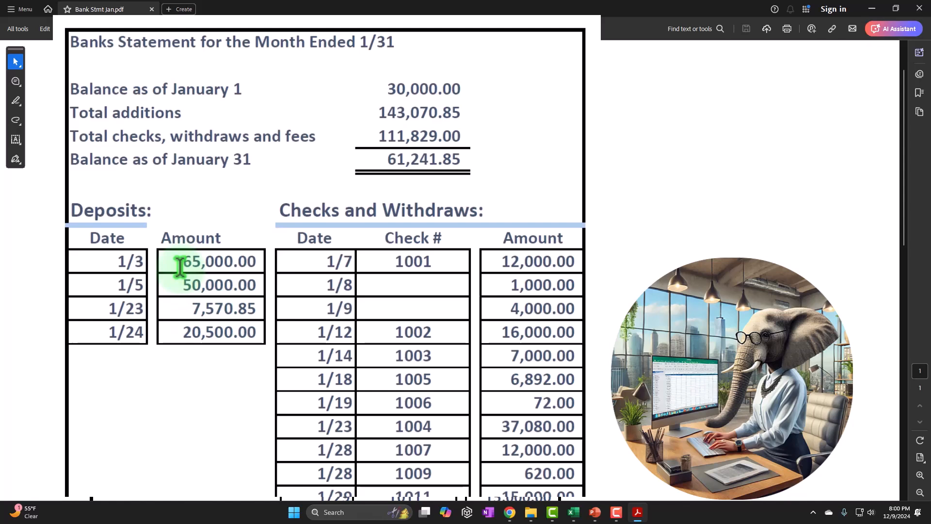
click(390, 85)
drag(390, 85, 472, 85)
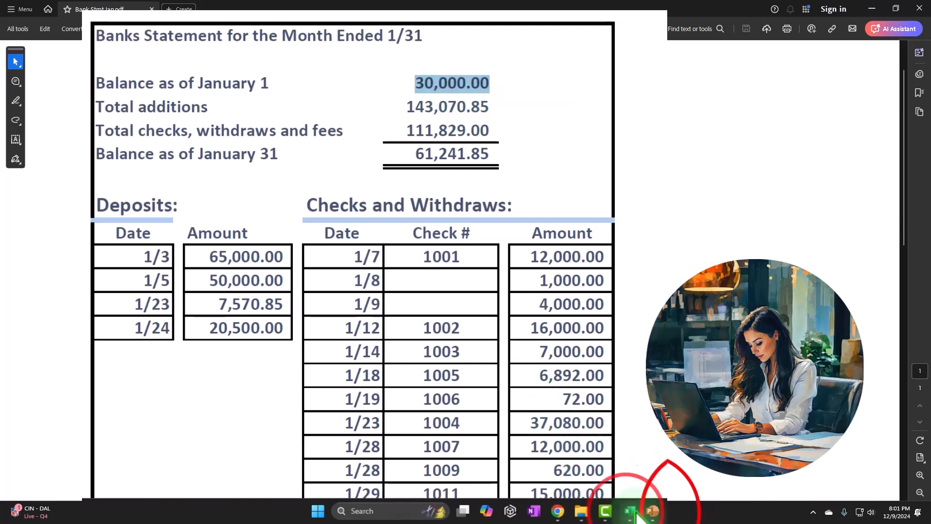
Step: Switch to the 9040 Bank Reconciliation workbook in Excel and check the first Cash amount in FM4 against the statement's opening balance
mouse_move(627, 507)
mouse_move(656, 461)
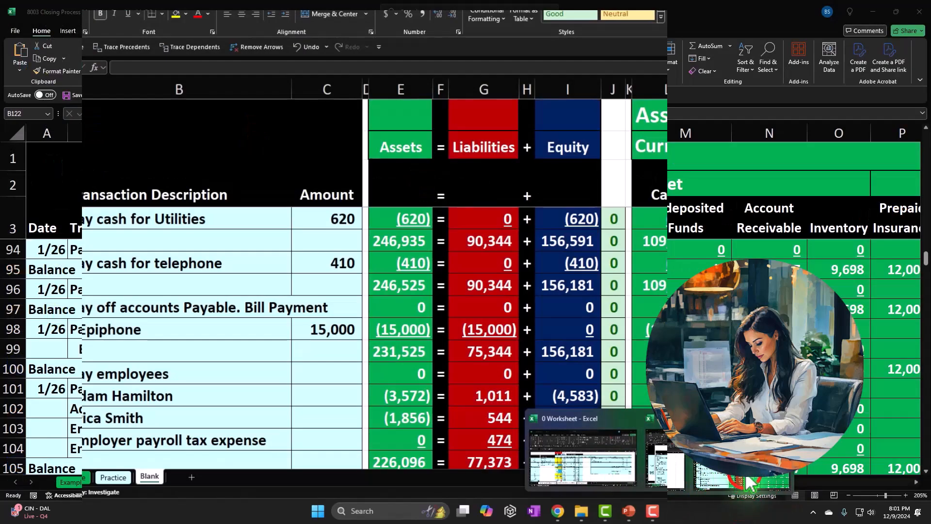
click(606, 470)
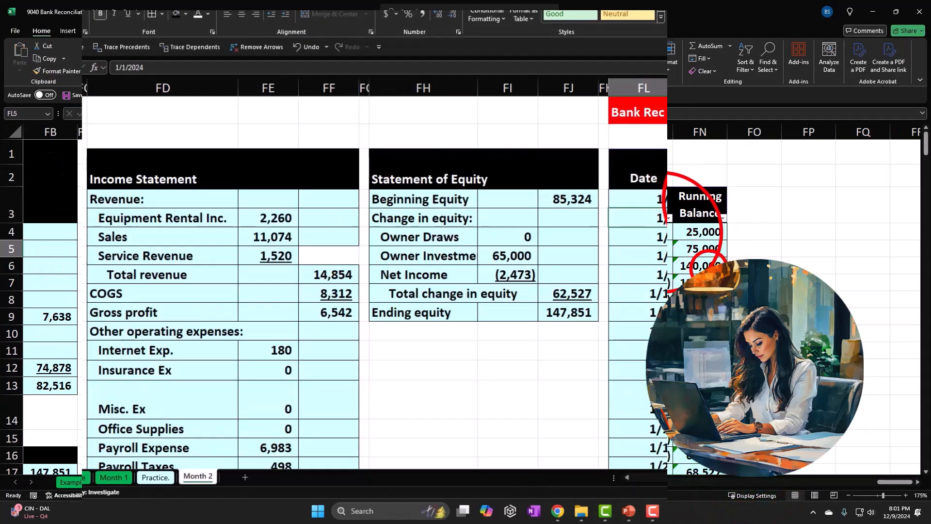
click(709, 267)
click(670, 235)
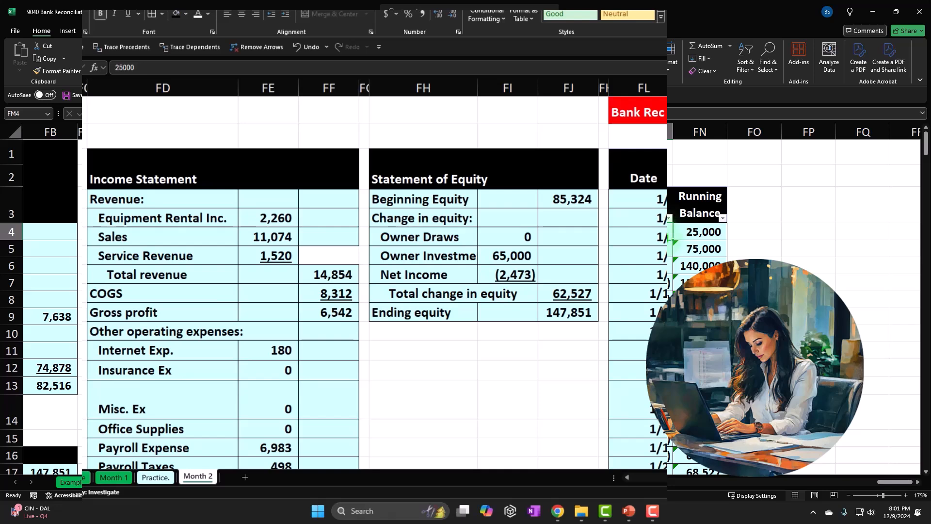
Step: Return to Bank Stmt Jan.pdf in Acrobat and select the amount of the 1/3 deposit, 65,000.00
click(672, 513)
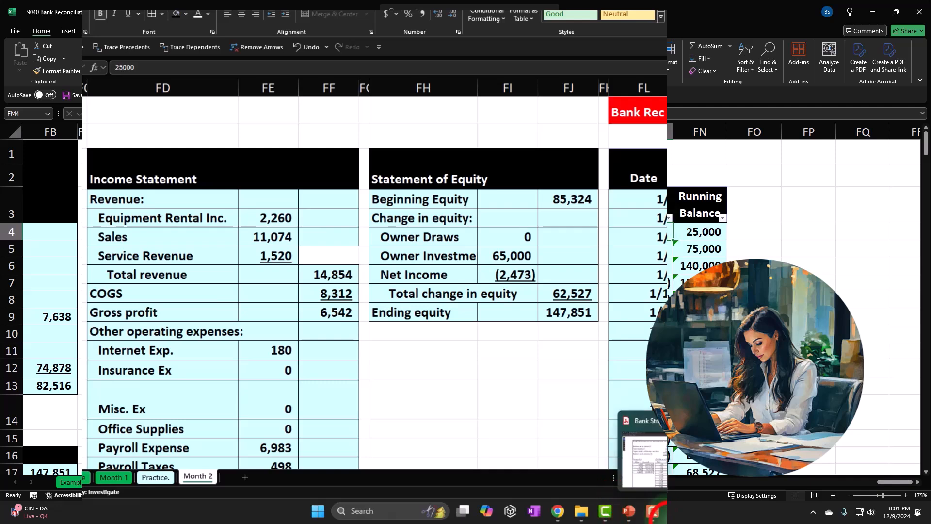
click(671, 508)
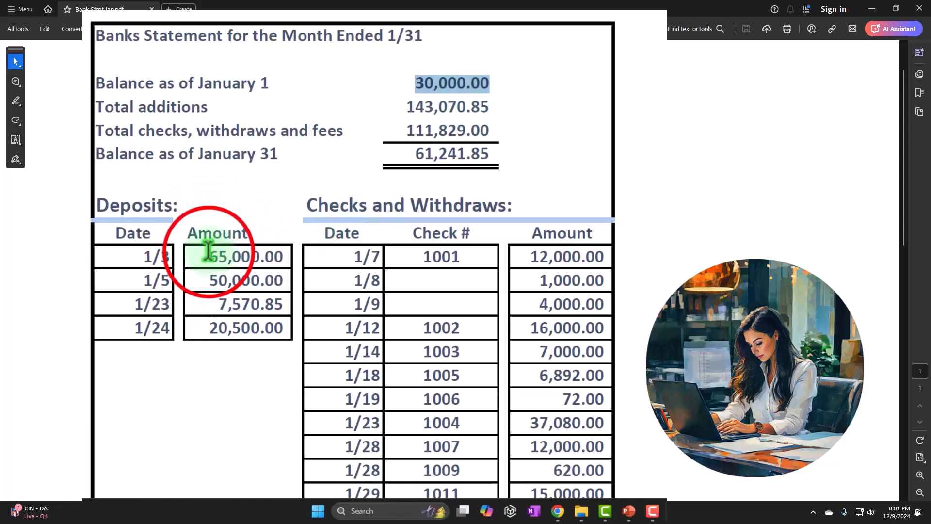
drag(207, 249, 287, 252)
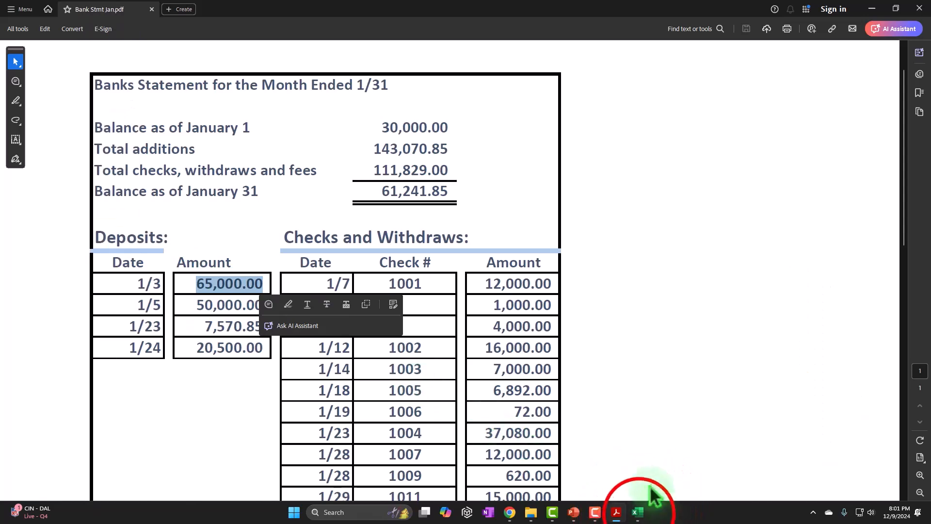
Step: Switch to the 9040 Bank Reconciliation workbook in Excel and fill the date and cash cells FL6:FM6 of the 65,000 deposit light green
mouse_move(679, 514)
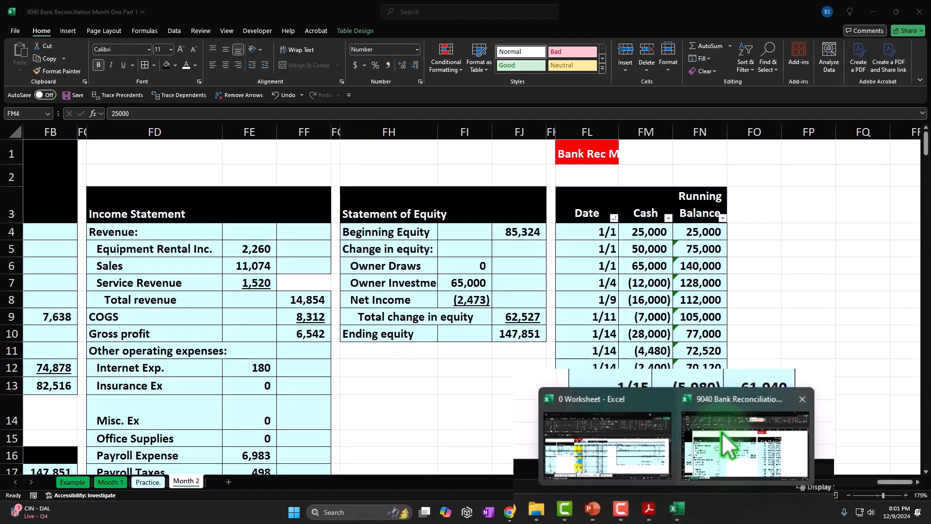
click(723, 433)
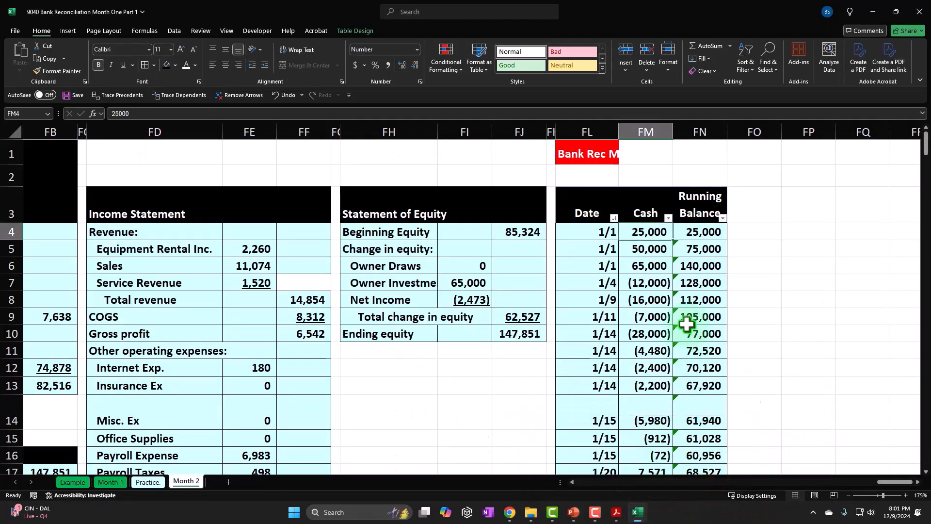
drag(625, 226, 650, 225)
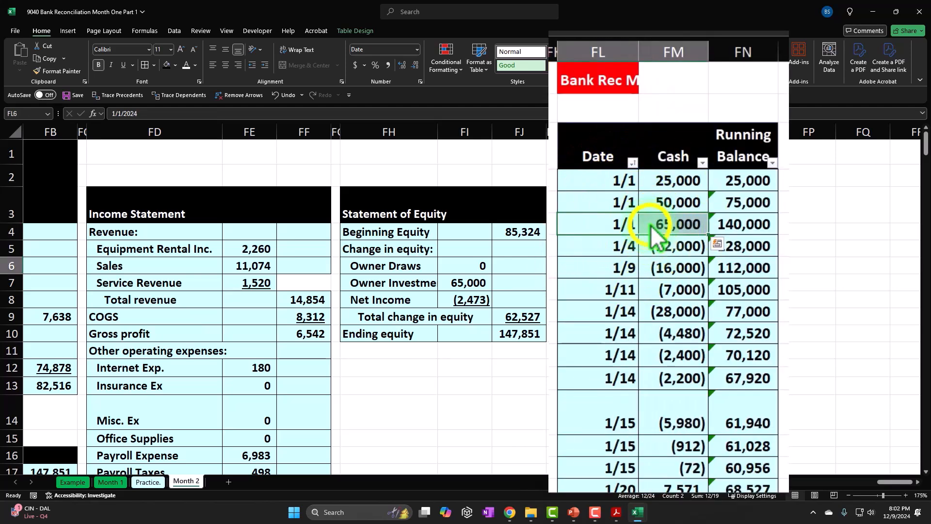
right_click(650, 225)
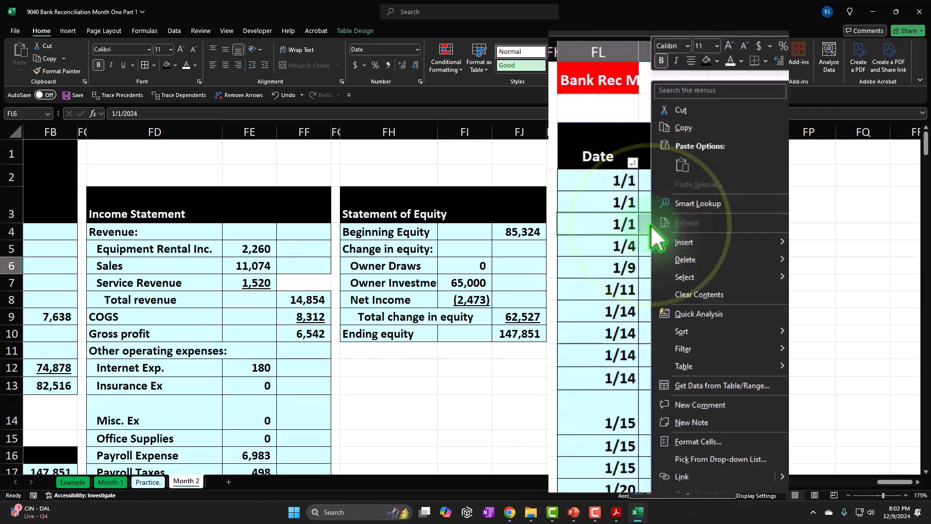
click(717, 60)
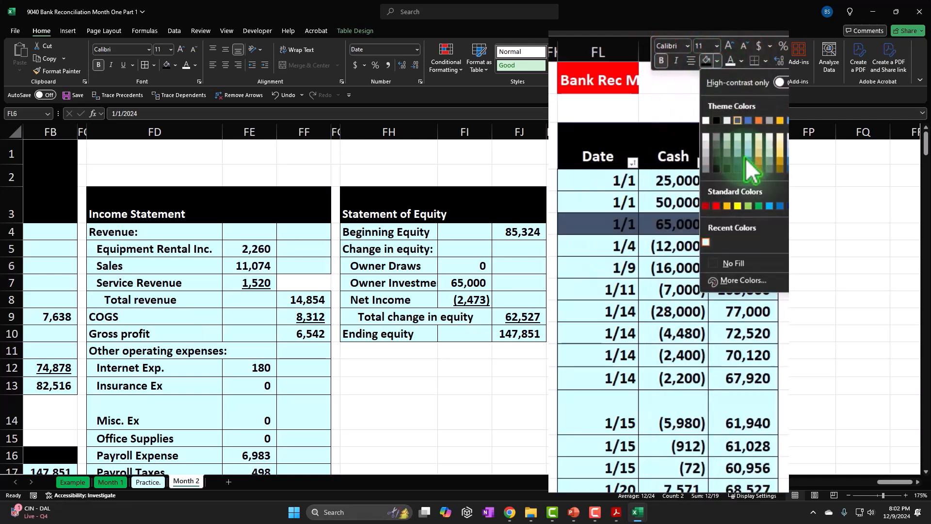
click(749, 205)
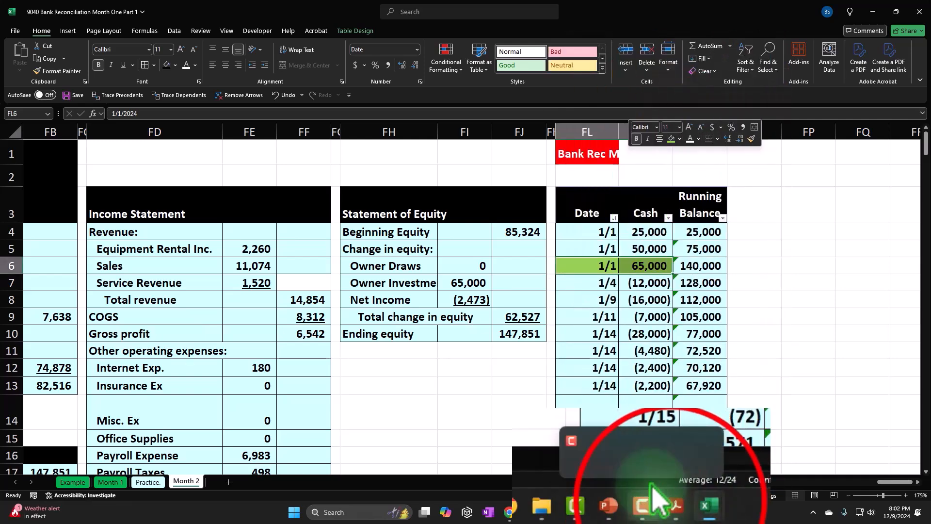
Step: Highlight the 65,000.00 deposit amount dated 1/3 in Bank Stmt Jan.pdf in Acrobat and dismiss the file-sharing pop-up
click(616, 512)
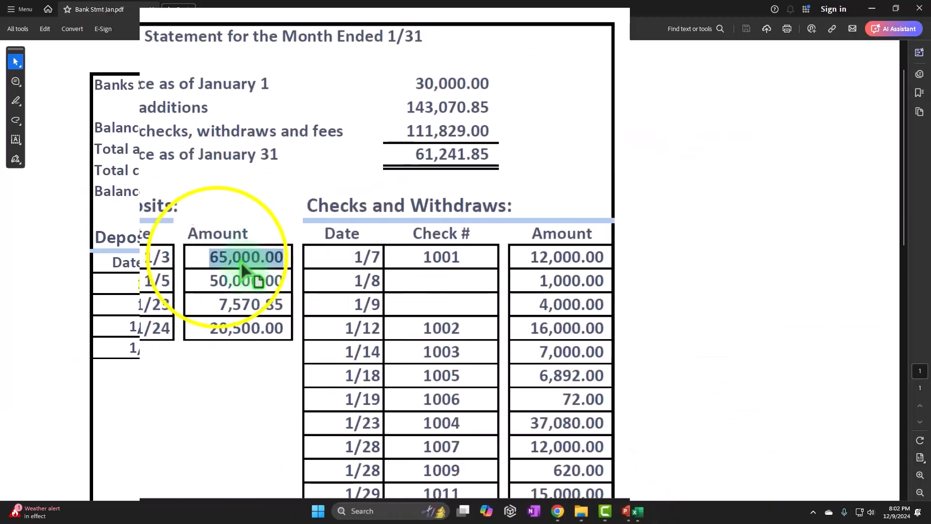
right_click(201, 282)
click(215, 254)
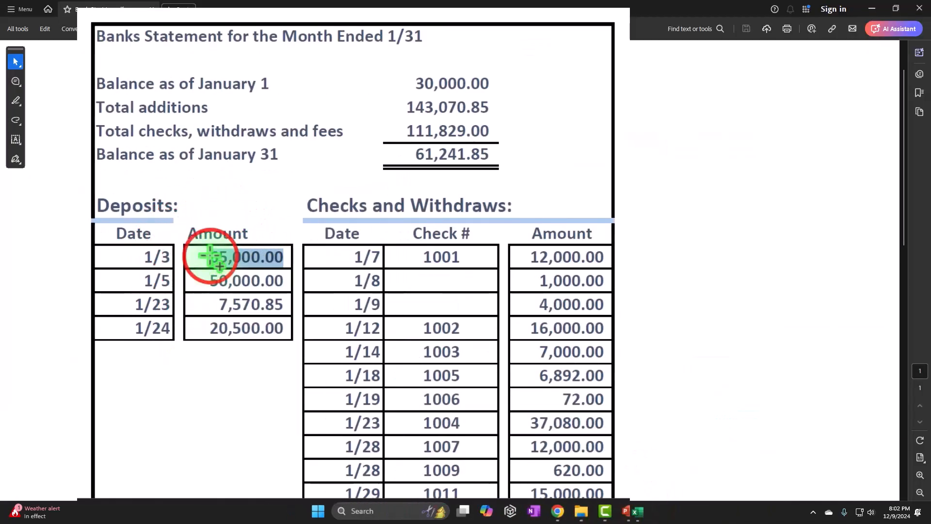
click(237, 274)
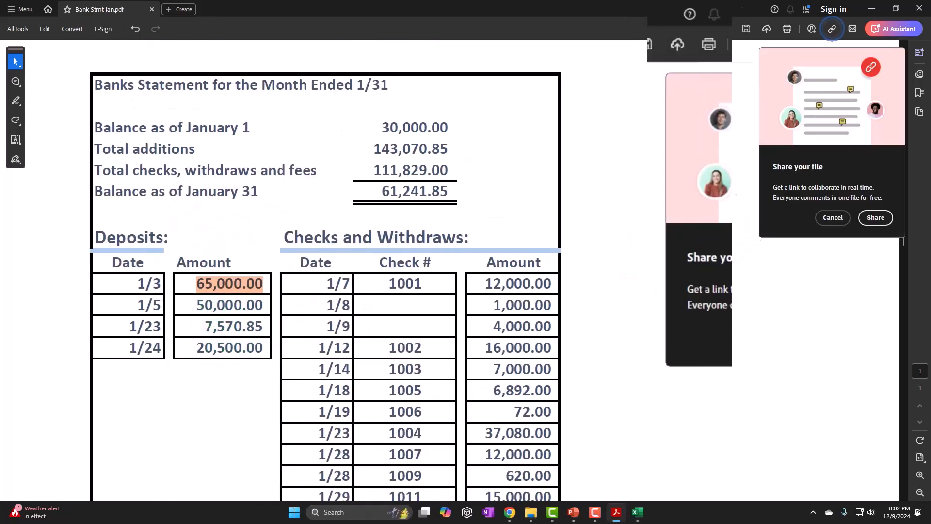
click(780, 340)
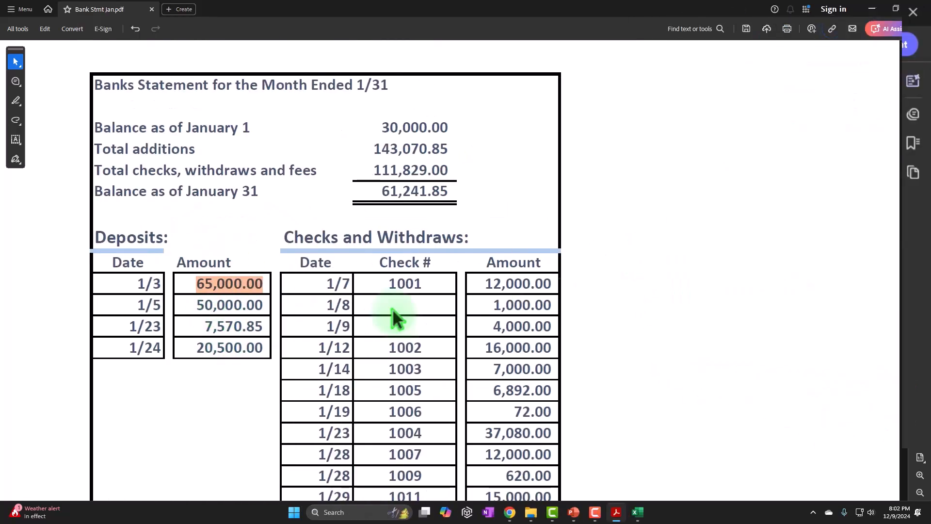
Step: Switch to the reconciliation workbook in Excel and fill the date and cash cells FL5:FM5 of the 50,000 deposit light green
mouse_move(637, 512)
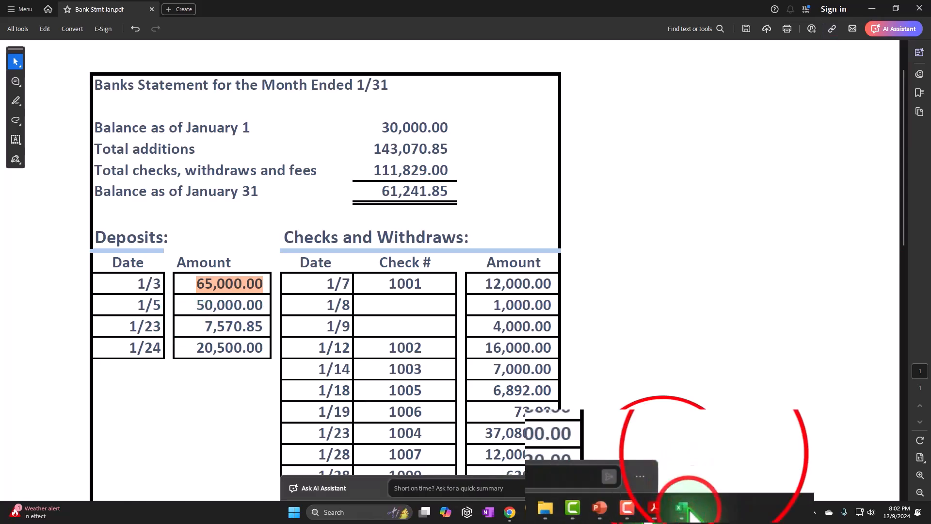
click(714, 453)
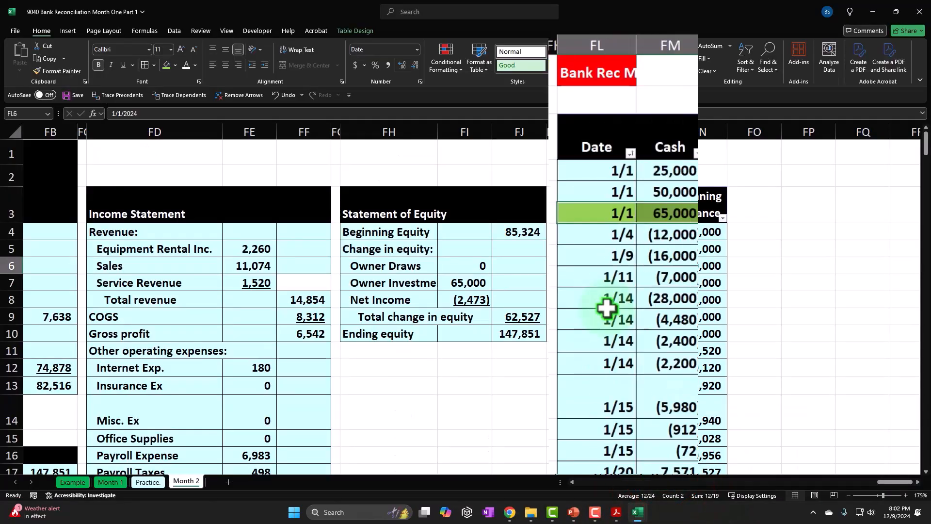
right_click(653, 190)
click(675, 139)
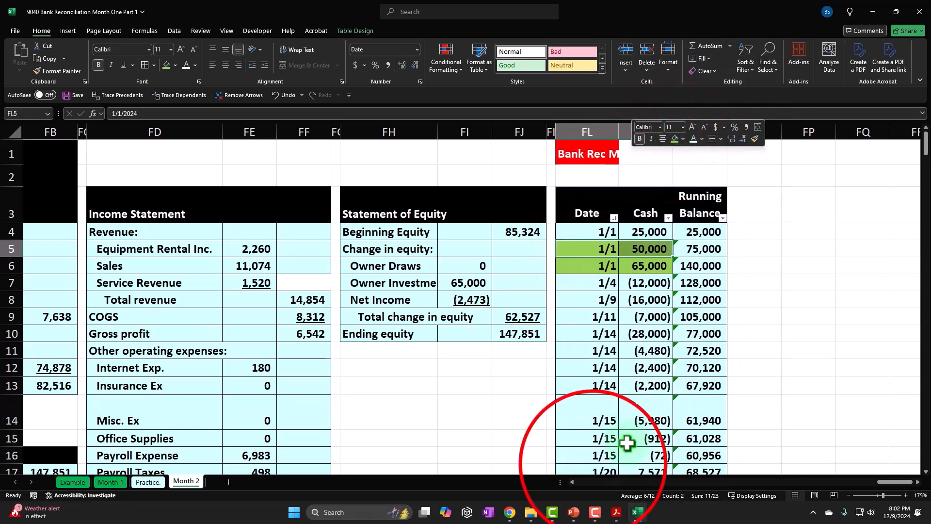
Step: Highlight the 50,000.00 deposit amount dated 1/5 in Bank Stmt Jan.pdf in Acrobat
mouse_move(616, 512)
click(594, 464)
drag(203, 304, 291, 275)
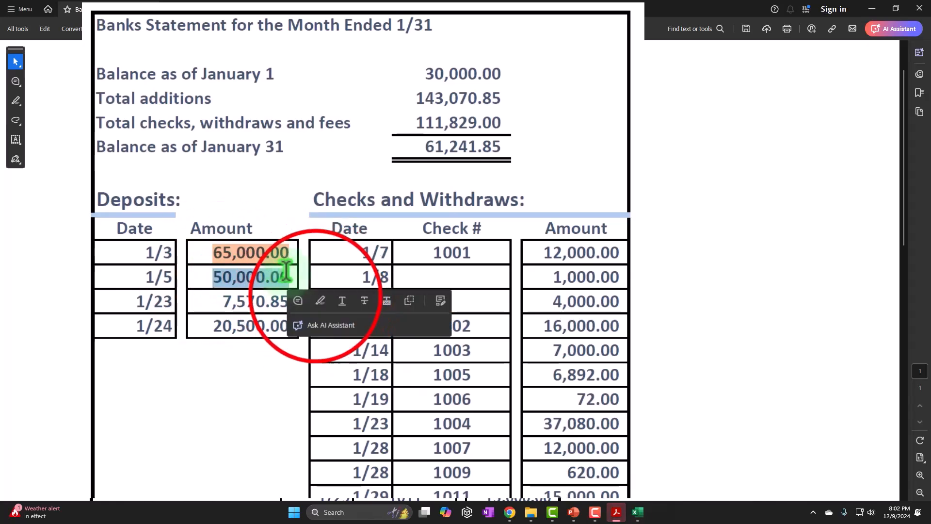
click(307, 300)
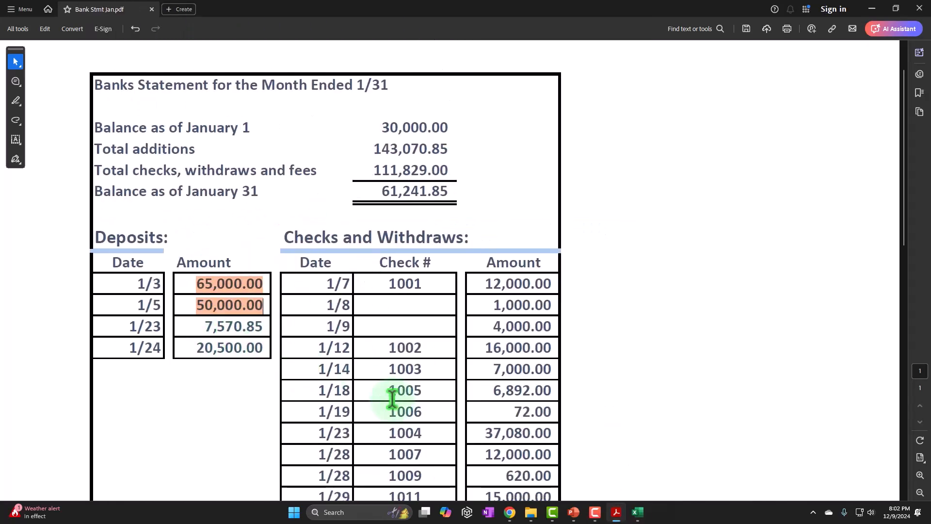
Step: Switch to the 9040 Bank Reconciliation workbook in Excel and fill the date and cash cells FL17:FM17 of the 7,571 deposit light green
mouse_move(616, 512)
click(695, 508)
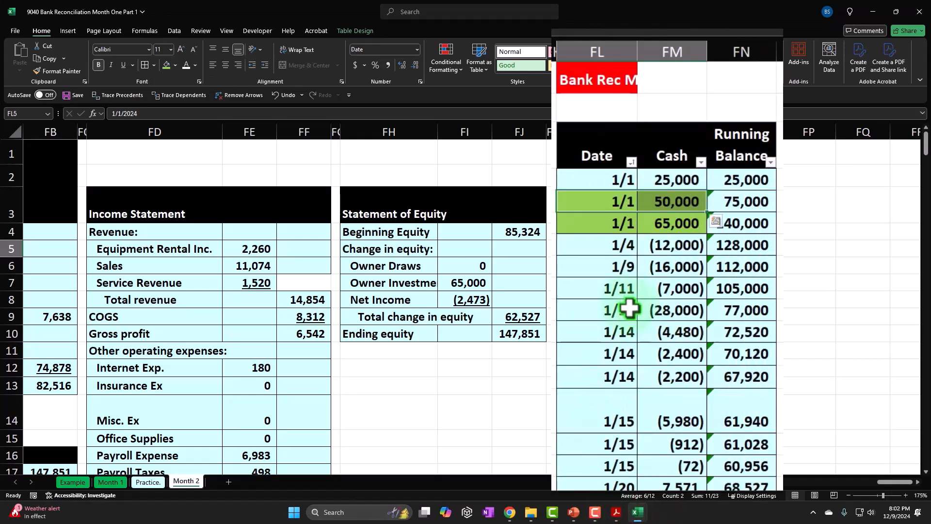
scroll(629, 300, down, 2)
click(618, 358)
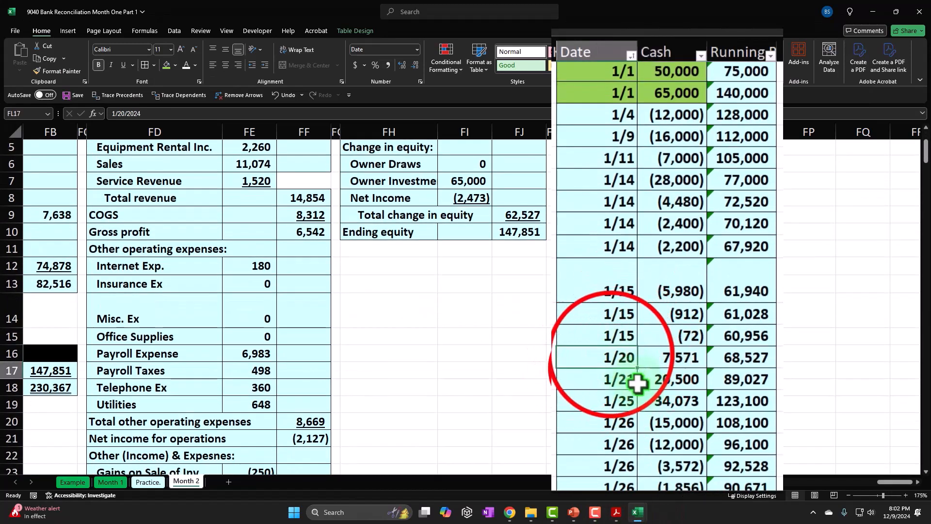
drag(613, 356, 630, 370)
right_click(630, 370)
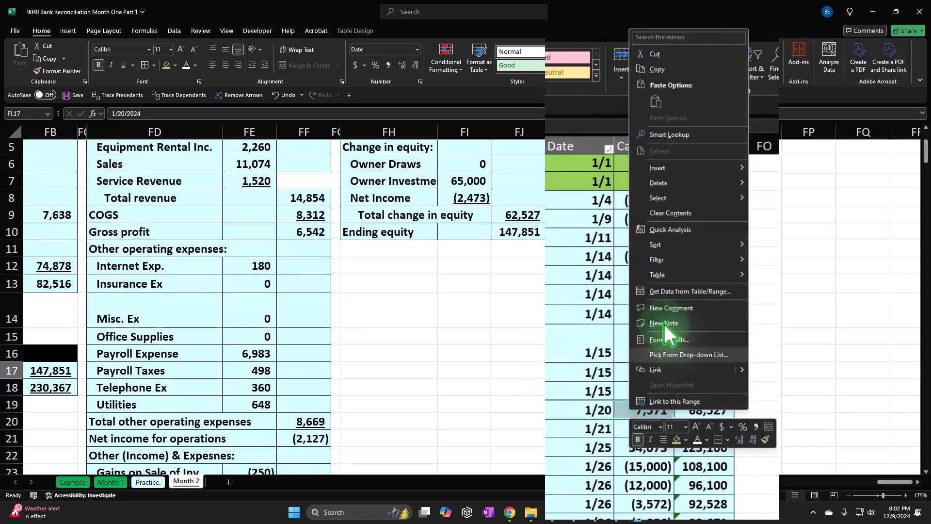
click(676, 446)
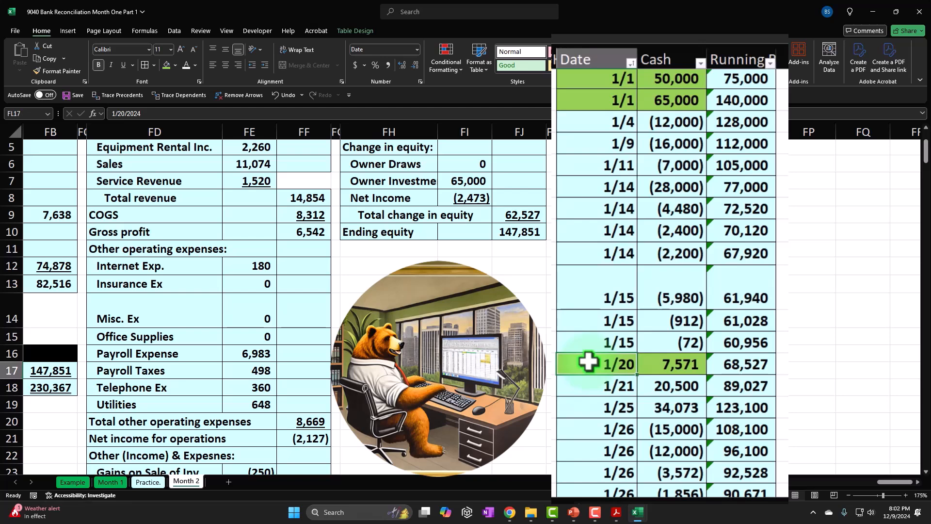
click(599, 366)
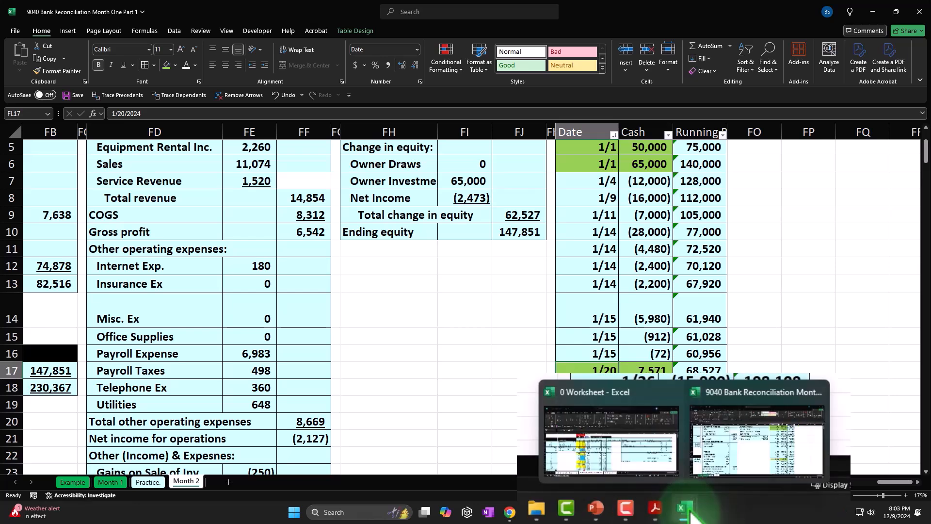
Step: Switch to Bank Stmt Jan.pdf in Acrobat and highlight the 7,570.85 deposit amount dated 1/23
mouse_move(616, 512)
click(617, 465)
click(204, 324)
drag(204, 324, 254, 324)
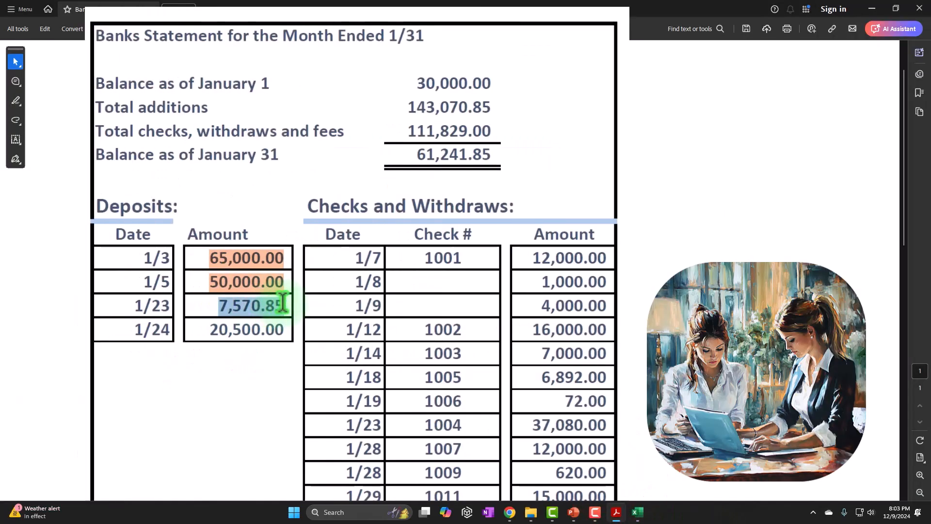
click(313, 324)
Step: Highlight the 20,500.00 deposit amount dated 1/24 in the bank statement
drag(215, 330, 288, 328)
click(227, 330)
drag(212, 329, 286, 329)
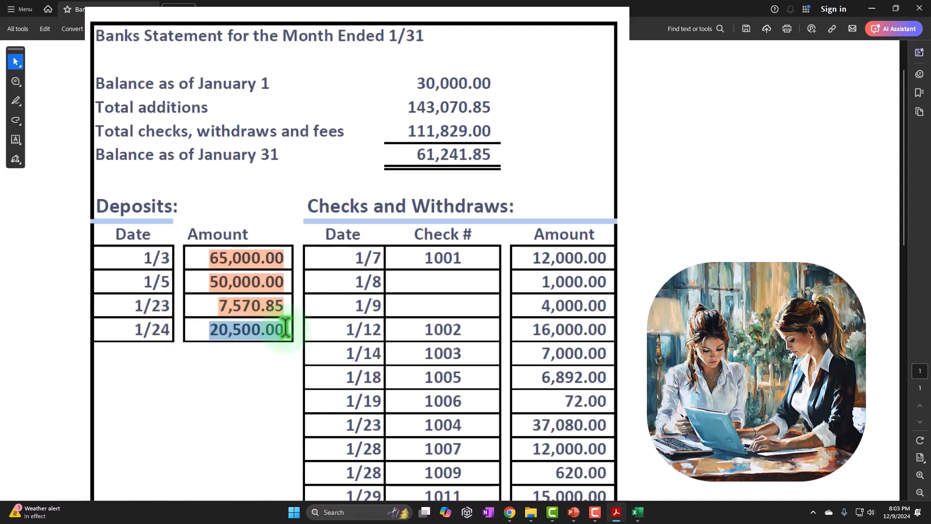
click(313, 356)
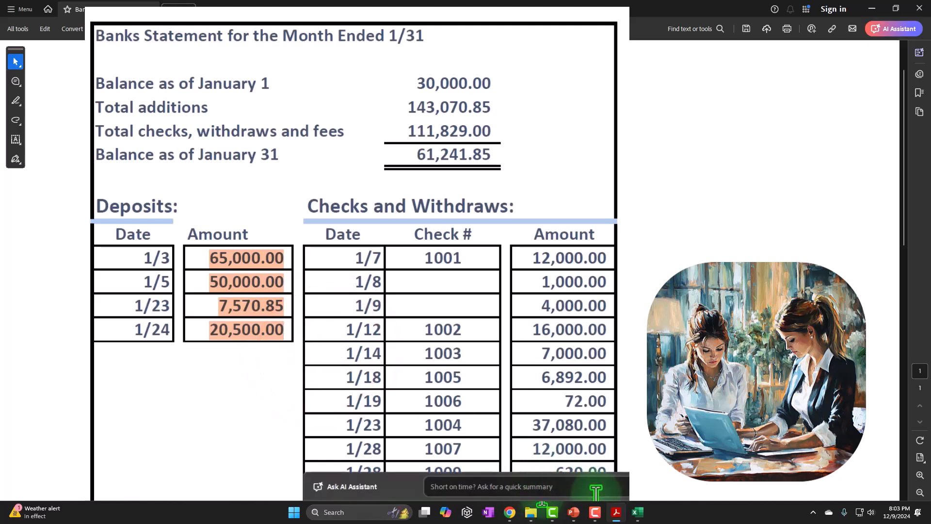
Step: Switch to the reconciliation workbook in Excel and fill the date and cash cells FL18:FM18 of the 20,500 deposit light green
click(635, 514)
click(616, 468)
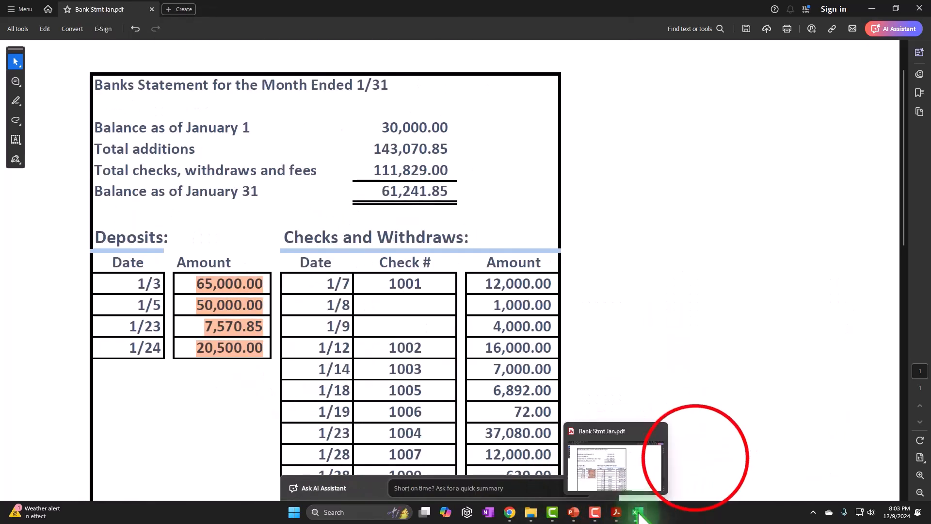
click(694, 461)
scroll(645, 394, down, 1)
drag(604, 316, 671, 317)
right_click(677, 316)
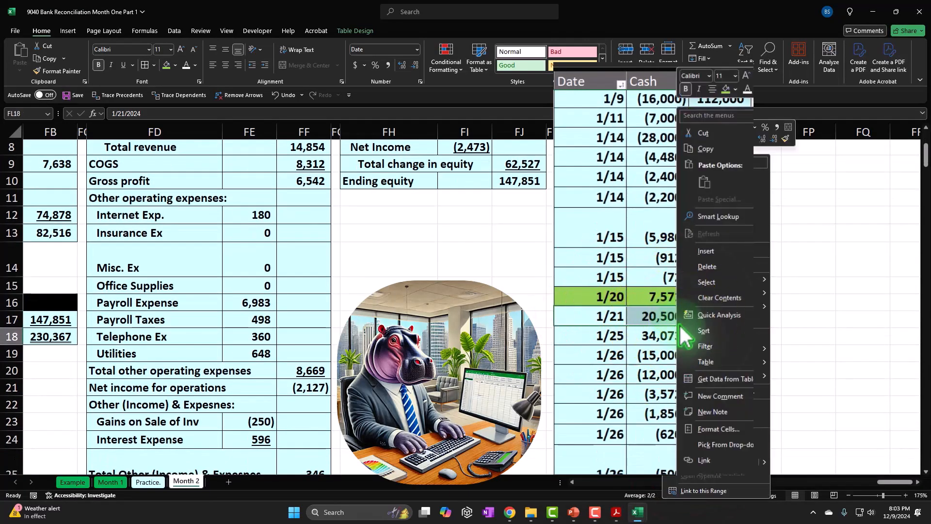
click(726, 88)
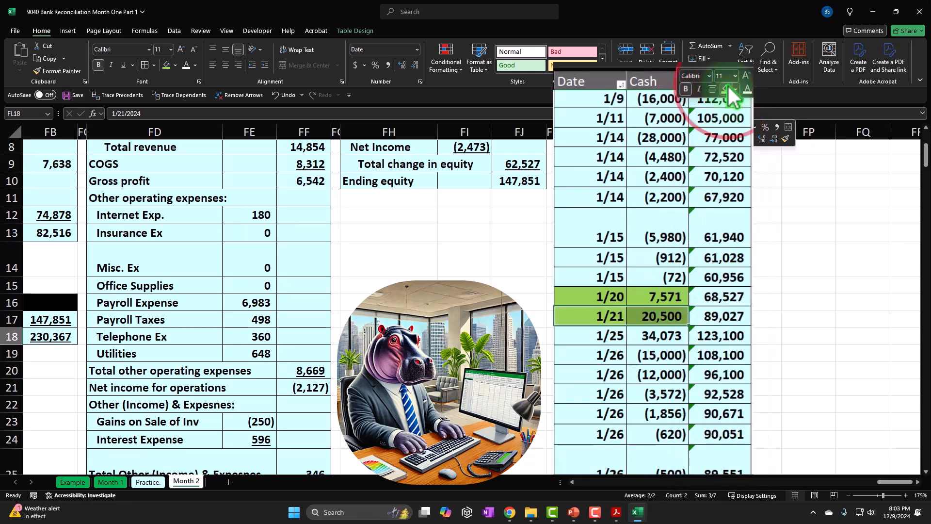
click(601, 317)
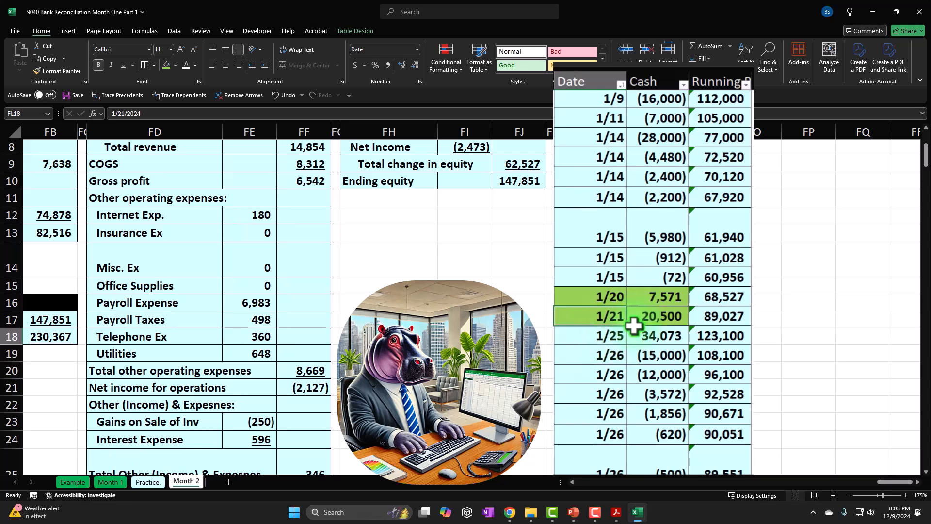
Step: Locate check 1001 for 12,000.00 in the Acrobat bank statement and fill the matching cells FL7:FM7 yellow in the Excel reconciliation workbook
scroll(631, 326, up, 2)
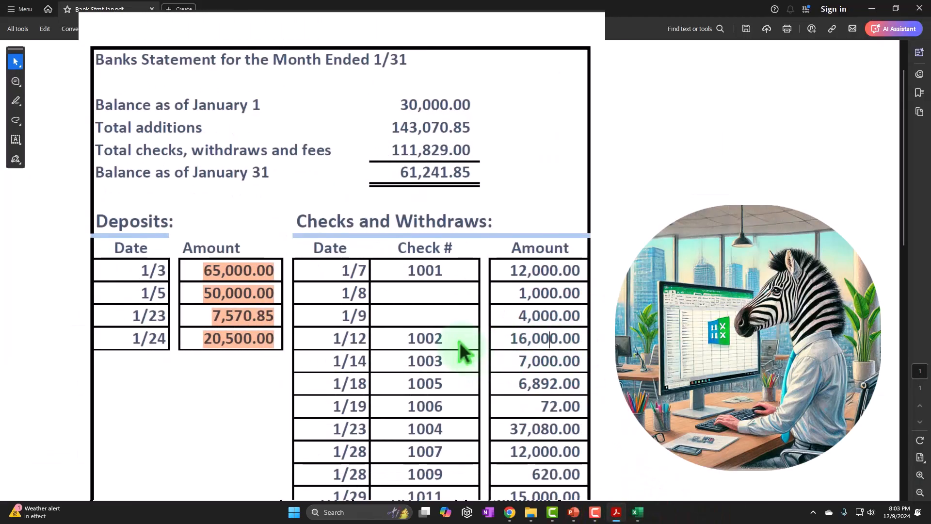
scroll(459, 342, down, 1)
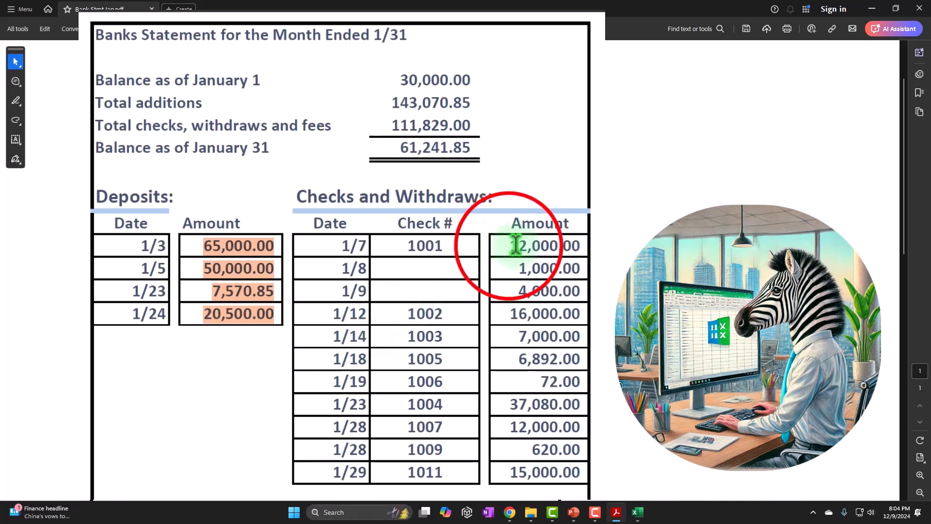
drag(484, 261, 554, 260)
click(637, 512)
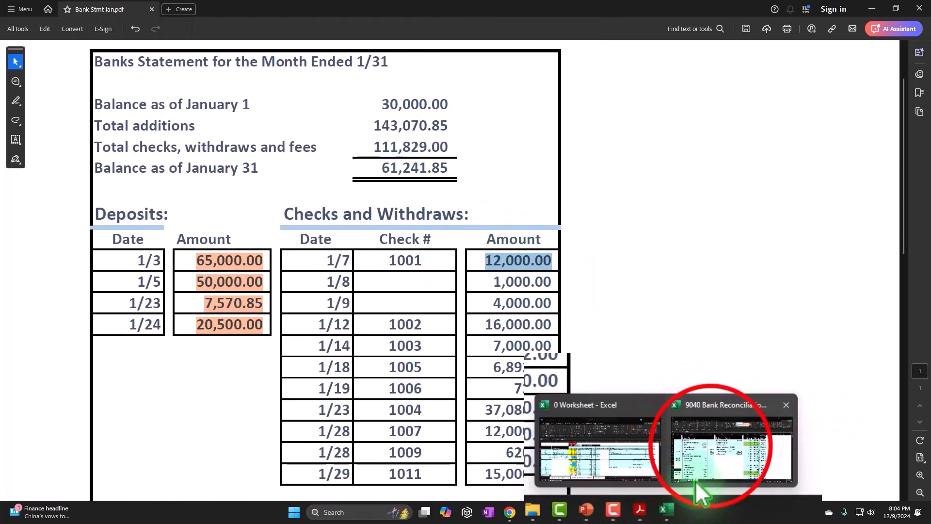
click(706, 447)
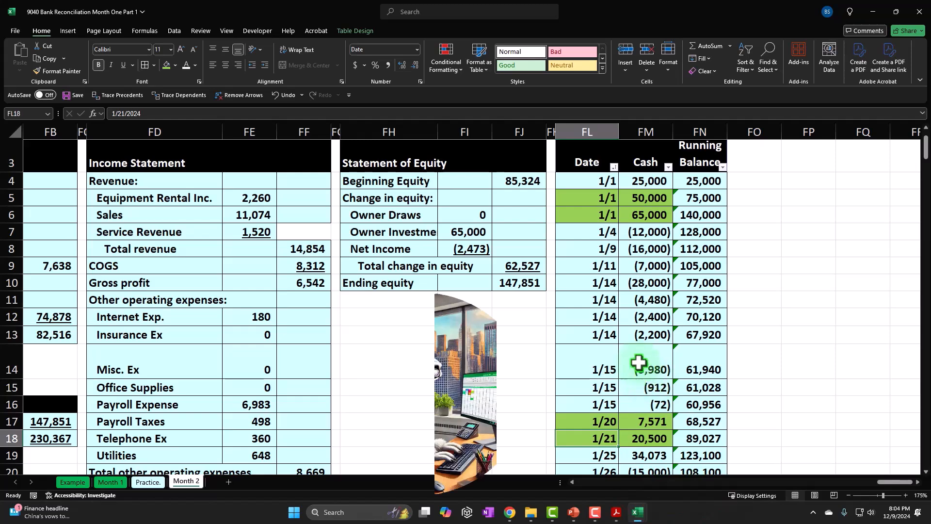
drag(604, 231, 625, 232)
right_click(638, 186)
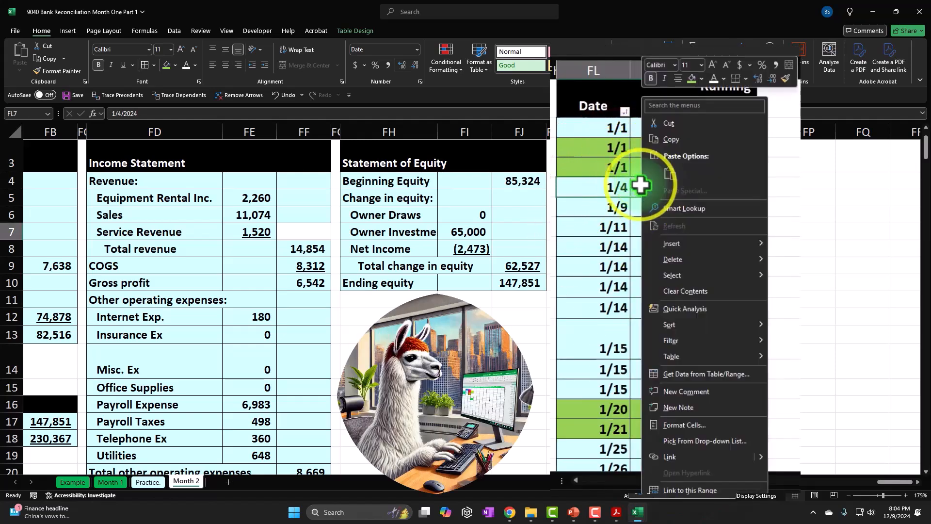
click(702, 78)
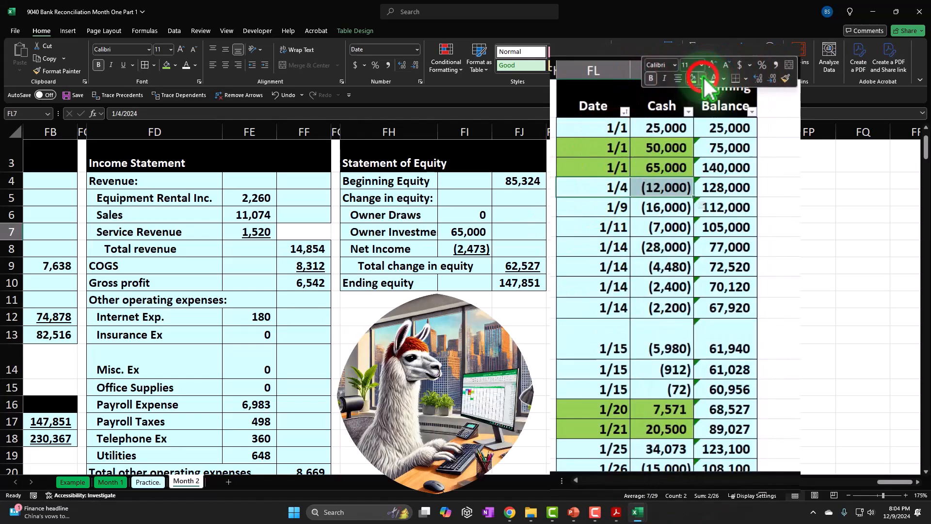
click(718, 210)
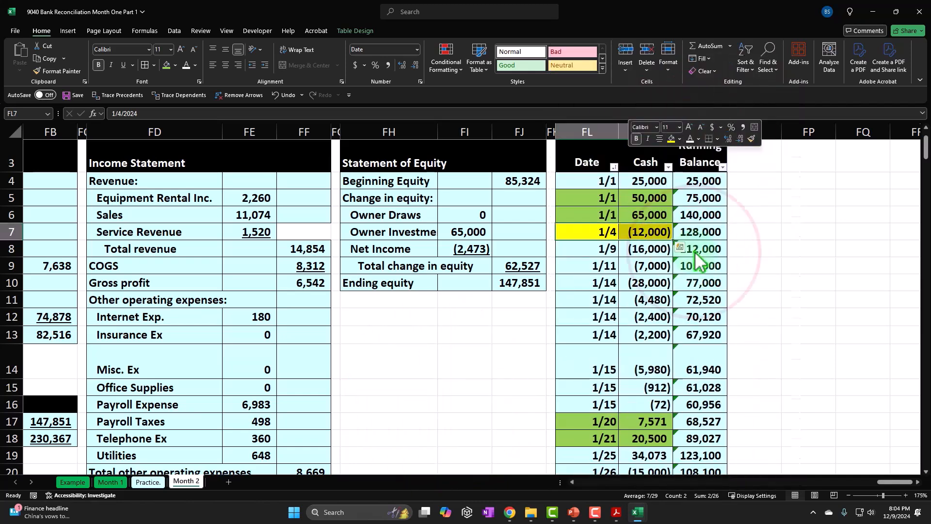
Step: Switch to Bank Stmt Jan.pdf in Acrobat and highlight the 12,000.00 amount of check 1001 dated 1/7
mouse_move(617, 515)
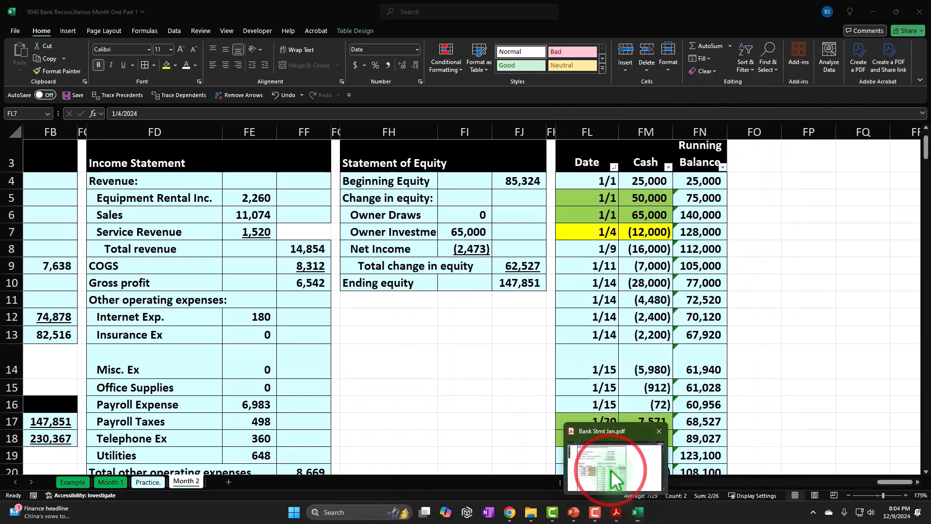
click(610, 469)
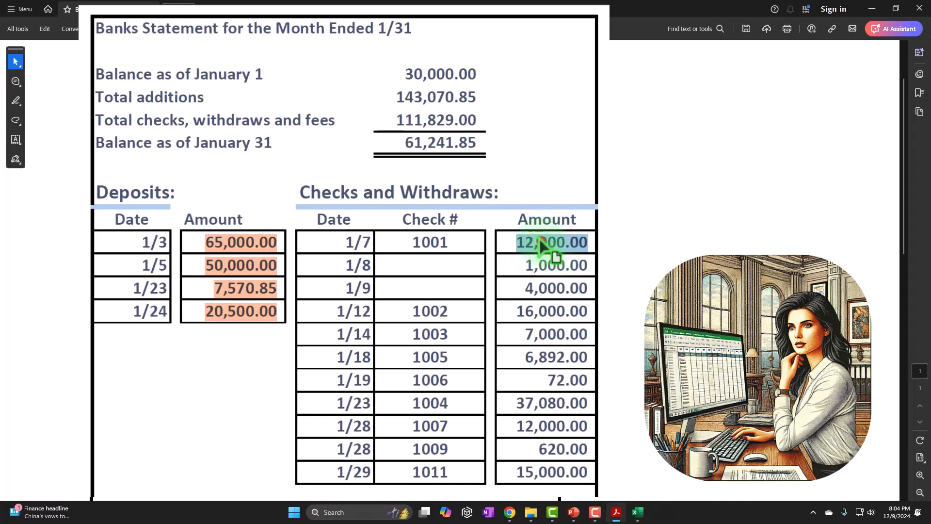
click(542, 241)
drag(518, 241, 619, 241)
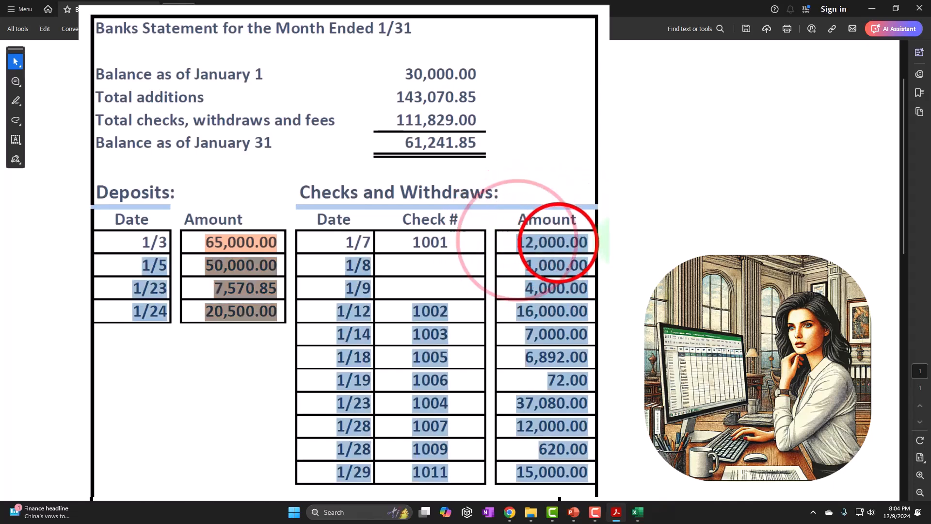
click(558, 243)
drag(517, 242, 588, 241)
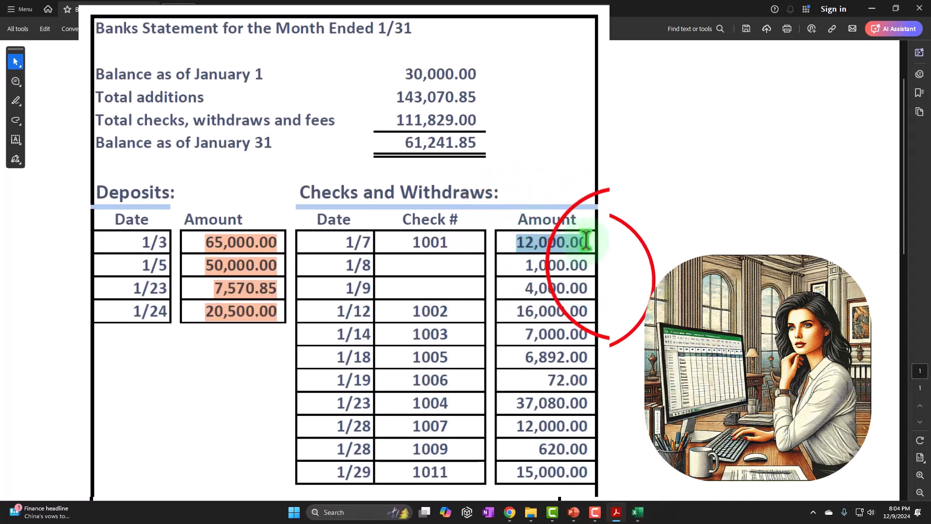
click(603, 278)
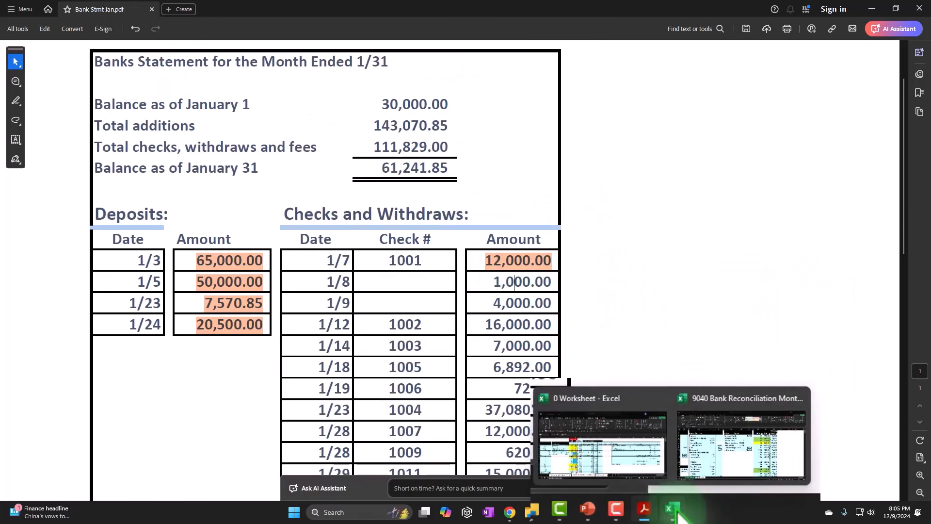
Step: Compare the Excel cash table with the Acrobat bank statement and fill the date and cash cells FL8:FM8 of the 16,000 payment yellow
click(740, 453)
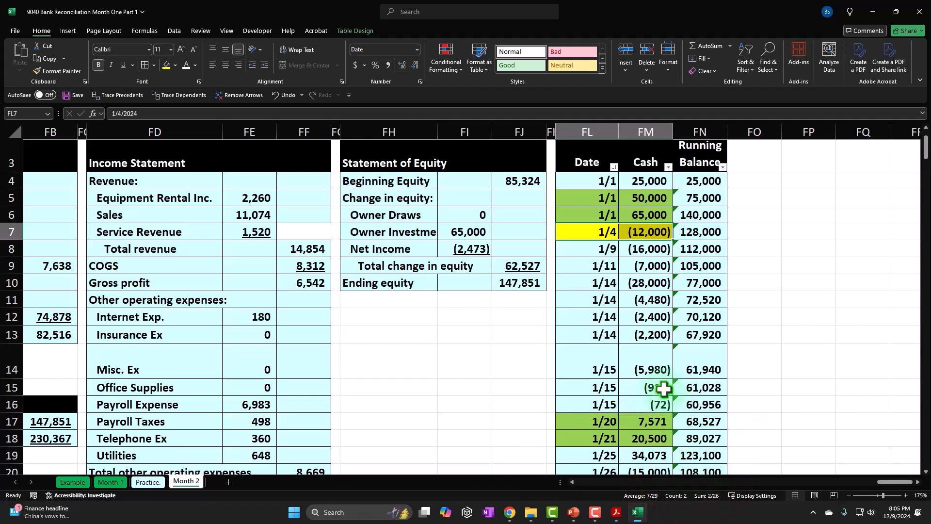
scroll(691, 397, down, 4)
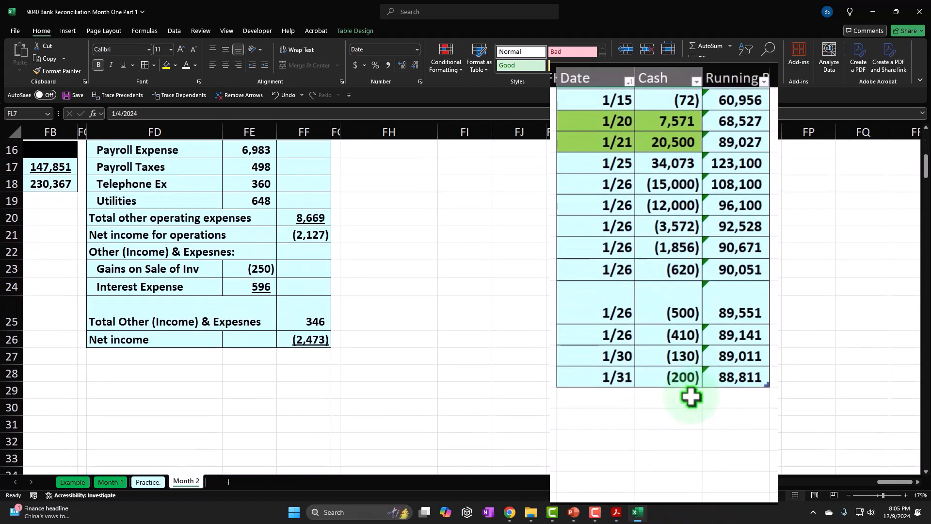
scroll(691, 397, up, 4)
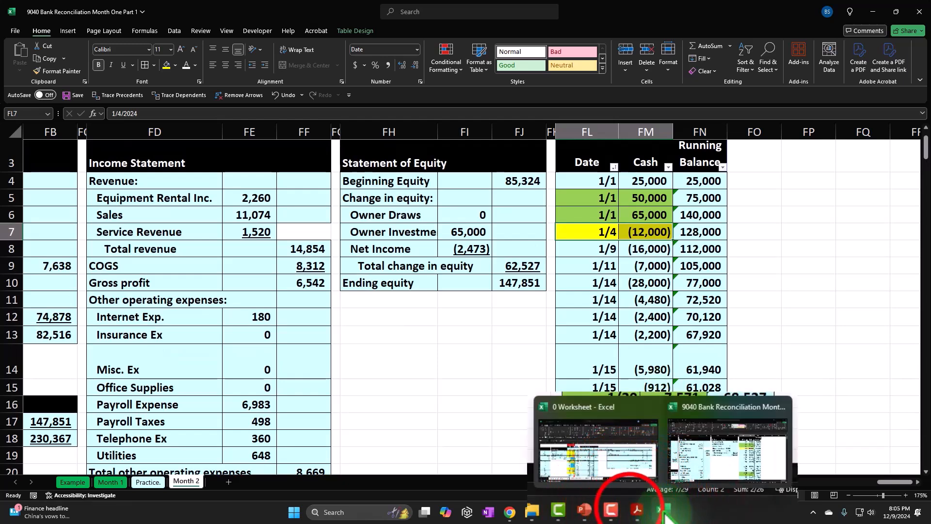
click(637, 511)
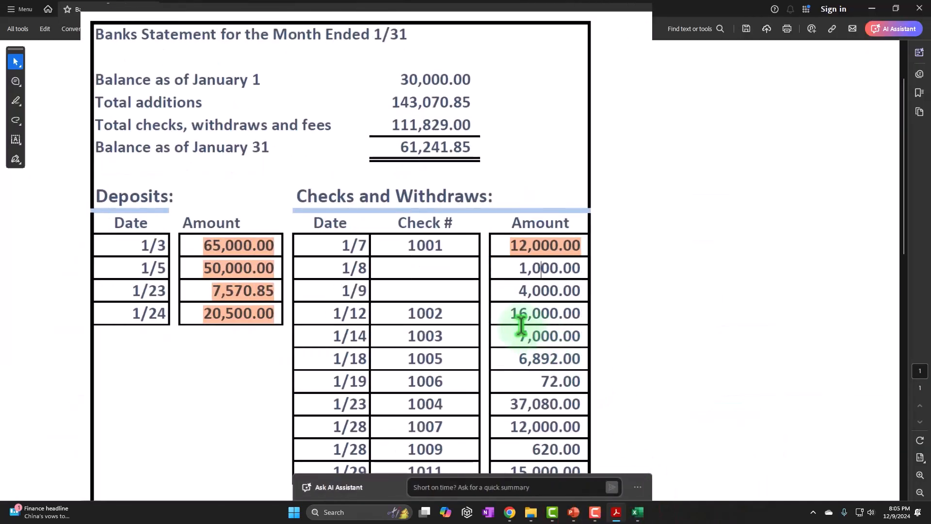
mouse_move(634, 518)
click(692, 461)
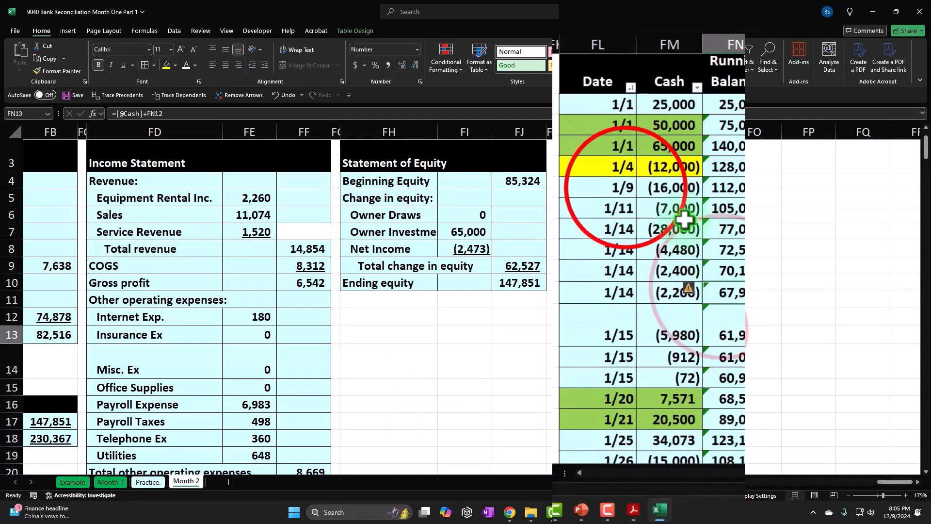
right_click(675, 187)
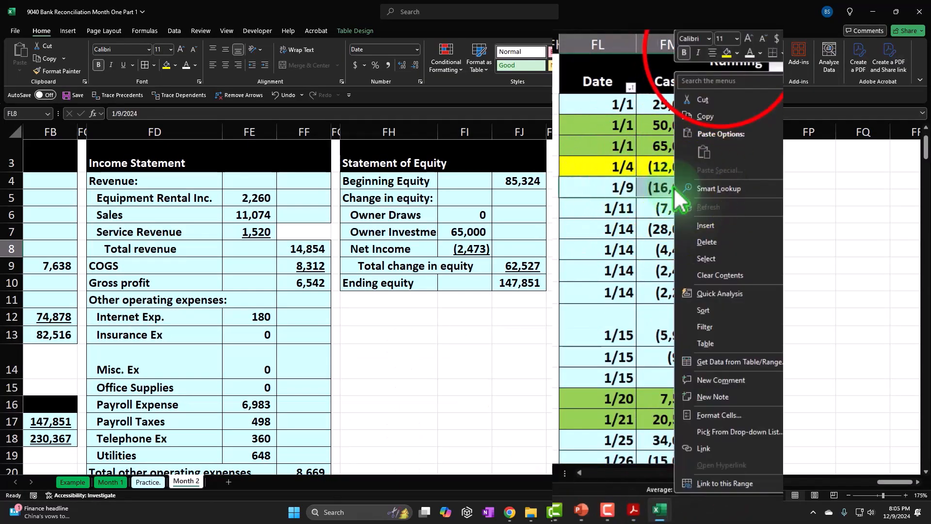
click(726, 53)
Step: Switch to the bank statement in Acrobat and highlight the 16,000.00 amount of check 1002 dated 1/12
click(620, 511)
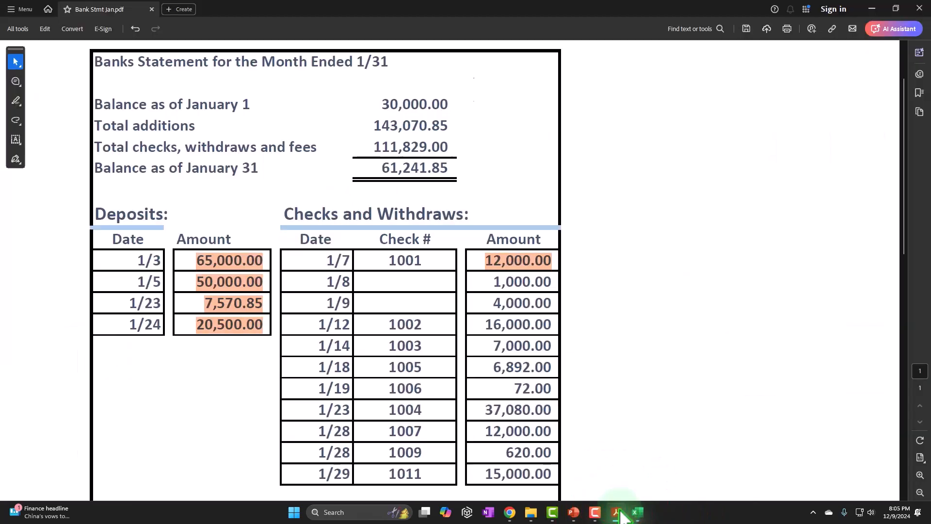
drag(485, 322, 546, 321)
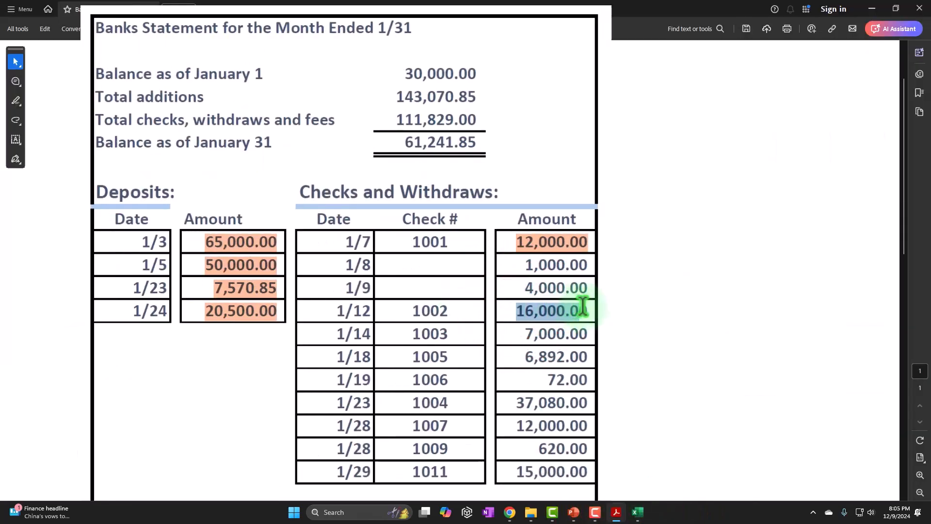
click(604, 344)
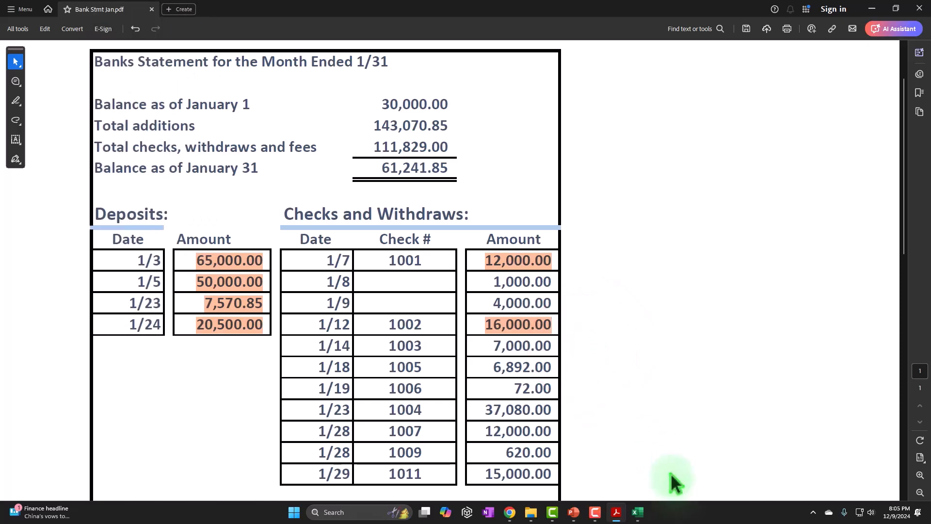
Step: Switch to the Excel reconciliation workbook and fill the date and cash cells FL9:FM9 of the 7,000 payment yellow
mouse_move(637, 512)
click(722, 445)
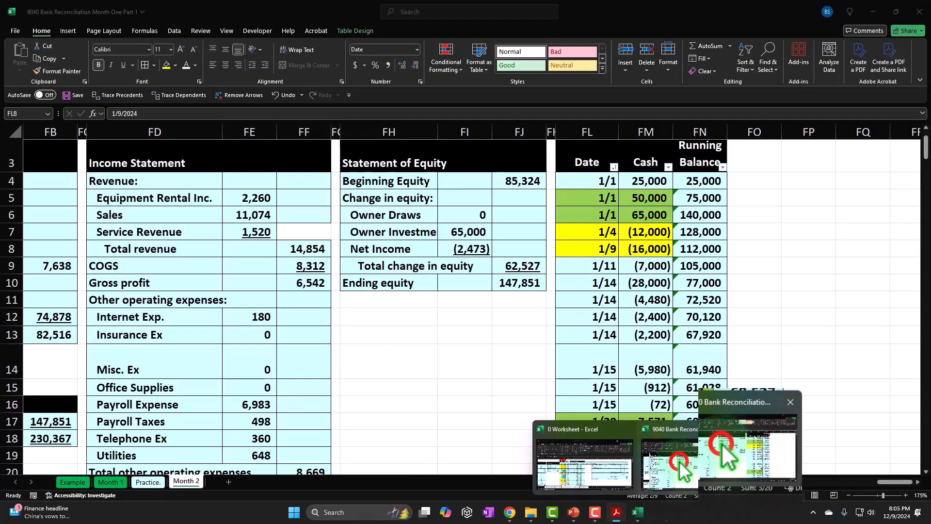
drag(603, 266, 647, 265)
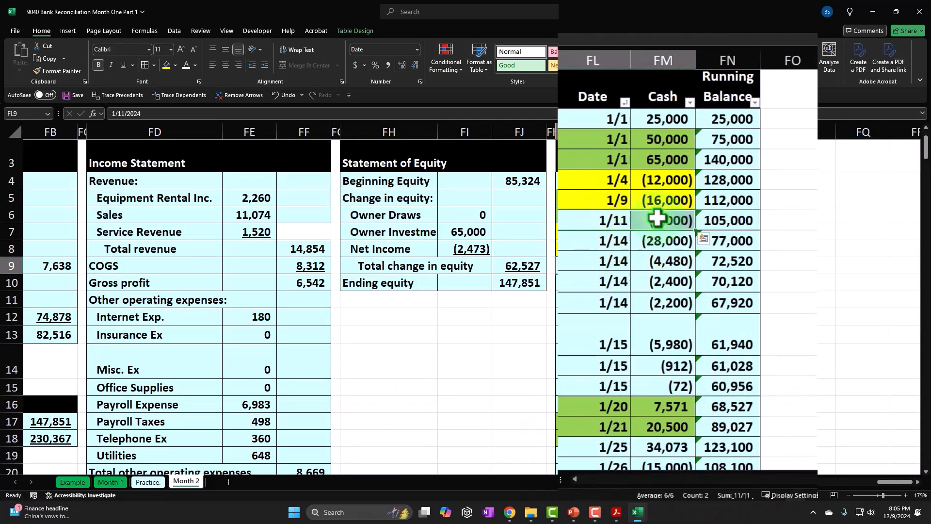
right_click(657, 219)
click(709, 69)
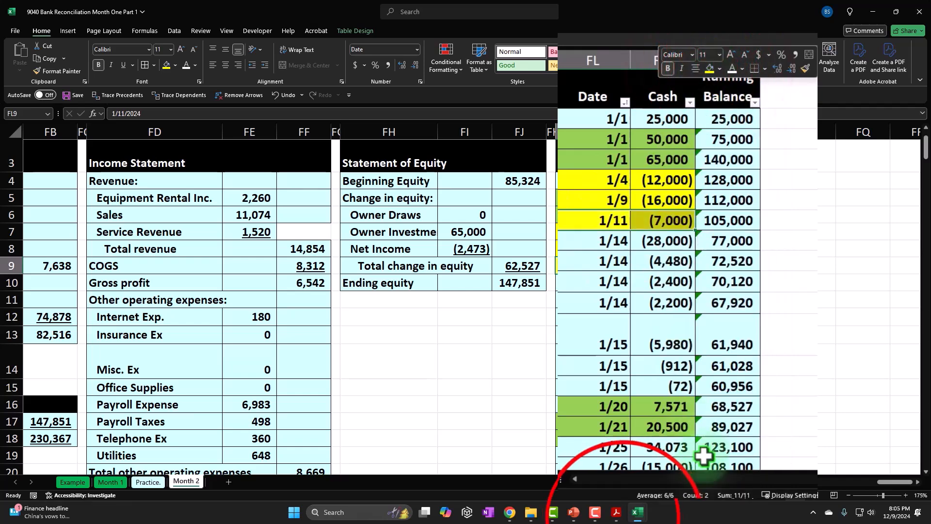
Step: Switch to the bank statement in Acrobat and highlight the 7,000.00 amount of check 1003 dated 1/14
click(616, 512)
drag(521, 331, 585, 331)
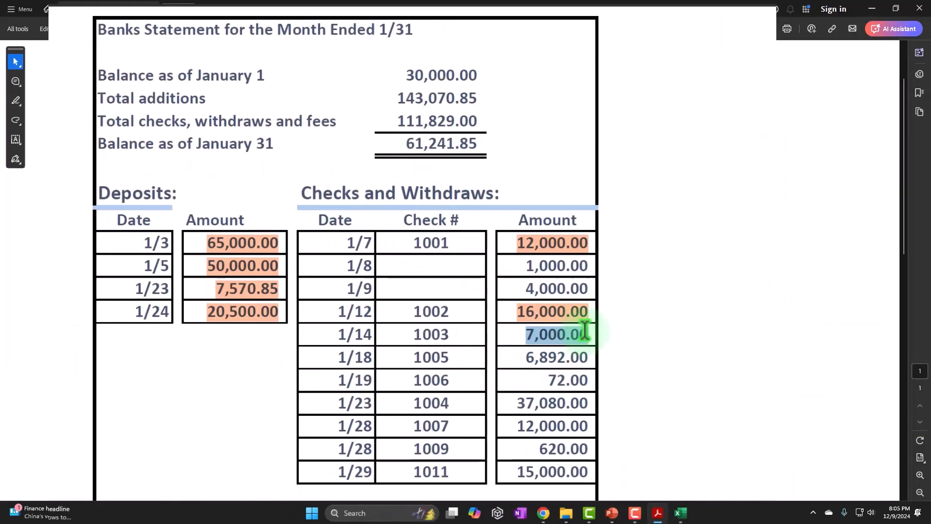
click(618, 356)
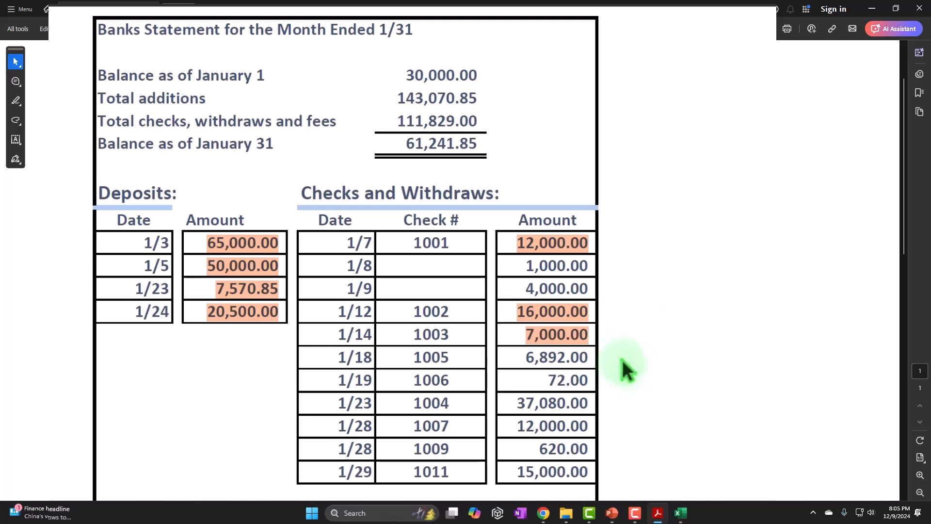
Step: Locate the 5,980 and 912 payments dated 1/15 in the Excel cash table and fill their cash cells FM14:FM15 orange
mouse_move(681, 513)
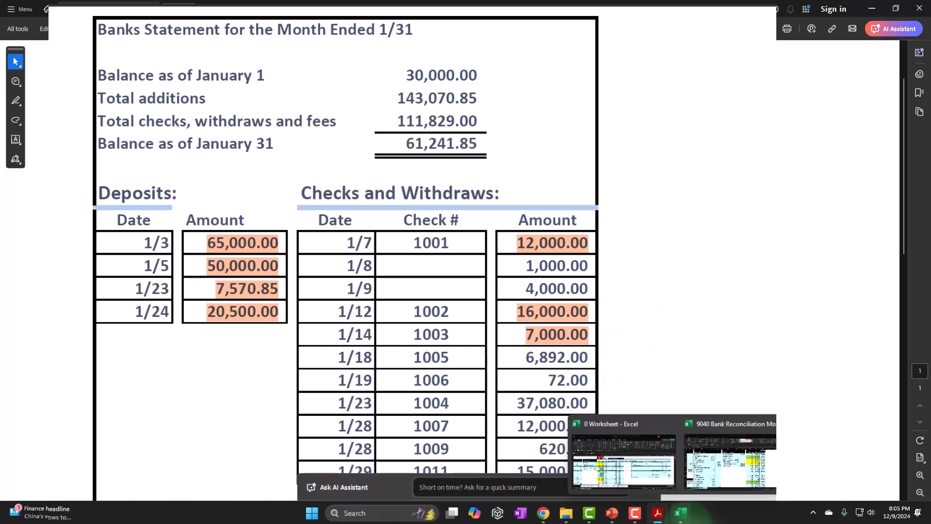
click(708, 439)
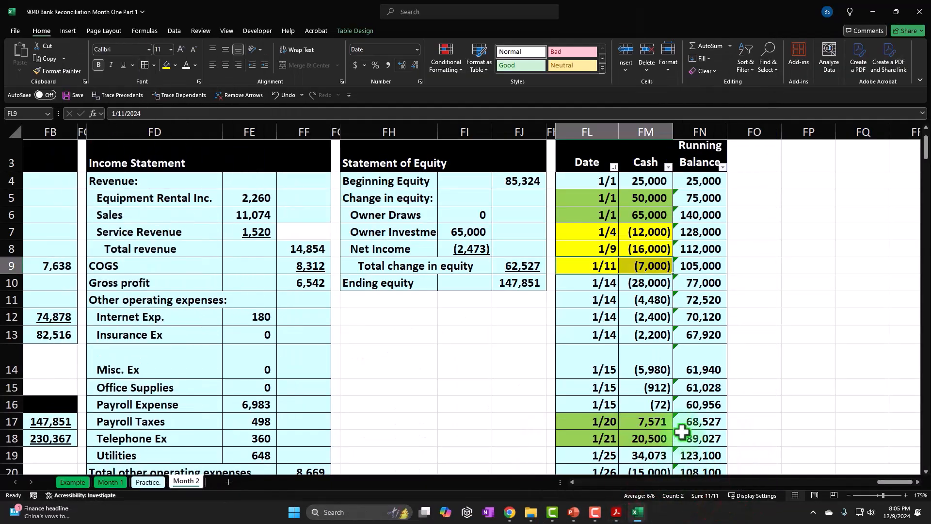
scroll(684, 439, down, 2)
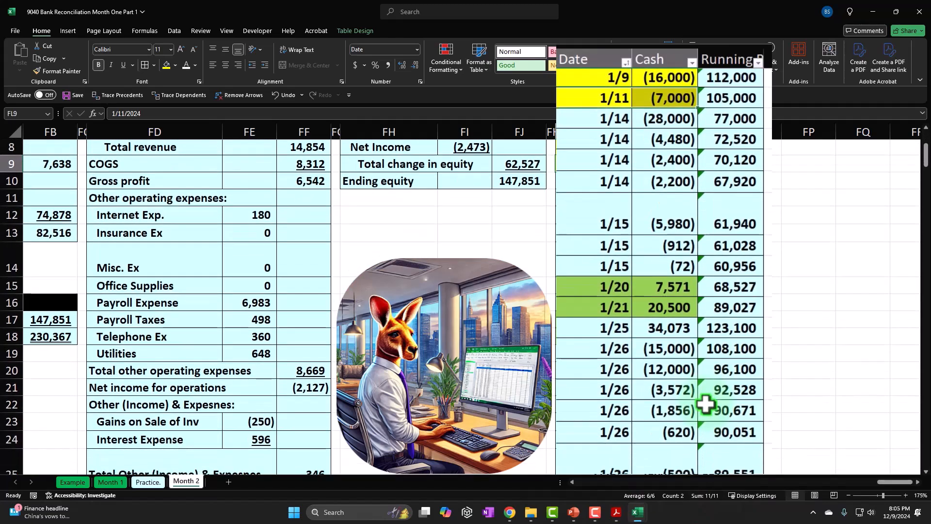
scroll(706, 403, down, 2)
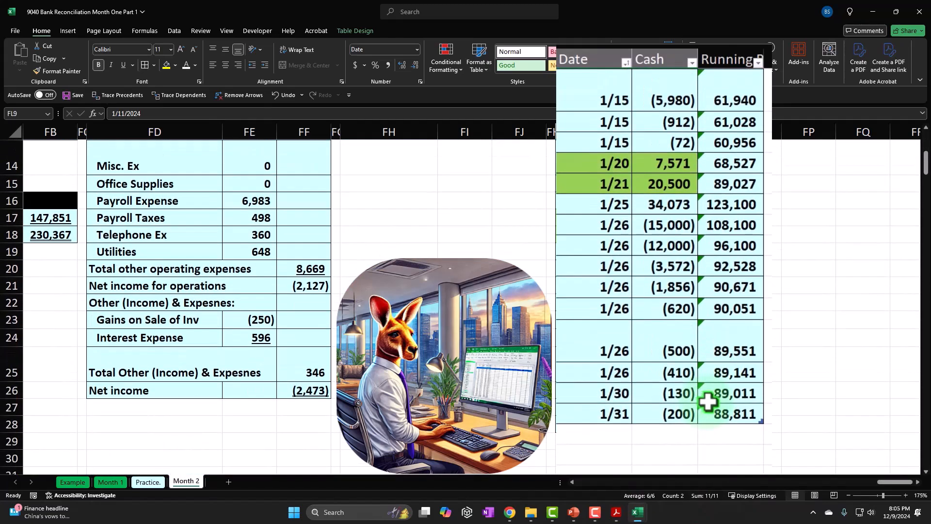
scroll(709, 402, up, 4)
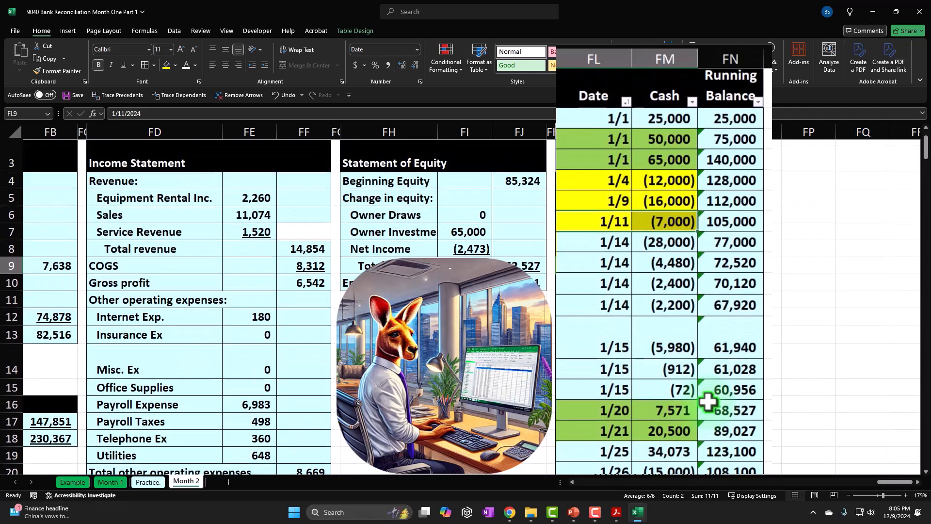
drag(663, 346, 666, 368)
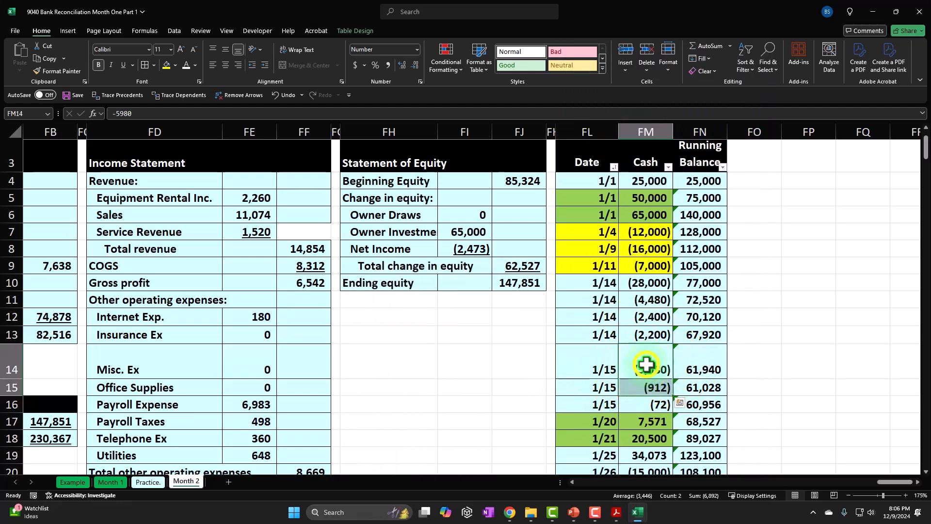
right_click(647, 364)
click(727, 376)
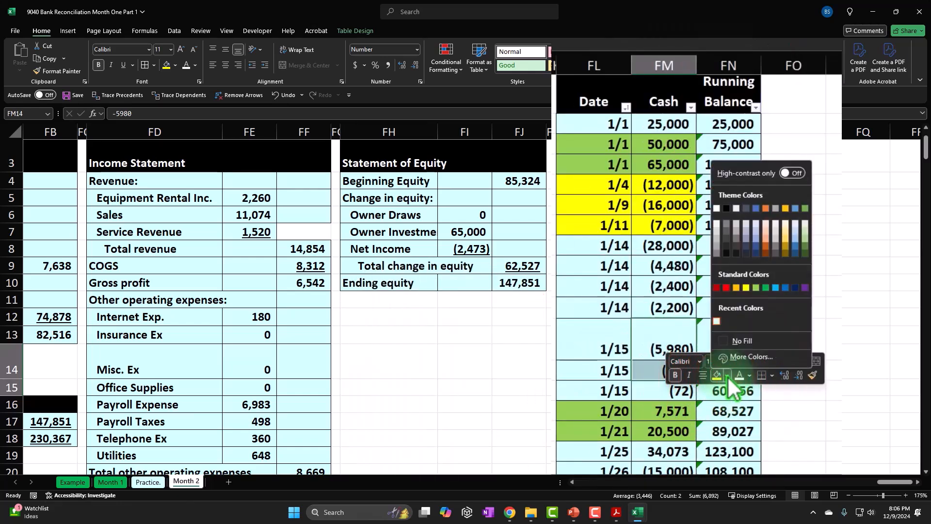
click(737, 287)
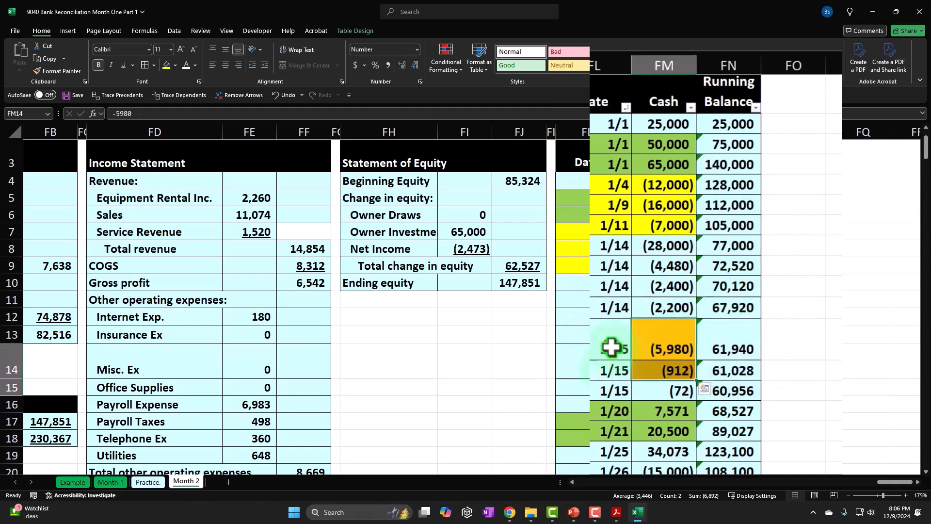
Step: Fill the matching 1/15 date cells FL14:FL15 with the same orange
click(605, 371)
right_click(605, 370)
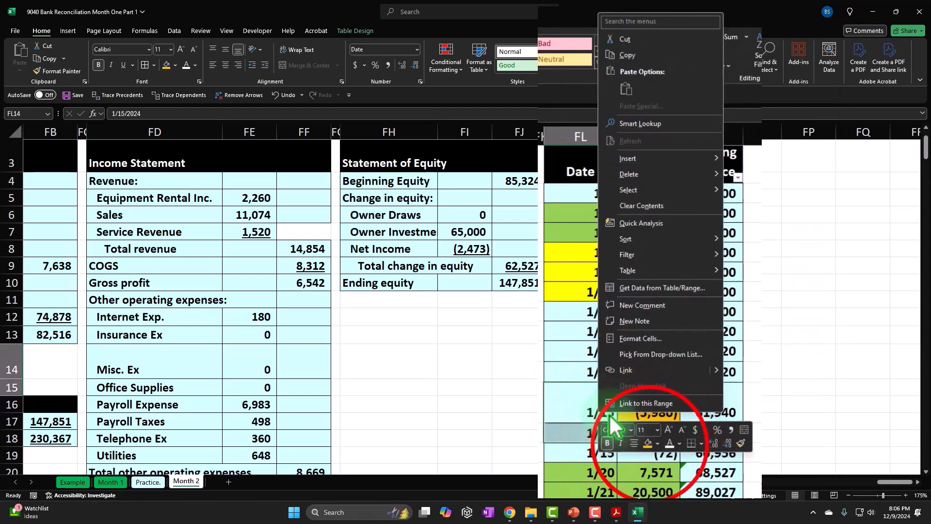
click(649, 443)
click(507, 359)
Step: Switch to the bank statement in Acrobat and highlight the 6,892.00 amount of check 1005 dated 1/18
mouse_move(617, 512)
click(658, 455)
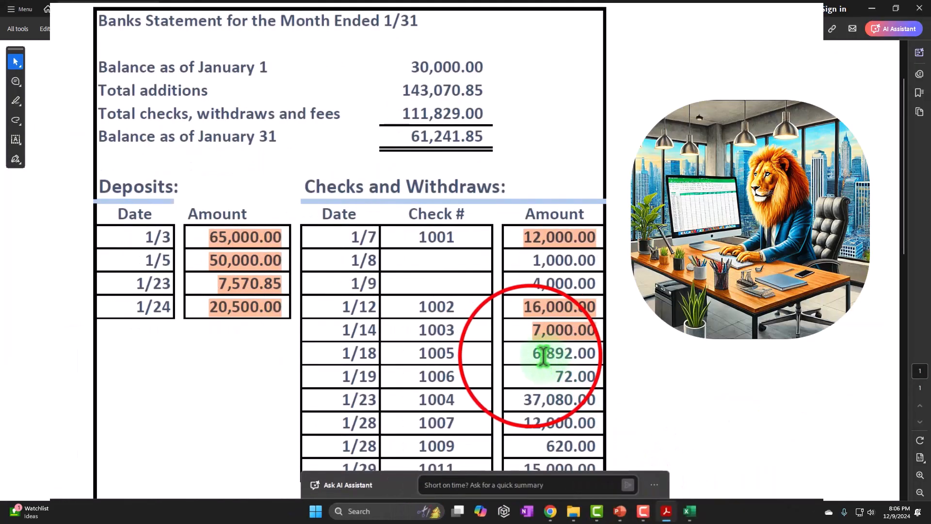
drag(529, 353, 589, 354)
click(626, 377)
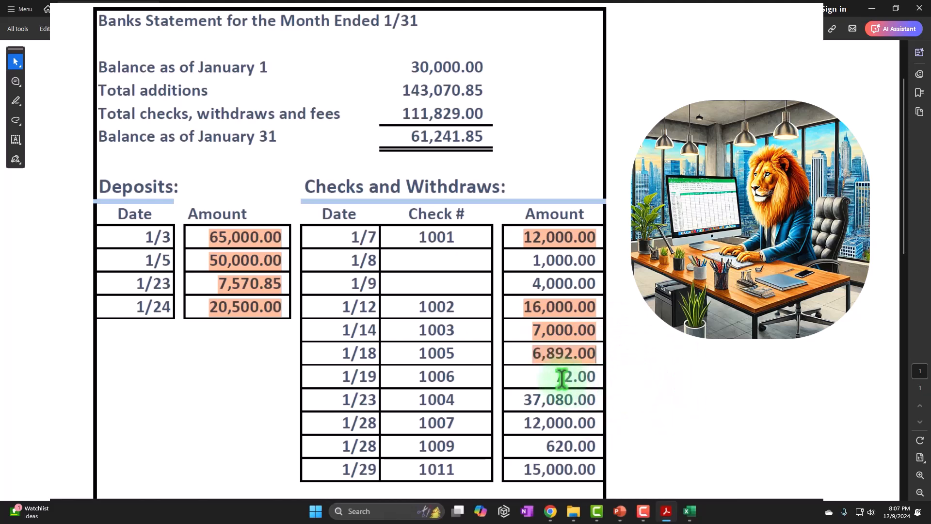
Step: Switch back to the Excel reconciliation workbook and fill the date and cash cells FL16:FM16 of the 72 payment yellow
mouse_move(668, 514)
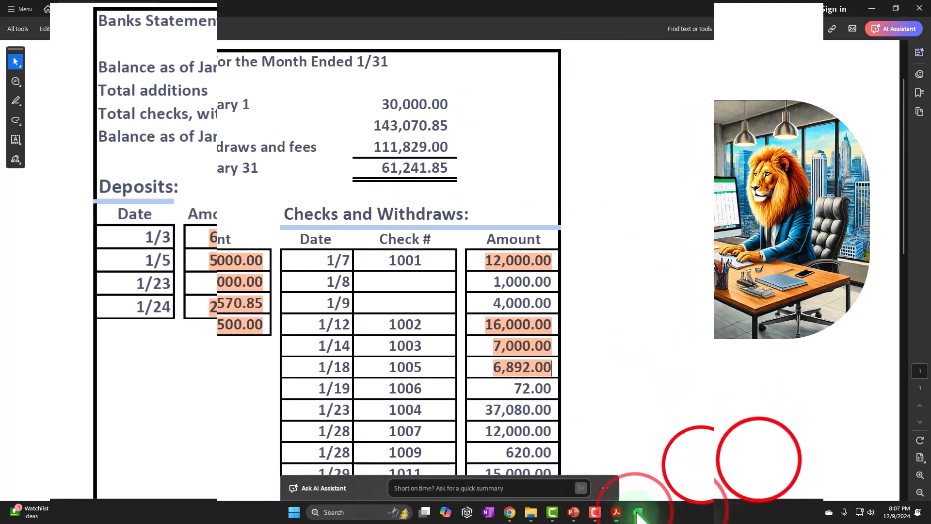
click(701, 464)
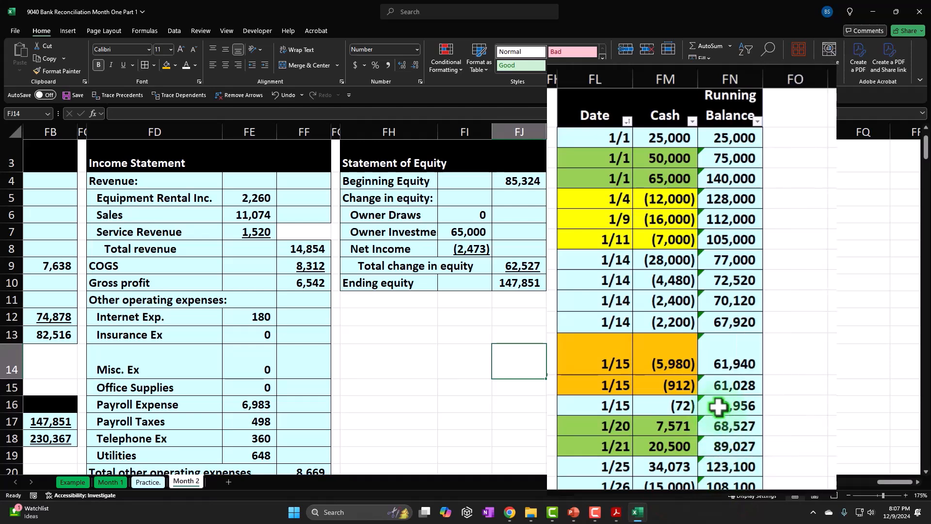
scroll(717, 405, down, 3)
drag(606, 339, 674, 344)
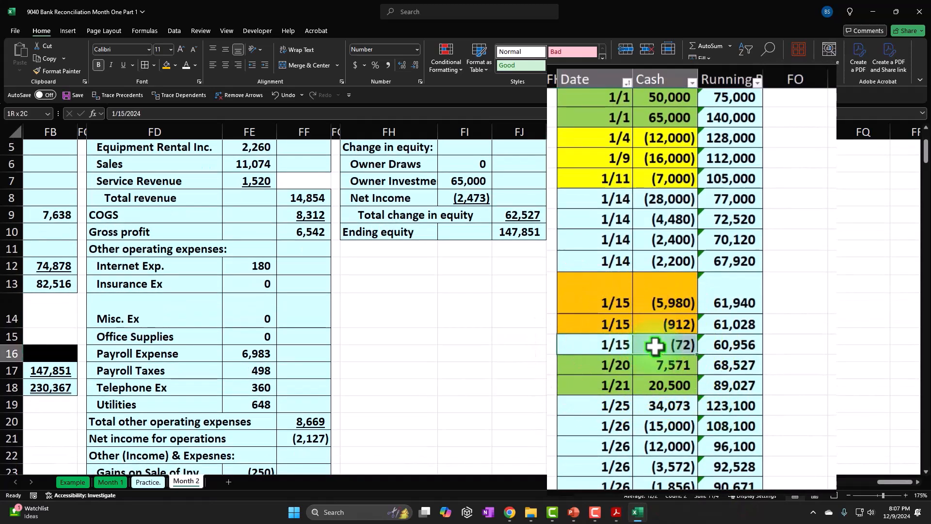
right_click(674, 344)
click(717, 380)
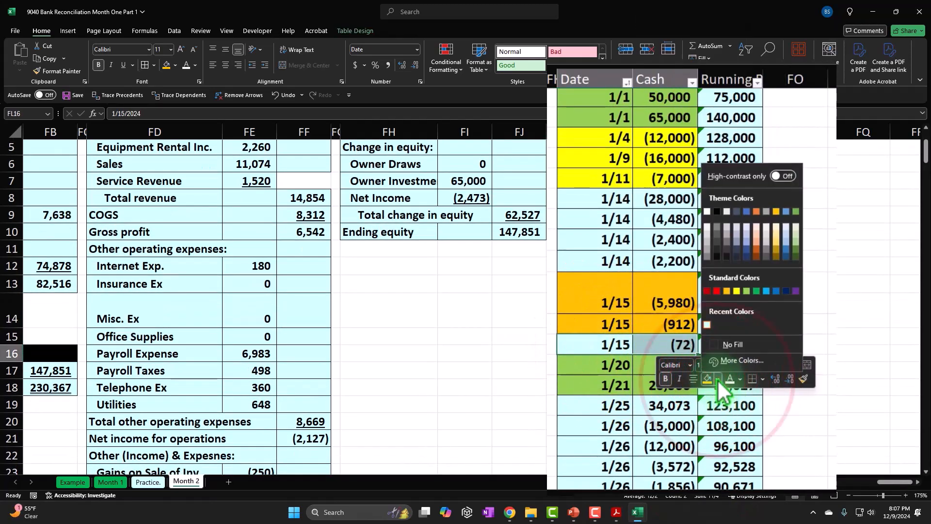
click(706, 308)
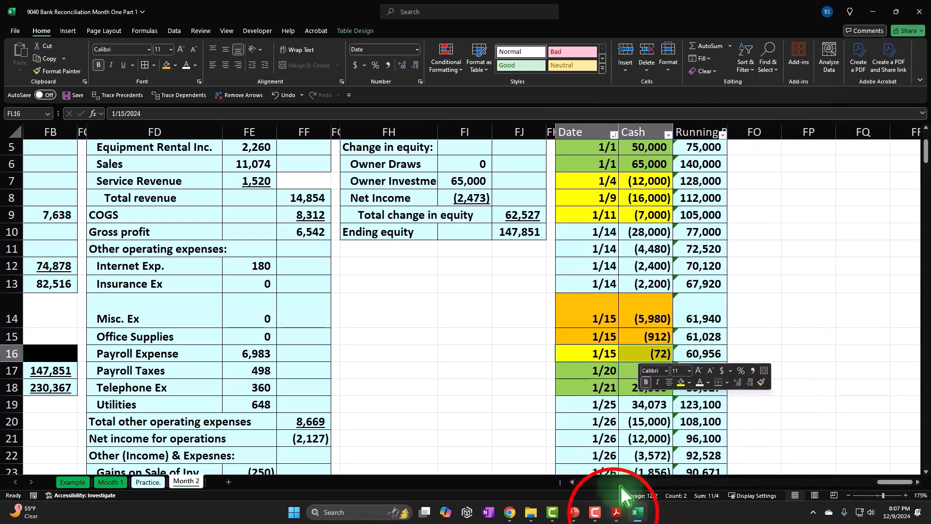
Step: Switch to the bank statement in Acrobat and highlight the 72.00 amount of check 1006 dated 1/19
click(616, 512)
drag(582, 361, 640, 368)
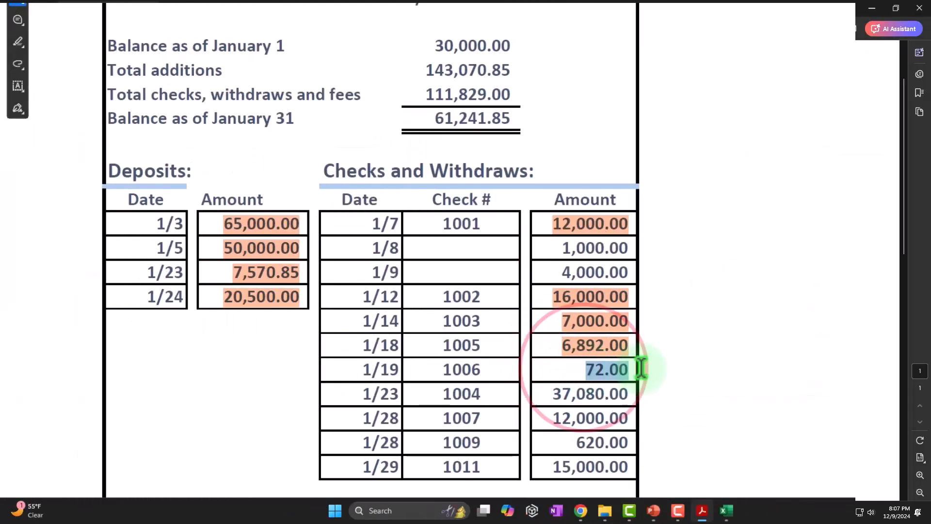
click(676, 388)
Step: Search the Excel cash table for check 1004's 37,080.00 and select the four 1/14 payments in FM10:FM13 to check their sum
scroll(677, 388, down, 1)
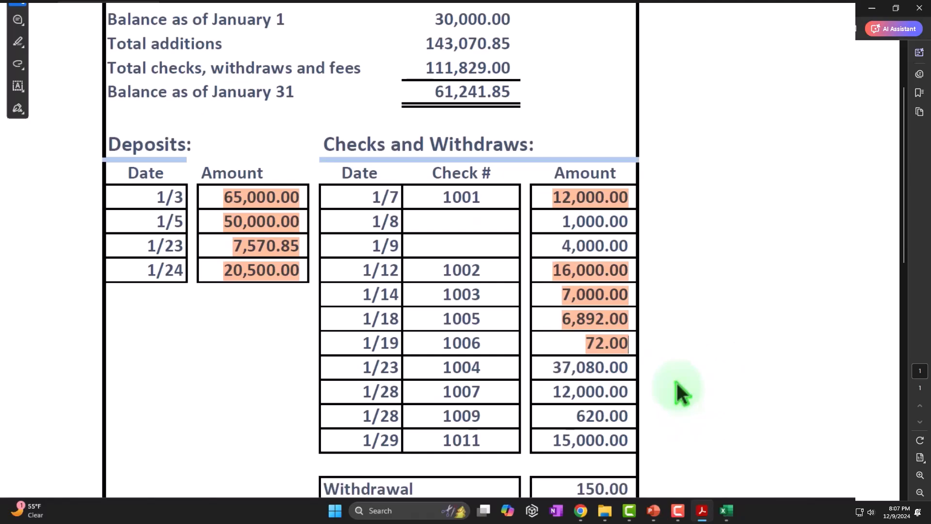
click(726, 510)
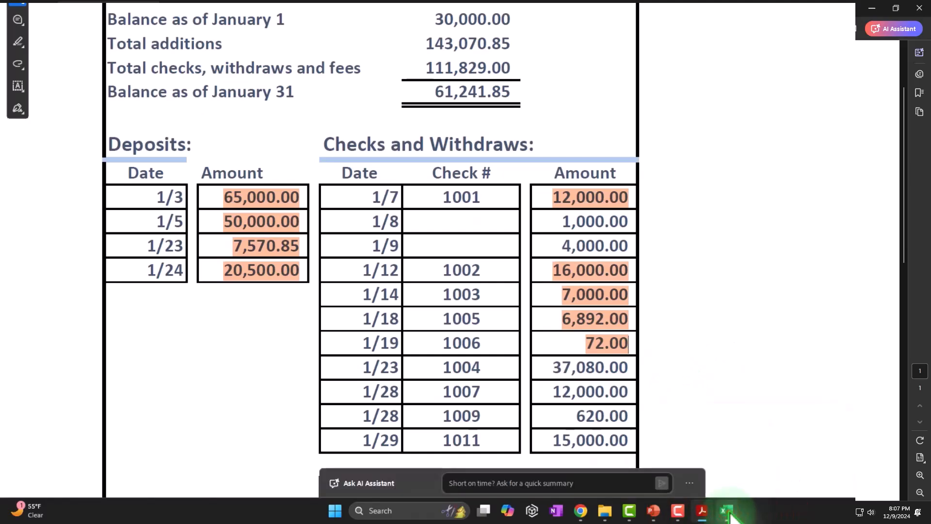
click(754, 471)
scroll(680, 376, down, 2)
scroll(680, 378, down, 1)
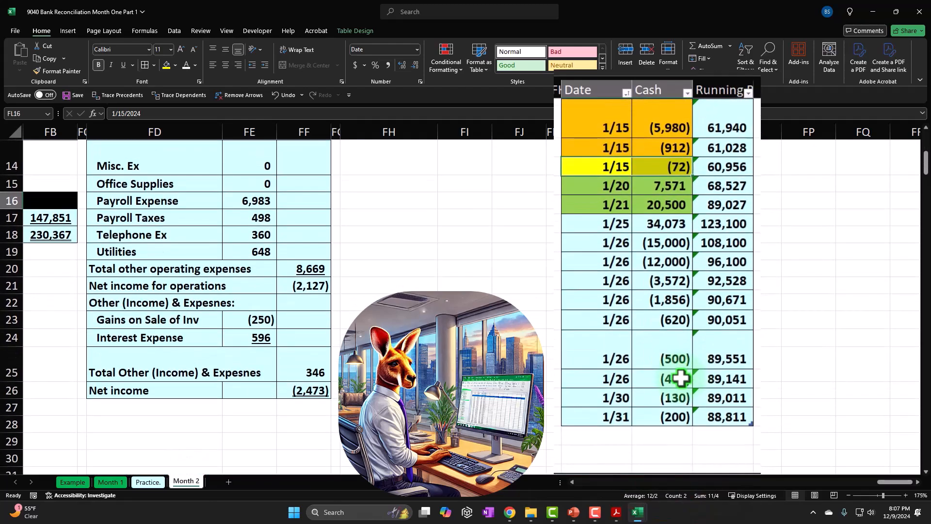
scroll(681, 378, up, 4)
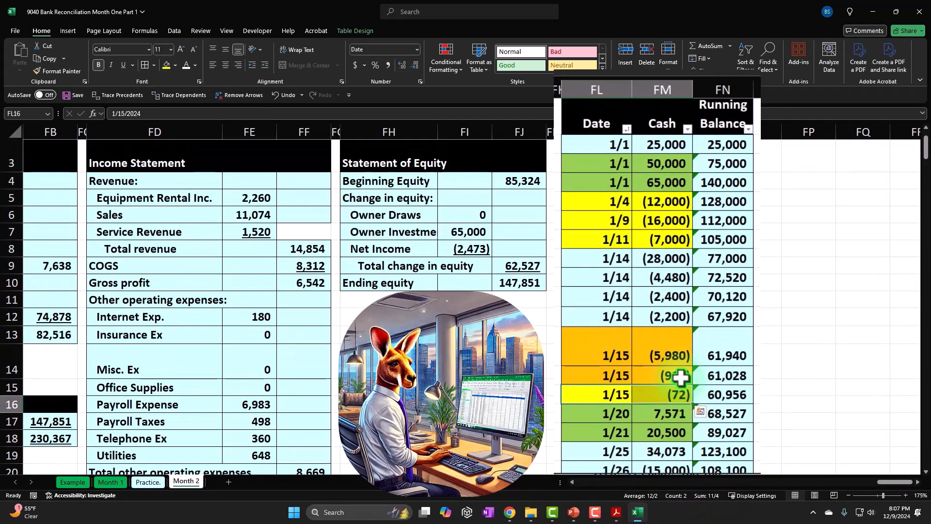
drag(674, 258, 673, 317)
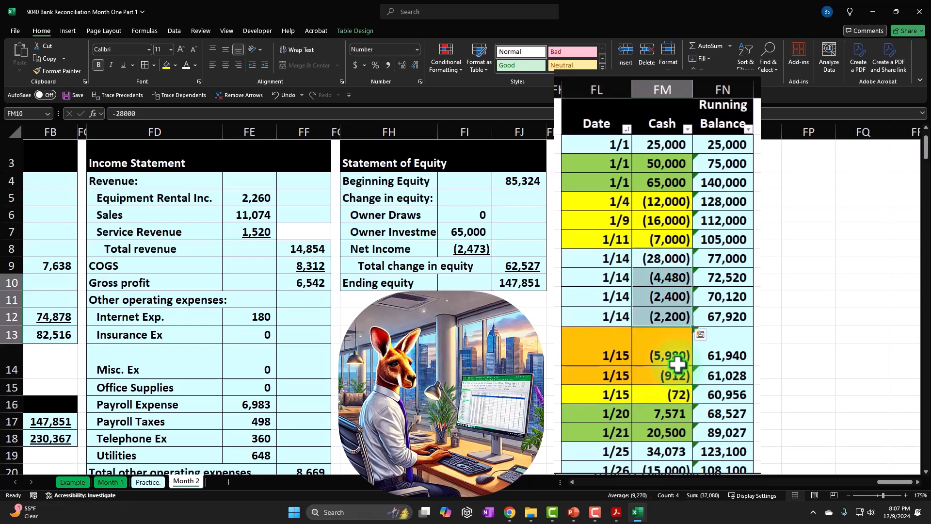
drag(669, 259, 670, 313)
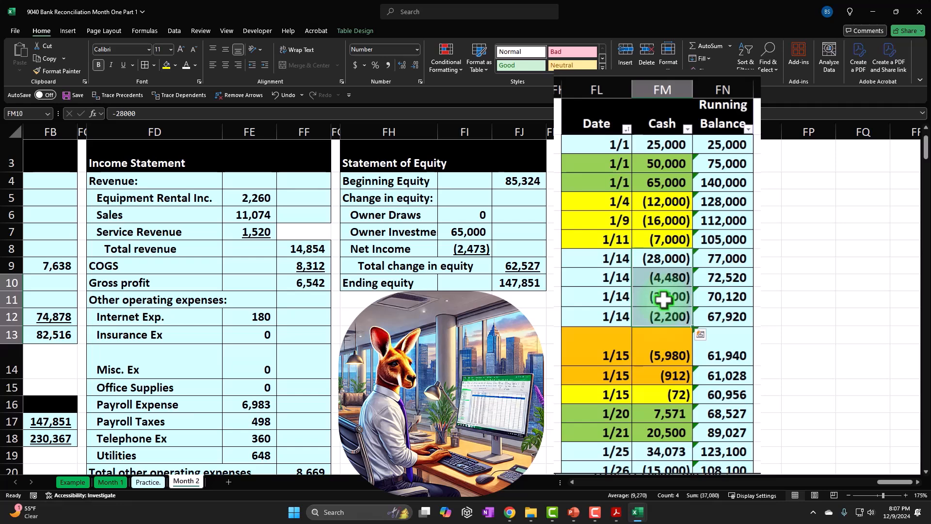
Step: Fill the date and cash cells FL10:FM13 of the four grouped 1/14 payments orange
drag(607, 260, 651, 333)
right_click(650, 324)
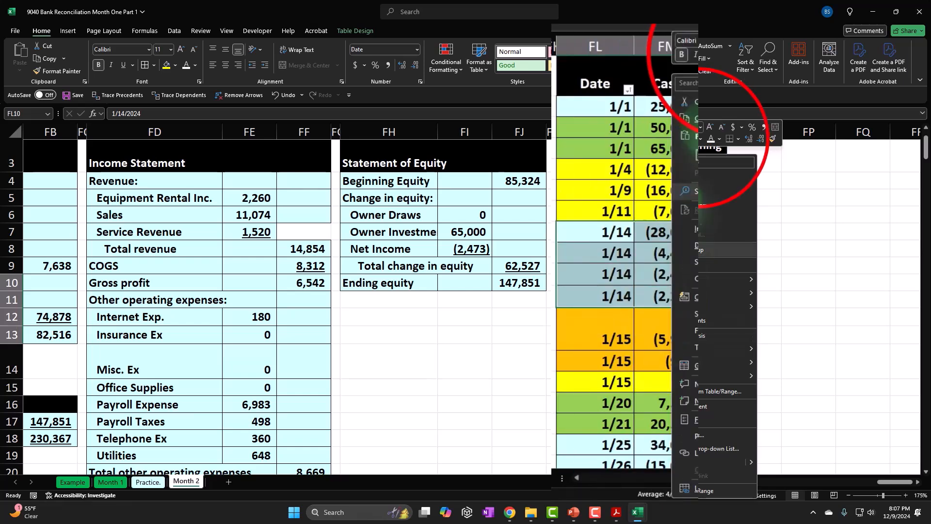
click(736, 54)
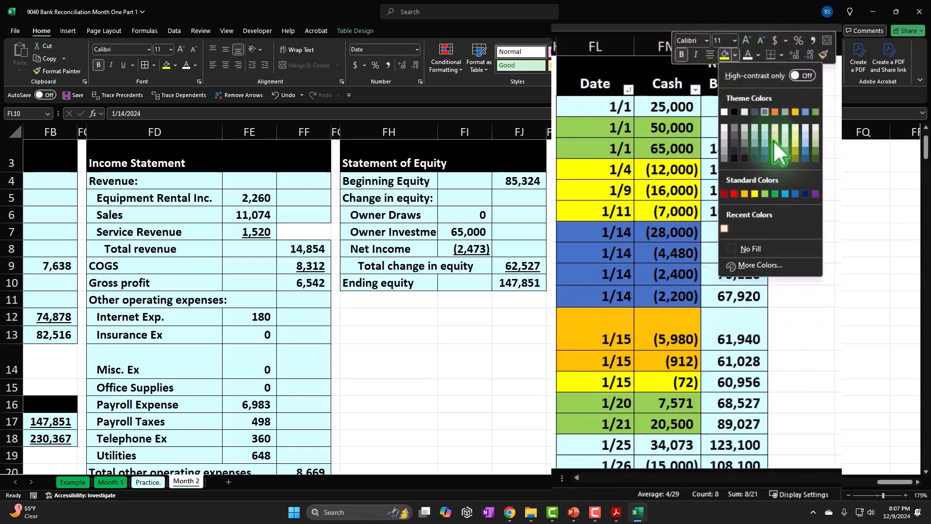
click(747, 196)
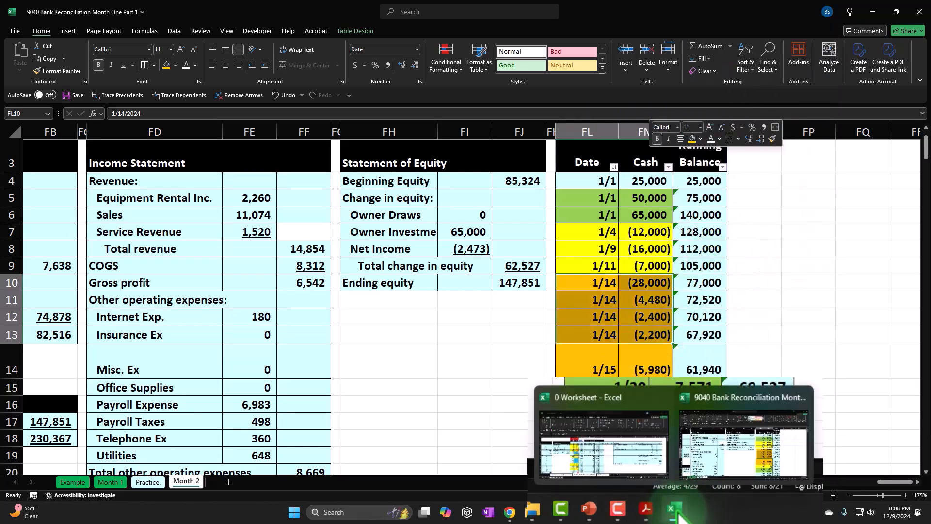
Step: Switch to the bank statement in Acrobat and highlight the 37,080.00 amount of check 1004 dated 1/23
click(645, 510)
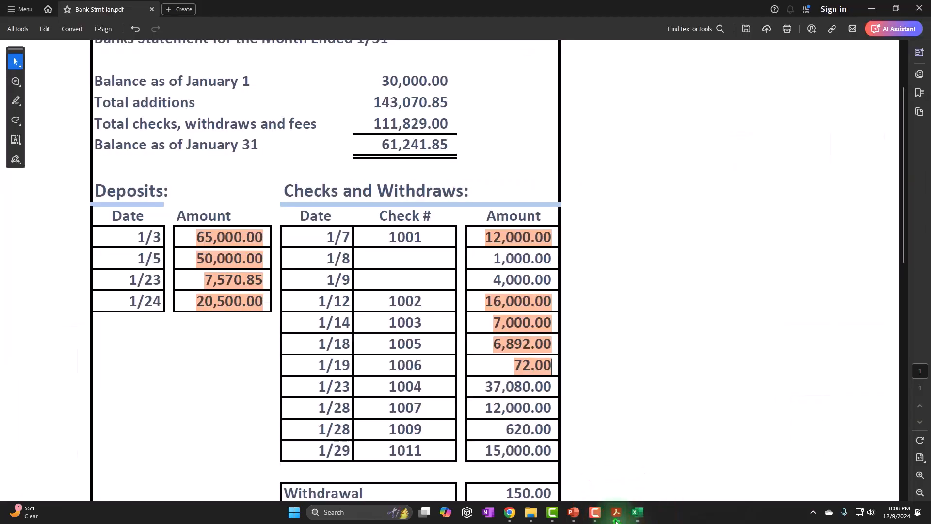
drag(537, 374, 615, 374)
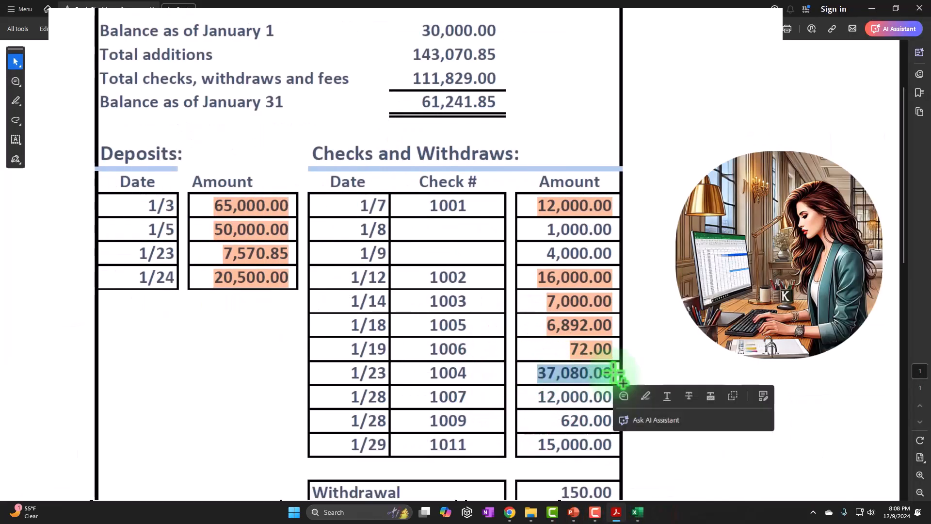
click(647, 395)
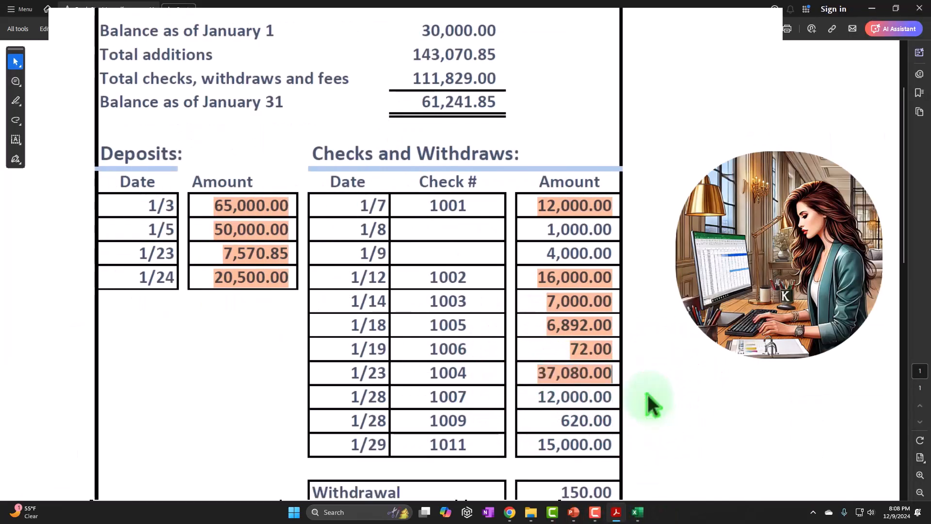
scroll(648, 394, down, 1)
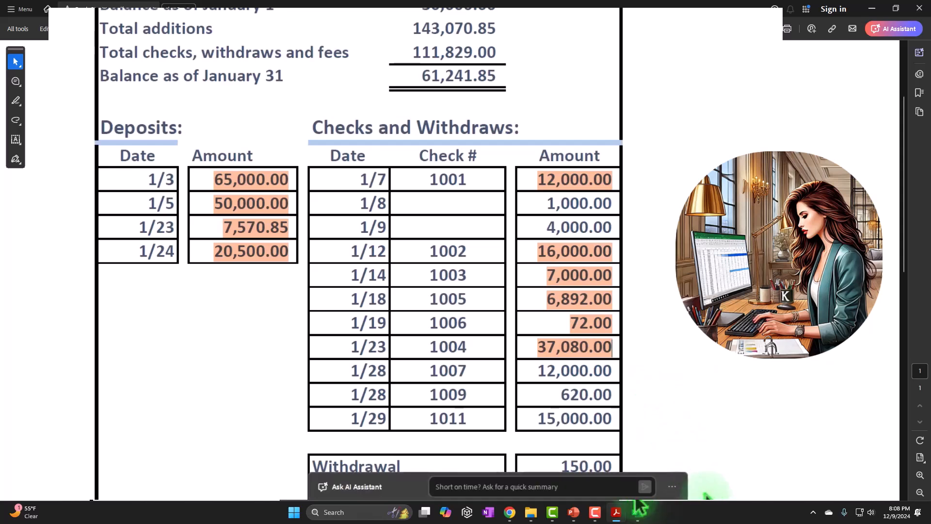
Step: Switch back to the Excel reconciliation workbook and fill the date and cash cells FL21:FM21 of the 1/26 payment of 12,000 yellow
mouse_move(638, 517)
click(677, 465)
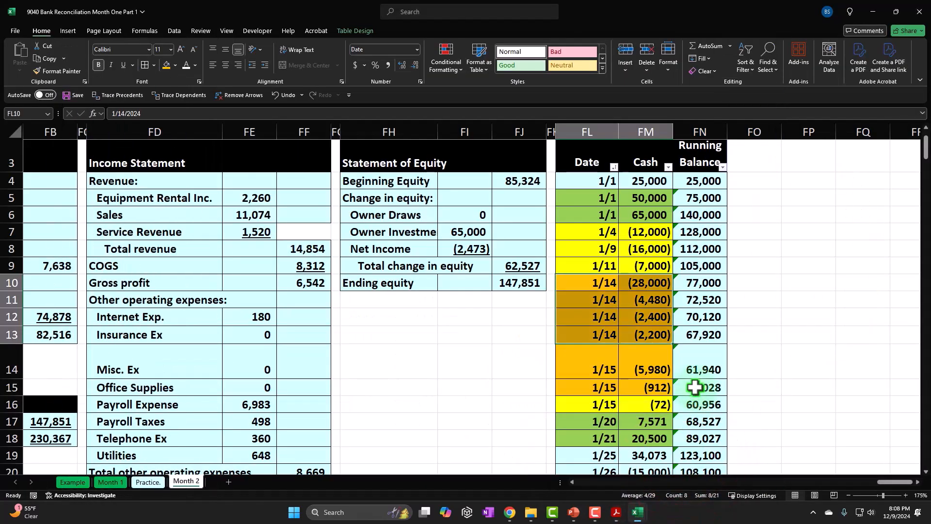
scroll(697, 387, down, 1)
drag(603, 386, 637, 386)
right_click(660, 363)
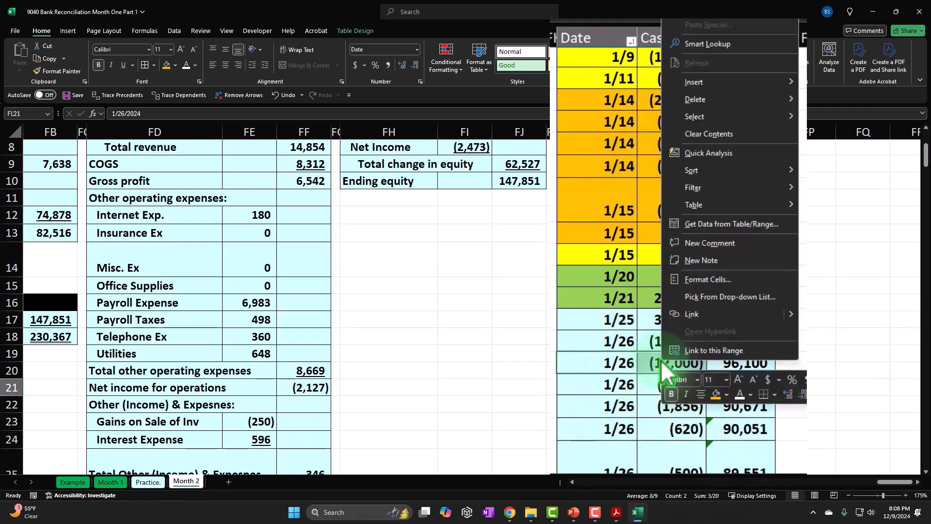
click(716, 394)
right_click(605, 369)
click(660, 398)
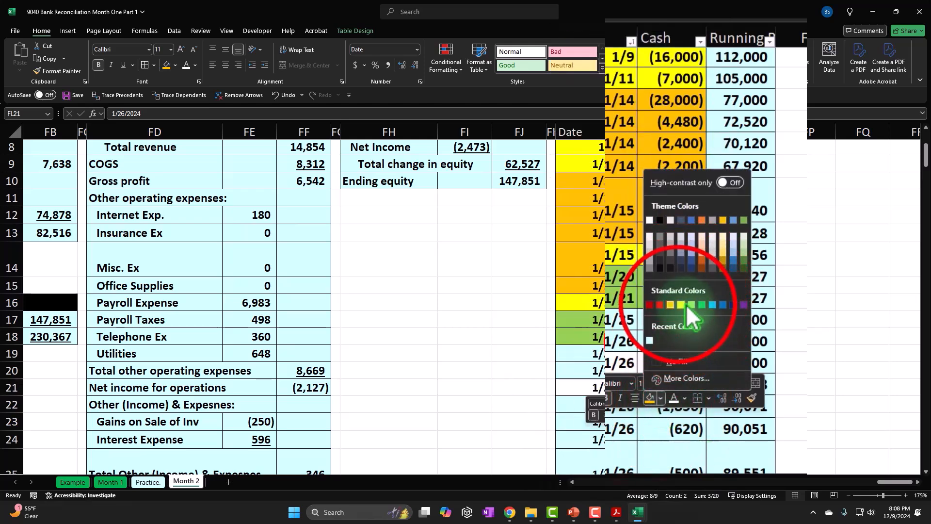
click(653, 342)
Step: Switch to the bank statement in Acrobat and highlight the 12,000.00 amount of check 1007 dated 1/28
click(618, 514)
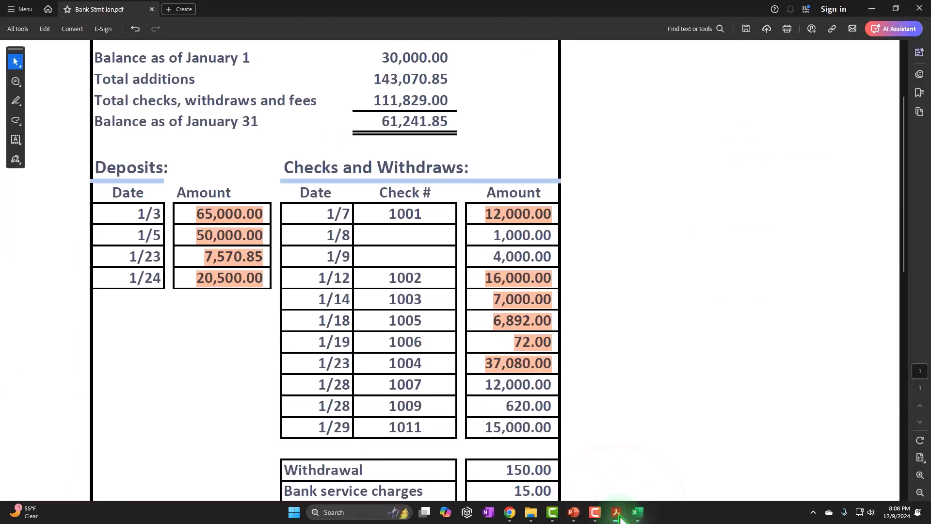
drag(490, 384, 547, 386)
click(615, 395)
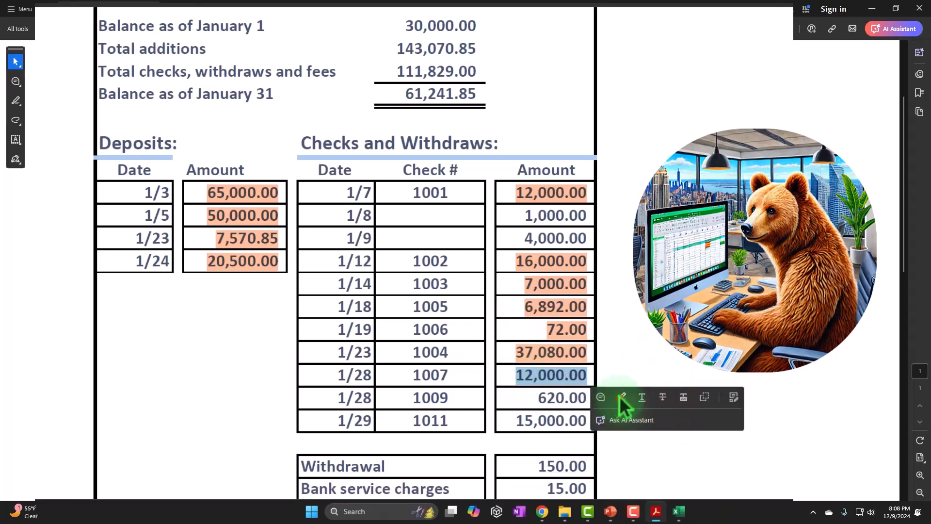
scroll(625, 372, down, 1)
scroll(625, 373, down, 1)
Step: Switch back to the Excel reconciliation workbook and fill the date and cash cells FL24:FM24 of the 620 payment yellow
mouse_move(680, 510)
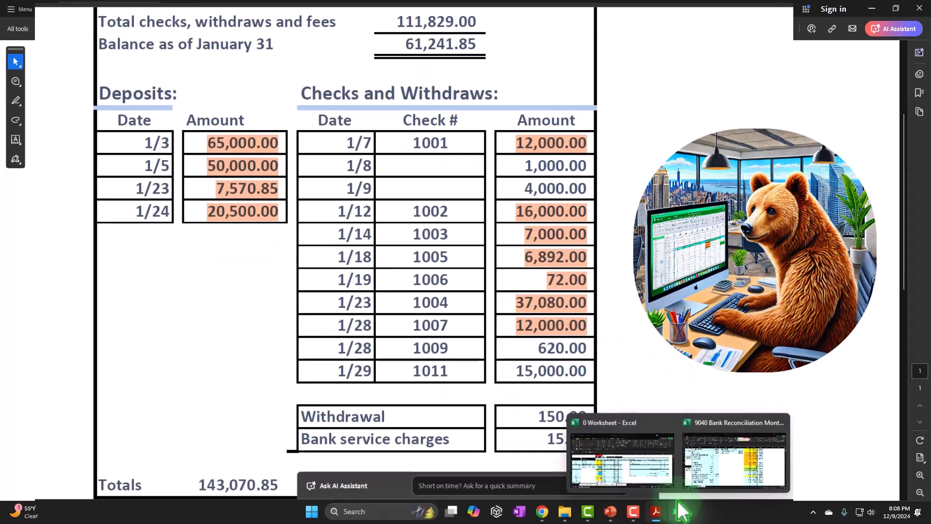
click(726, 478)
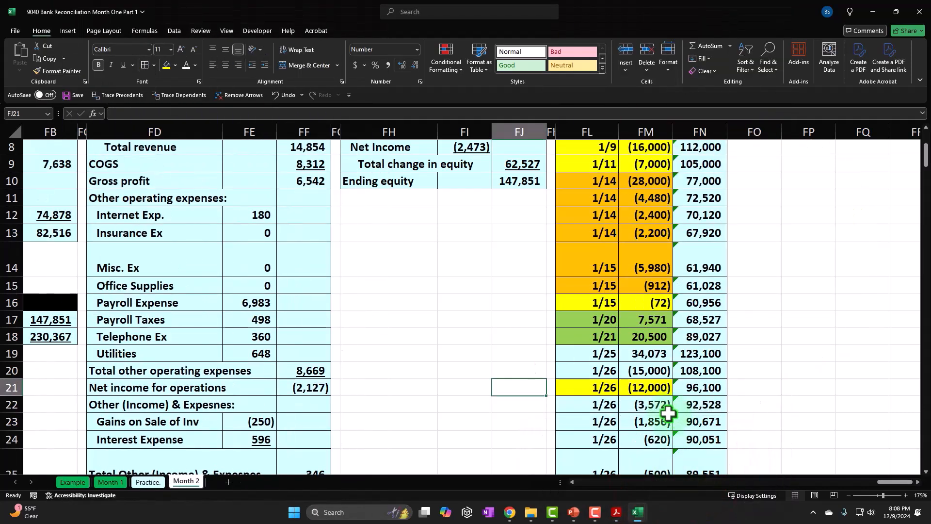
scroll(669, 413, down, 1)
drag(624, 368, 668, 367)
right_click(668, 368)
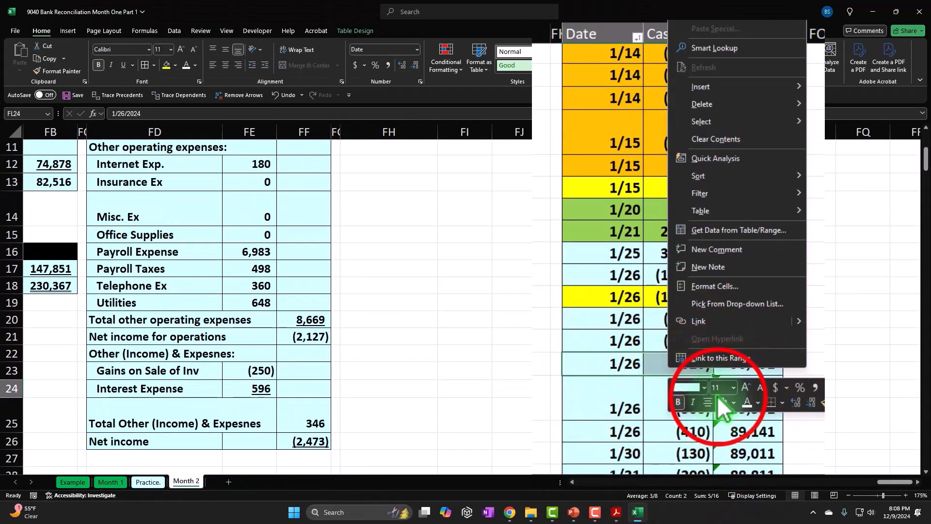
click(464, 371)
Step: Switch to the bank statement in Acrobat and highlight the 620.00 amount of check 1009 dated 1/28
click(618, 512)
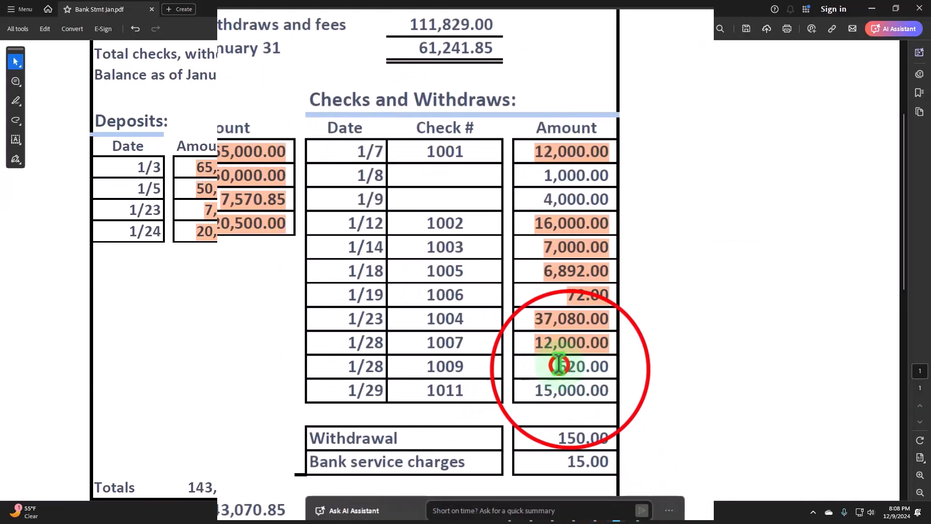
drag(559, 365, 628, 363)
right_click(568, 367)
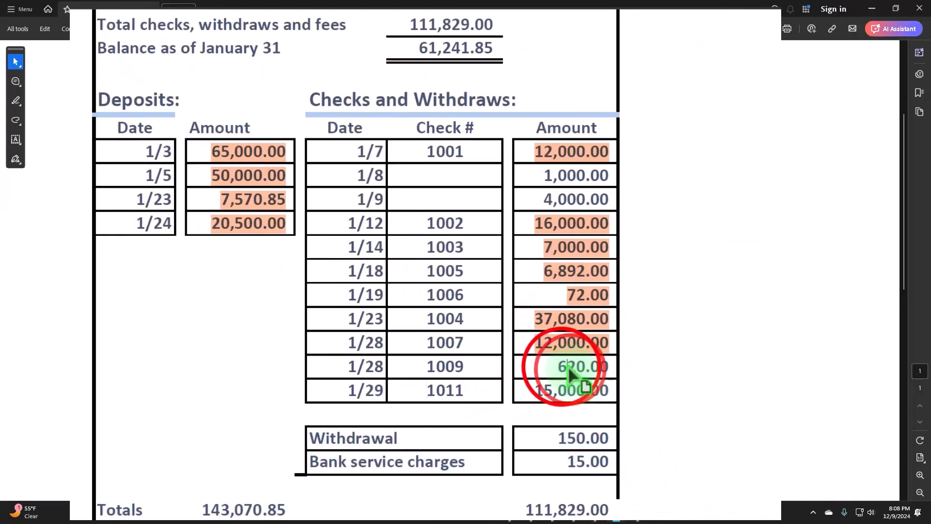
drag(559, 366, 615, 366)
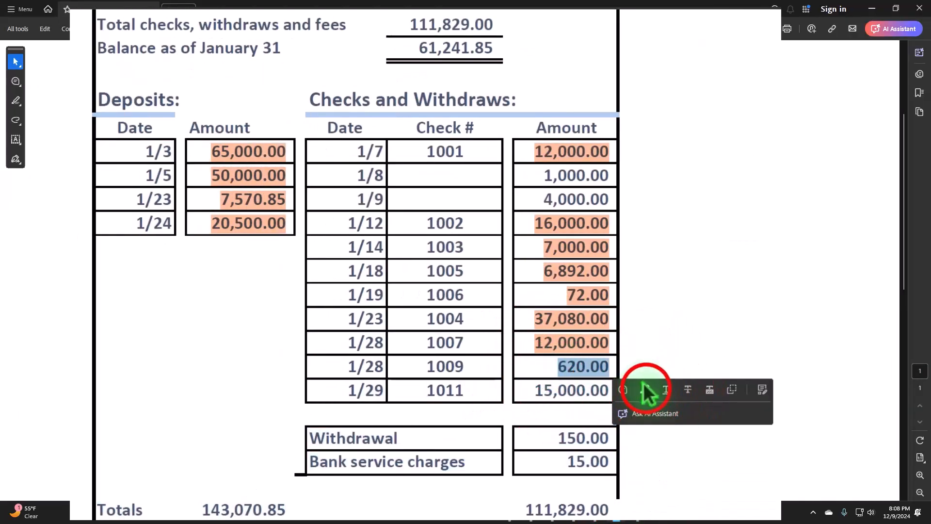
click(645, 388)
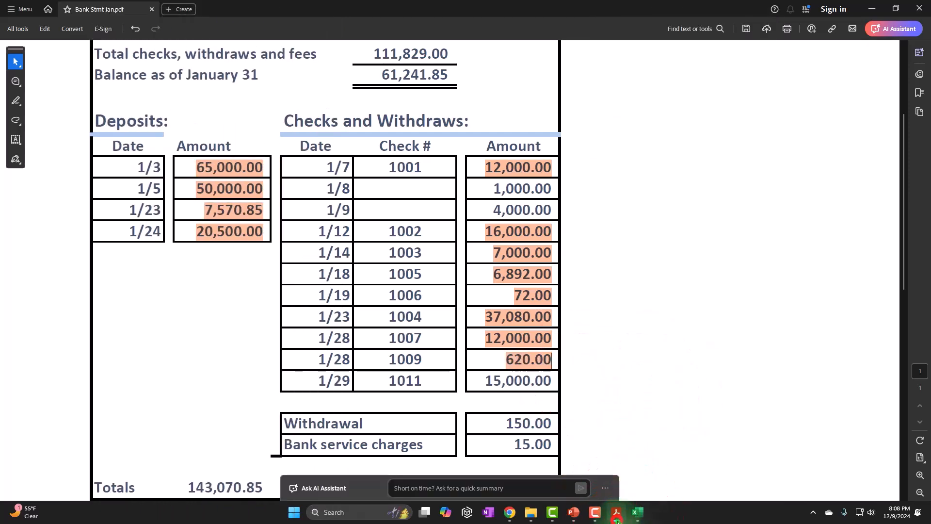
Step: Switch back to the Excel workbook and fill the date and cash cells FL20:FM20 of the 15,000 payment yellow
click(637, 512)
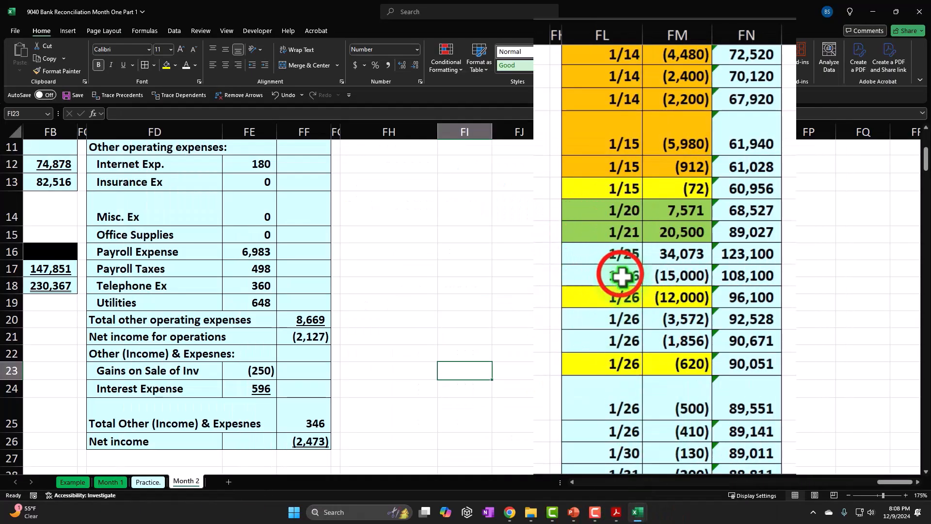
right_click(667, 275)
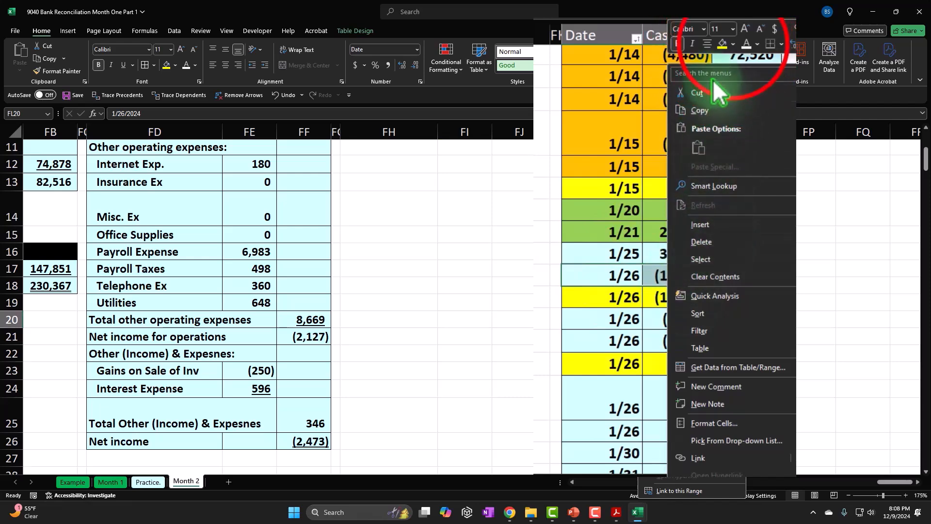
click(733, 44)
click(756, 190)
Step: Switch to the bank statement in Acrobat and highlight the 15,000.00 amount of check 1011 dated 1/29
click(616, 512)
drag(535, 391, 607, 394)
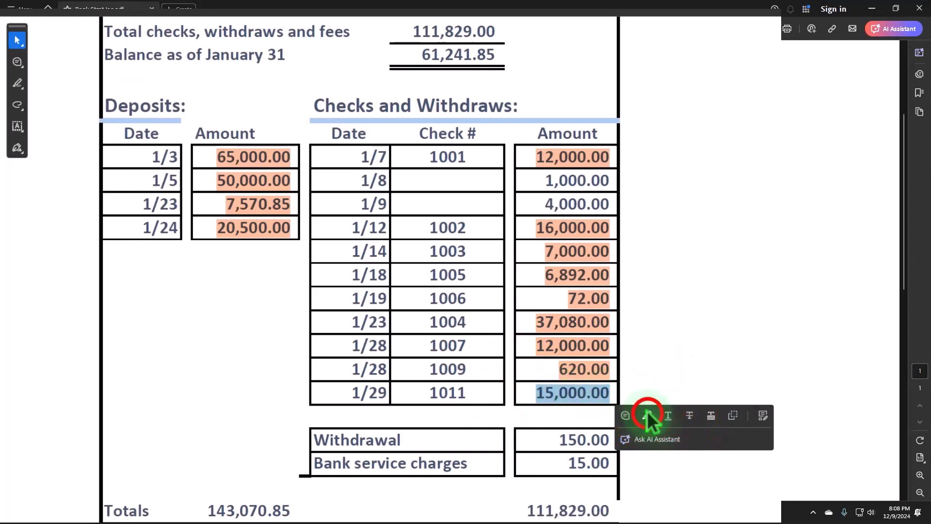
click(648, 415)
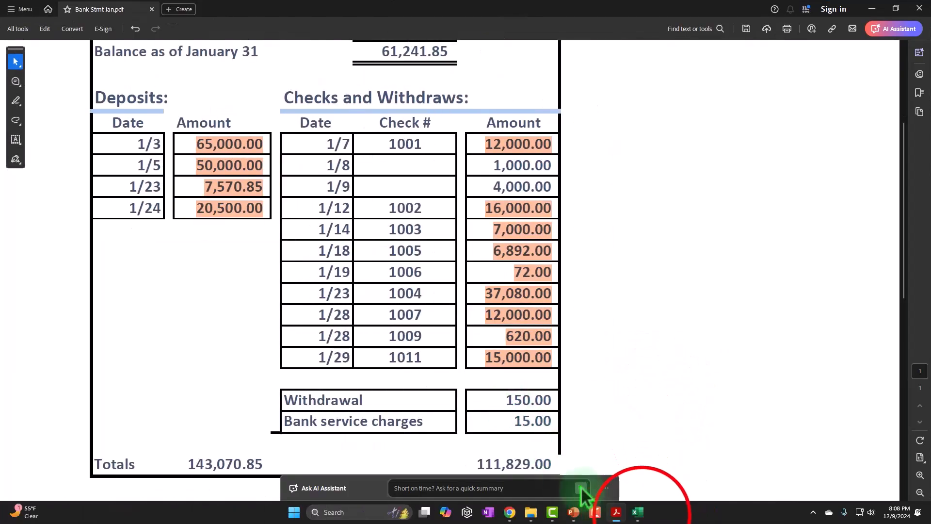
Step: Look up the January 31 balance on the bank statement and enter 61,241.85 in FN30 of the Excel workbook, below the running balance
mouse_move(641, 517)
click(675, 482)
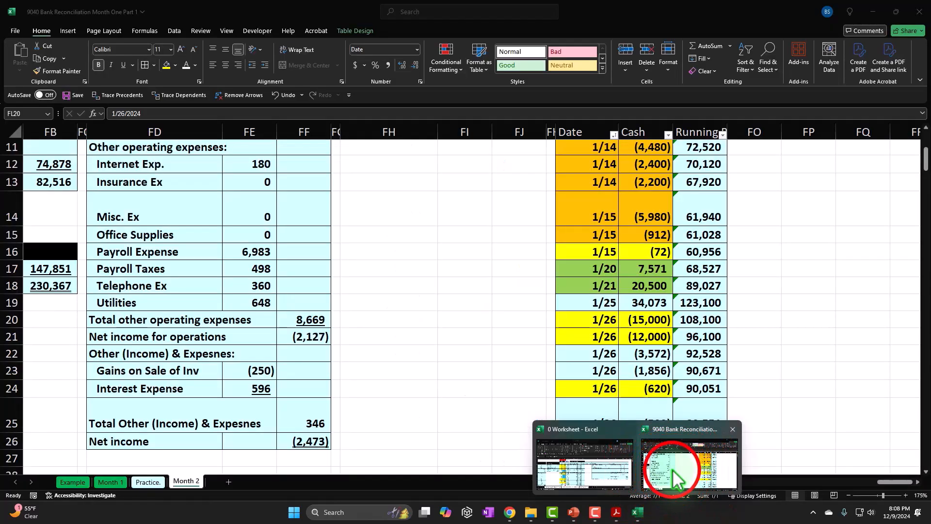
scroll(689, 447, down, 3)
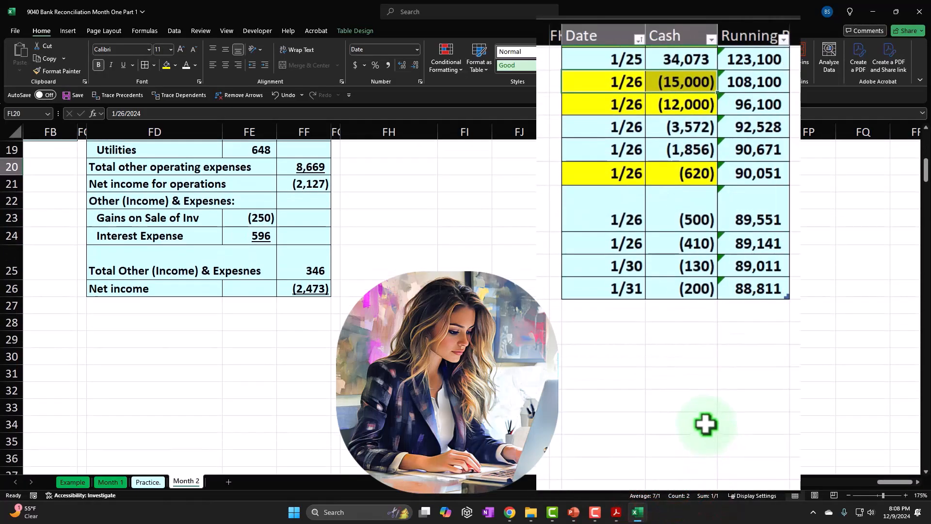
scroll(707, 424, up, 3)
scroll(706, 424, up, 3)
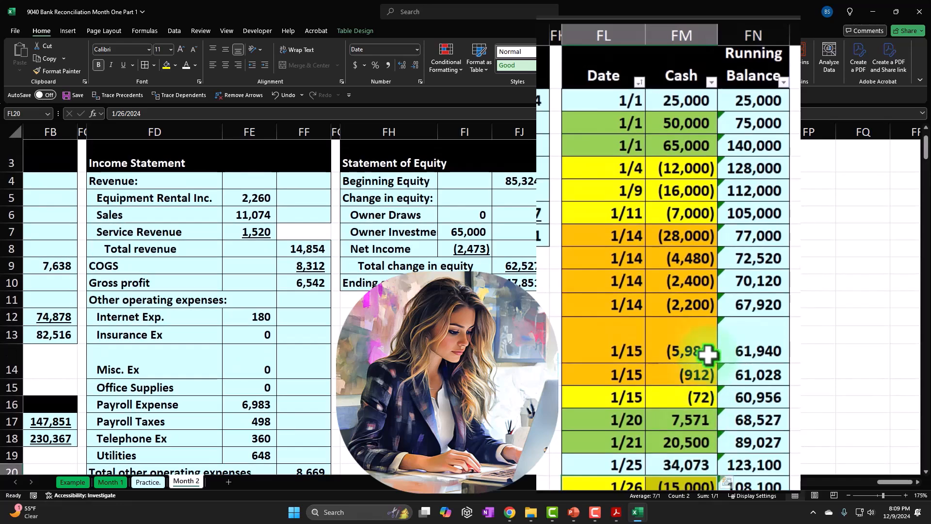
scroll(708, 355, down, 5)
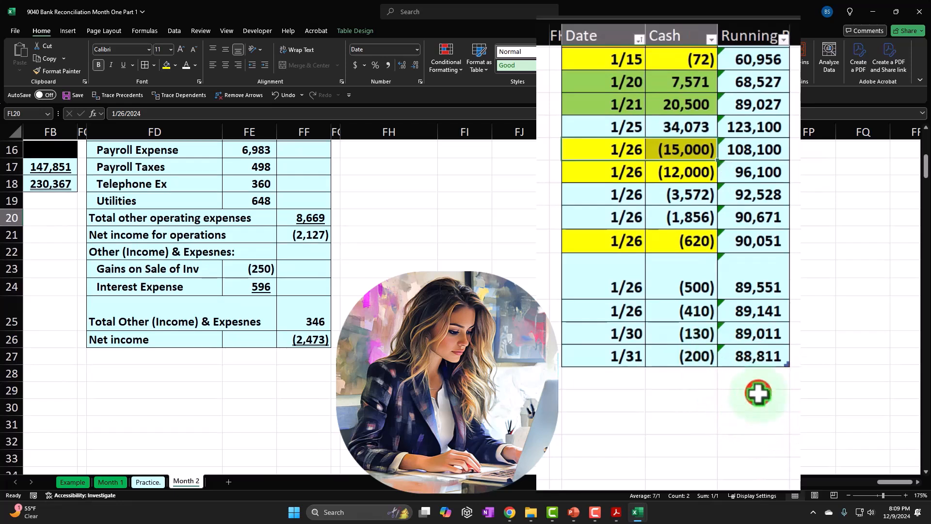
click(758, 394)
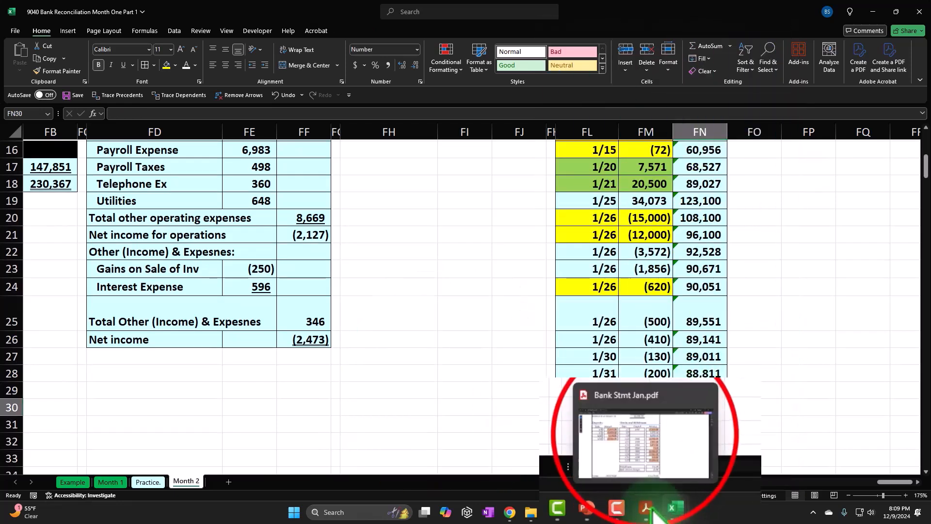
click(646, 451)
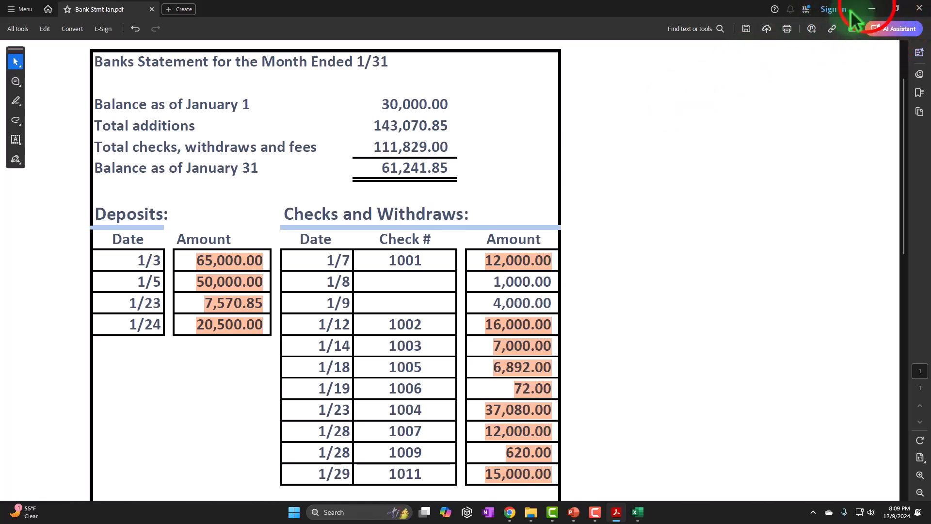
click(872, 9)
text(6124)
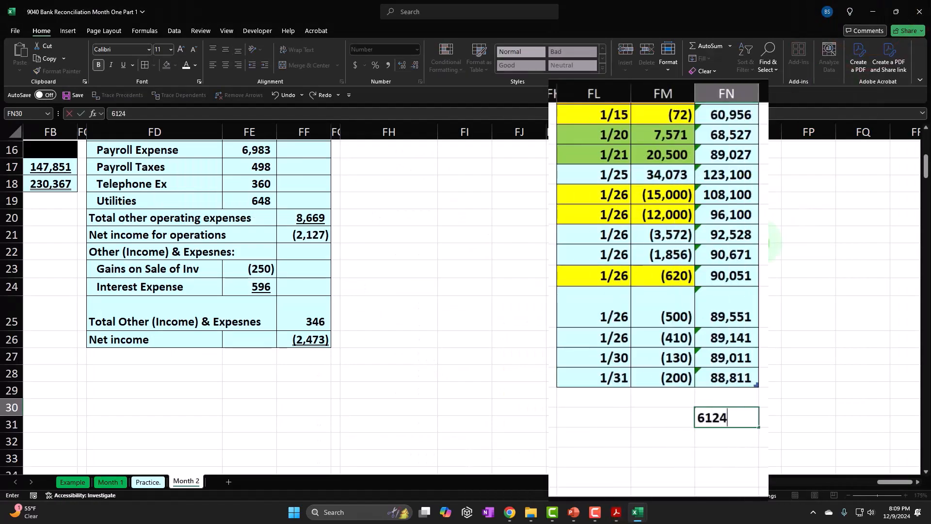
text(=)
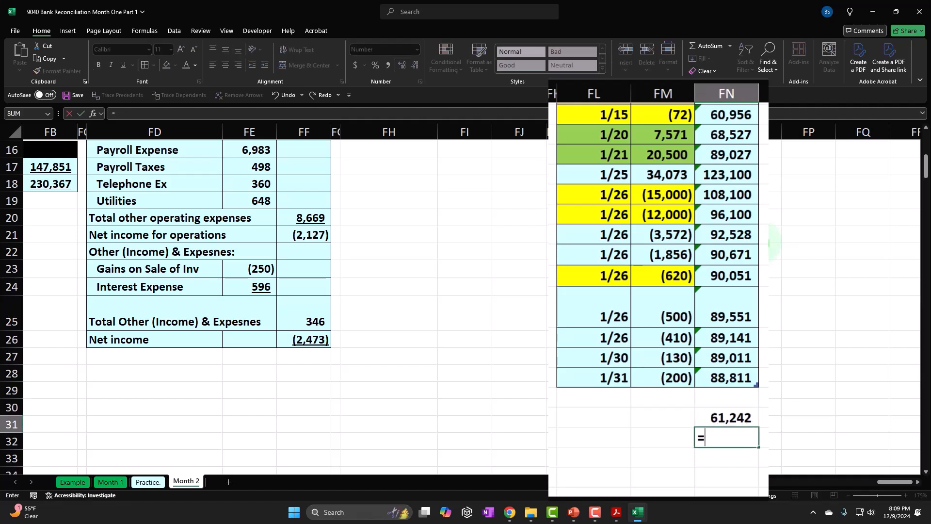
Step: Calculate in FN31 the difference between the ending running balance in FN28 and the bank balance in FN30
key(Up)
key(Return)
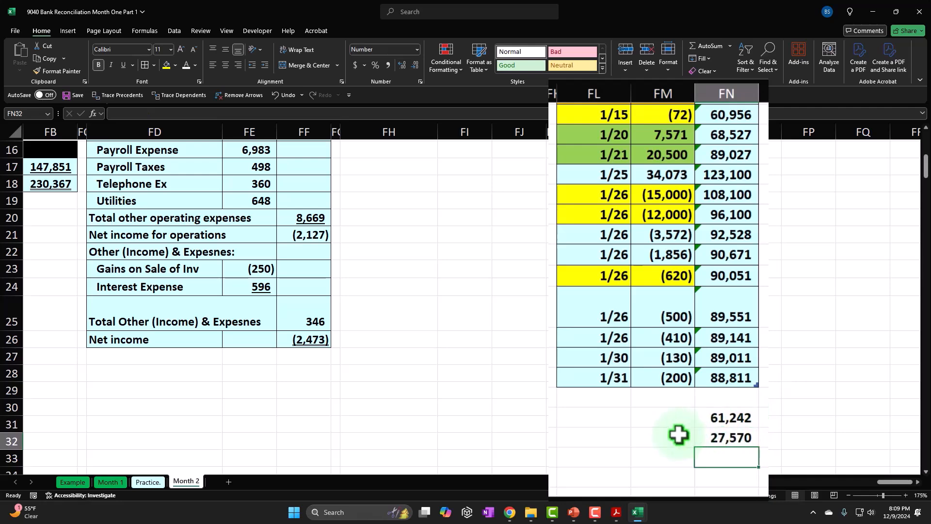
Step: Review the color-marked cash table, then switch to the bank statement in Acrobat and examine its opening balance and unhighlighted items
scroll(677, 436, up, 5)
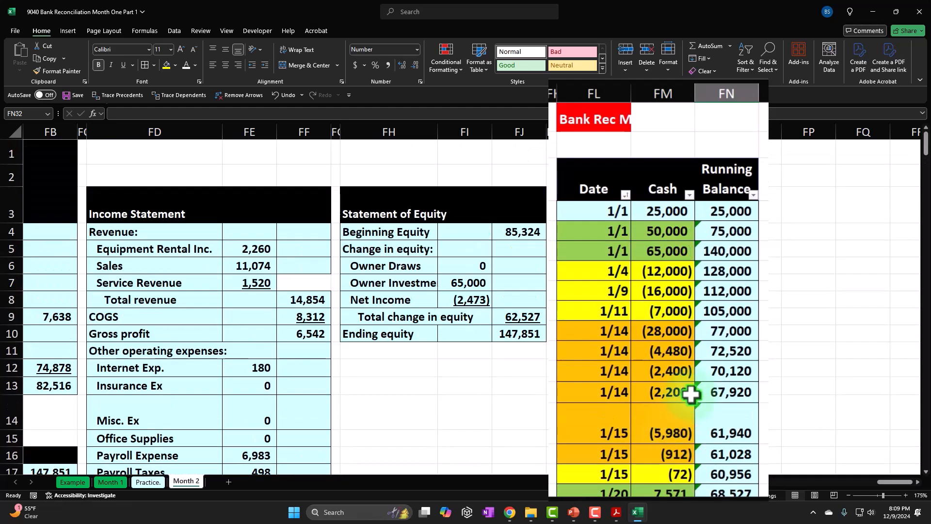
scroll(692, 394, down, 3)
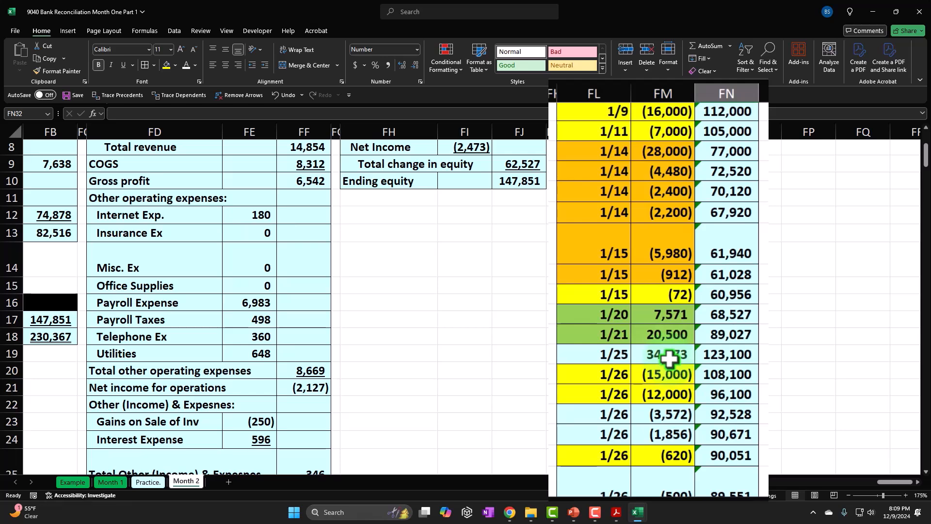
click(616, 513)
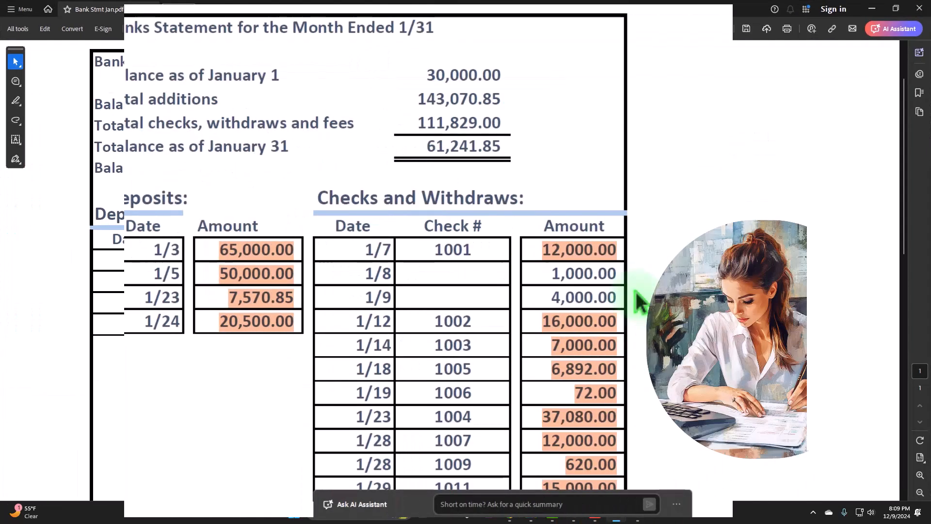
scroll(611, 291, down, 3)
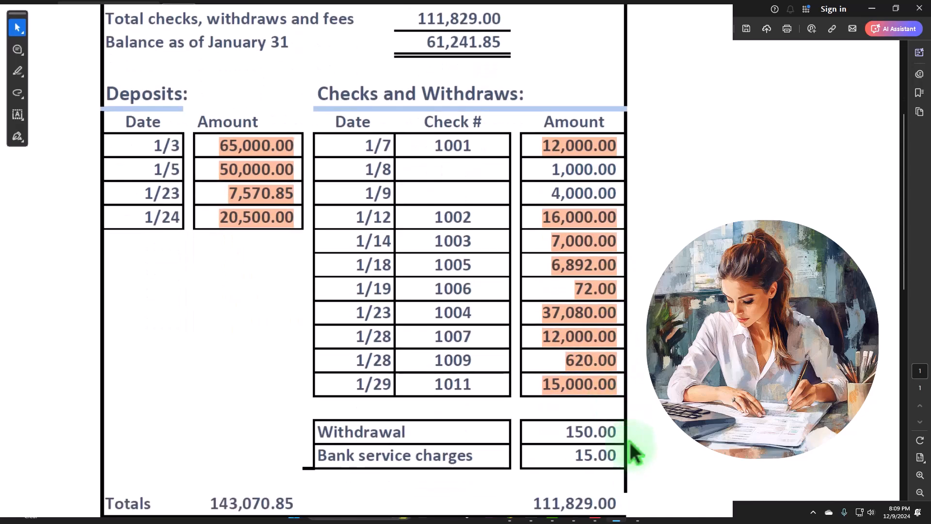
scroll(631, 442, up, 3)
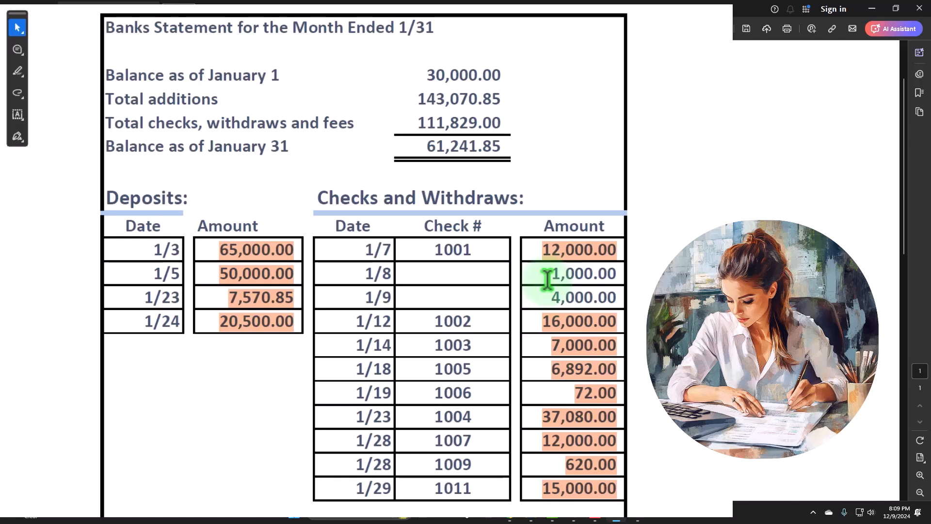
scroll(547, 280, down, 5)
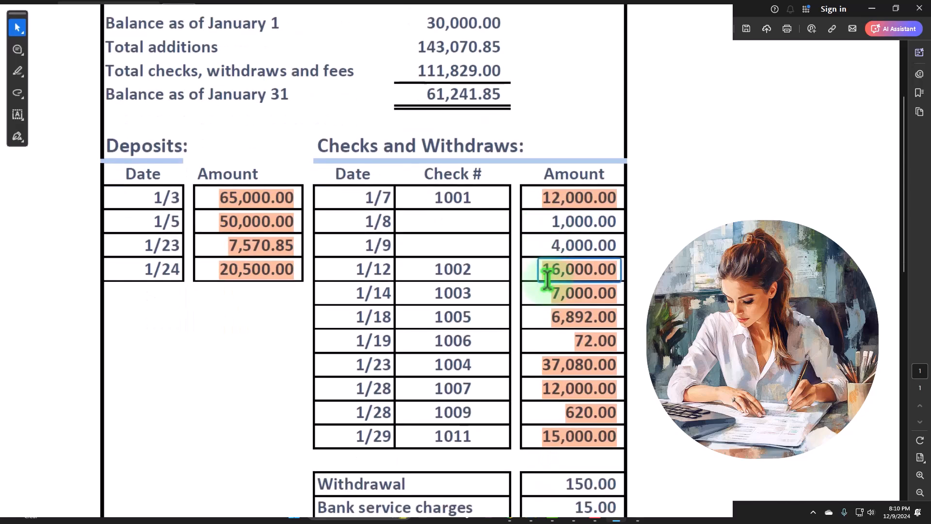
click(547, 271)
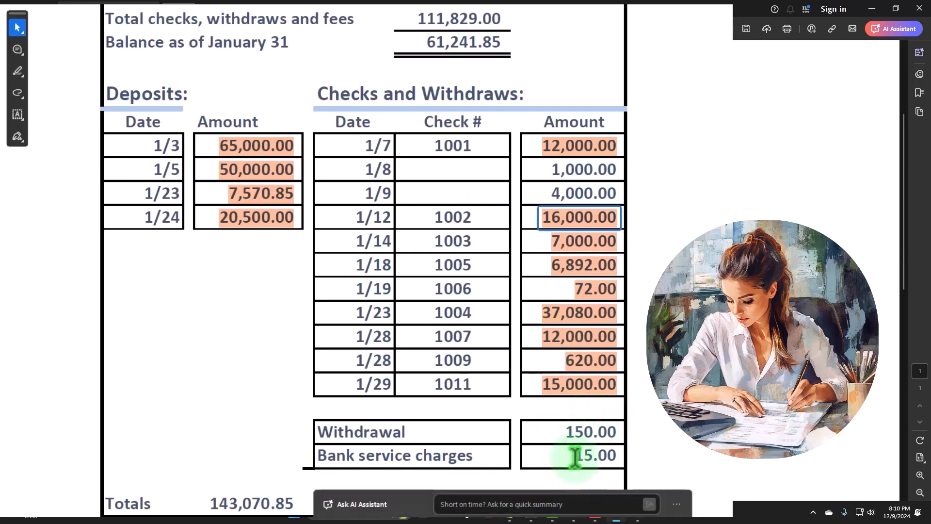
scroll(577, 455, down, 1)
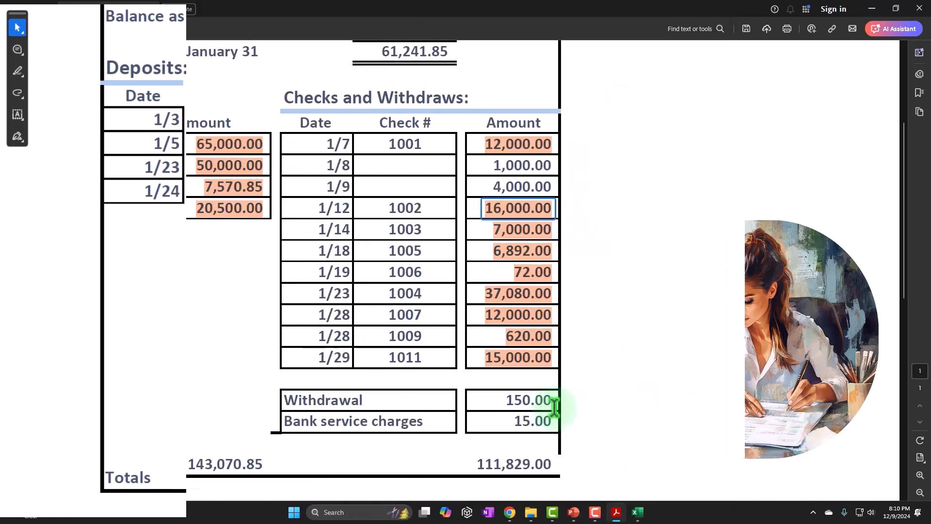
Step: Switch back to the bank reconciliation workbook in Excel and fill the 1/1 date and 25,000 cash cells FL4:FM4 red
mouse_move(638, 513)
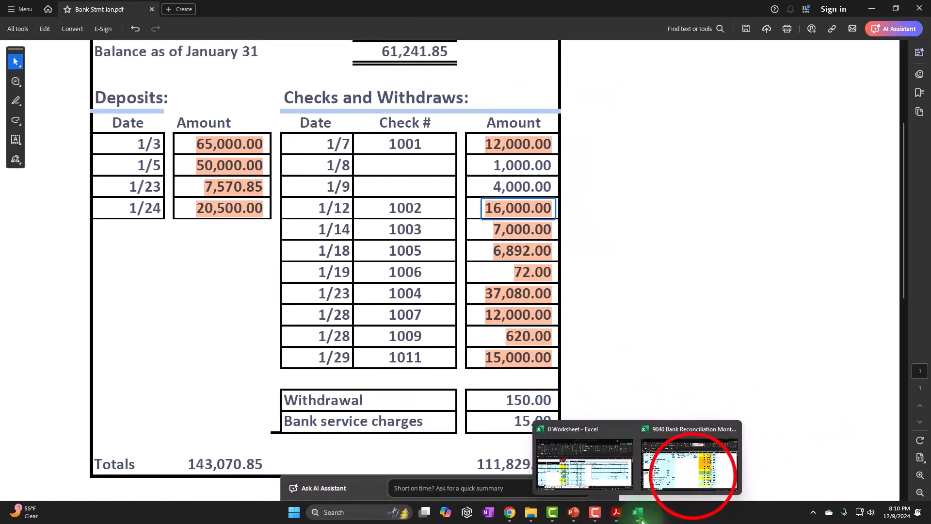
click(696, 480)
click(582, 371)
scroll(579, 354, up, 3)
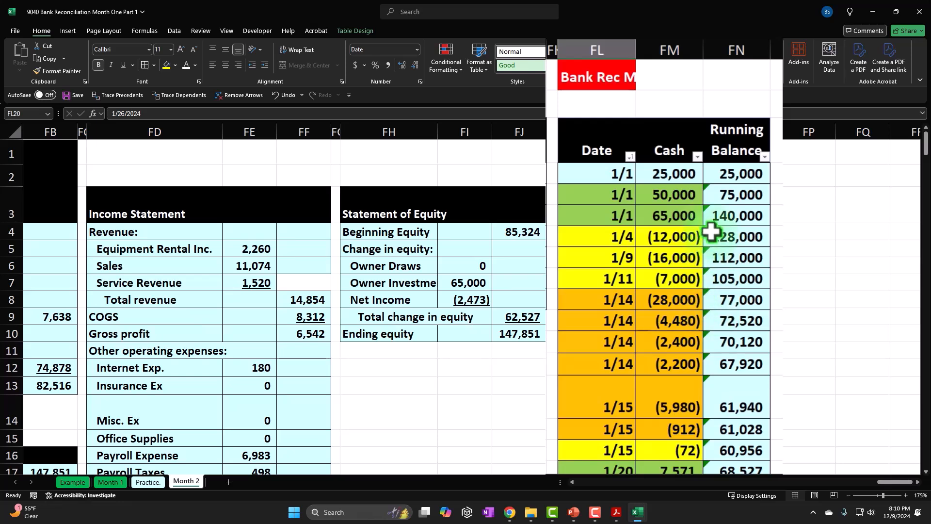
drag(607, 170, 645, 168)
right_click(647, 167)
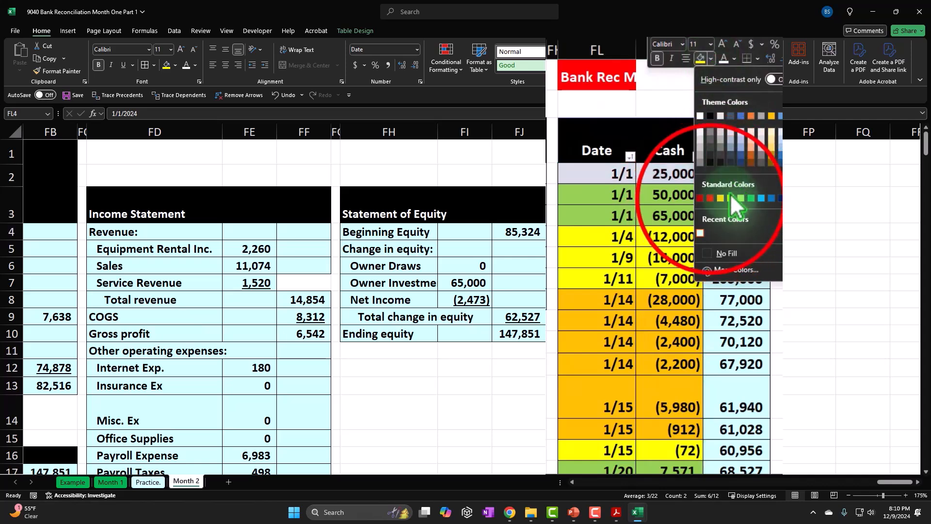
click(710, 199)
click(528, 345)
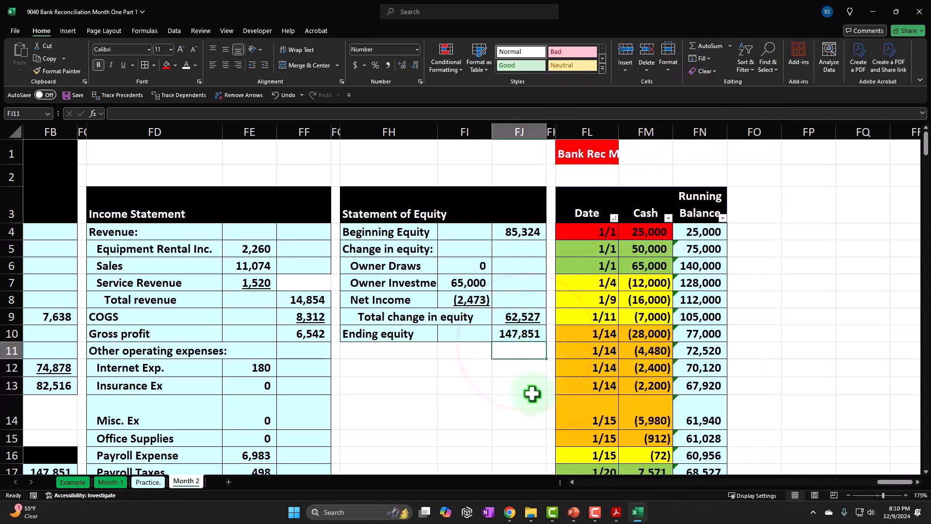
Step: Enter the bank's January 1 balance of 30,000 in FO4, beside the first running balance
click(794, 179)
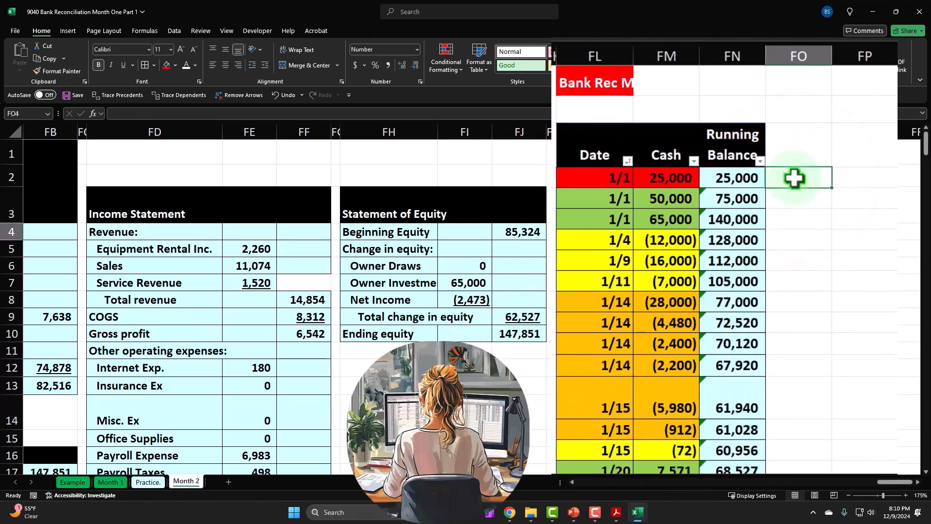
text(3,0)
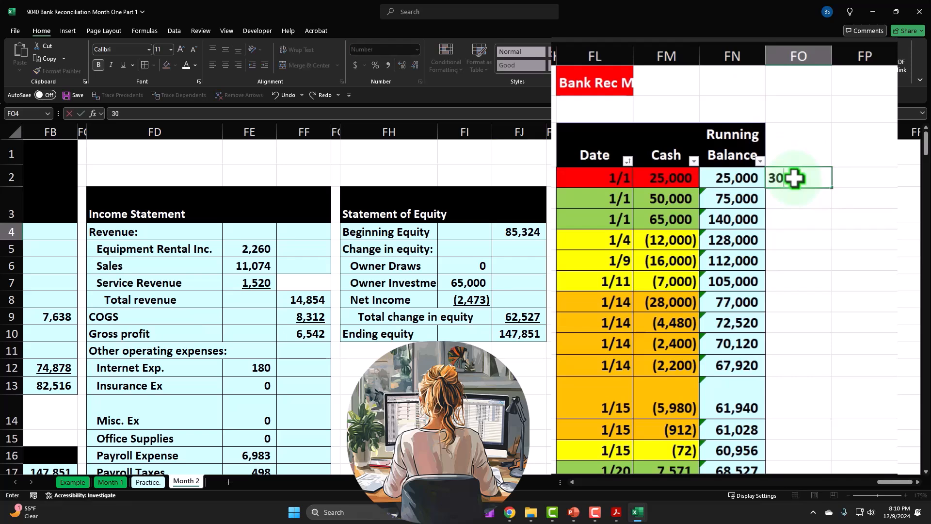
text(00)
key(Tab)
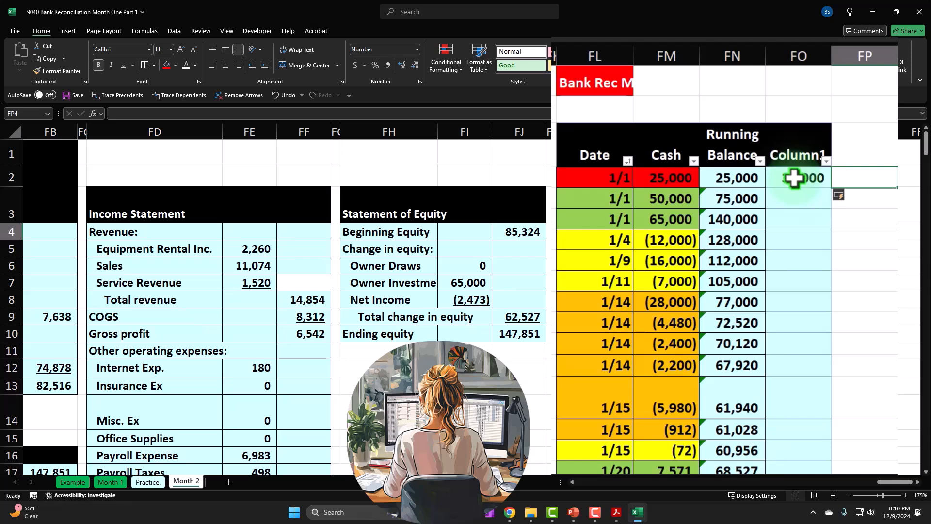
Step: Calculate in FP4 the cash amount in FM4 minus the bank balance in FO4, and clear the auto-filled formulas below it
text(=)
key(Left)
key(Left)
key(Left)
text(-)
key(Left)
key(Down)
key(Up)
key(Return)
key(Up)
key(Up)
drag(865, 202, 874, 441)
key(Delete)
Step: Rename the two new table column headers in FO3 and FP3 as Bank Beg Bal and Difference
click(802, 158)
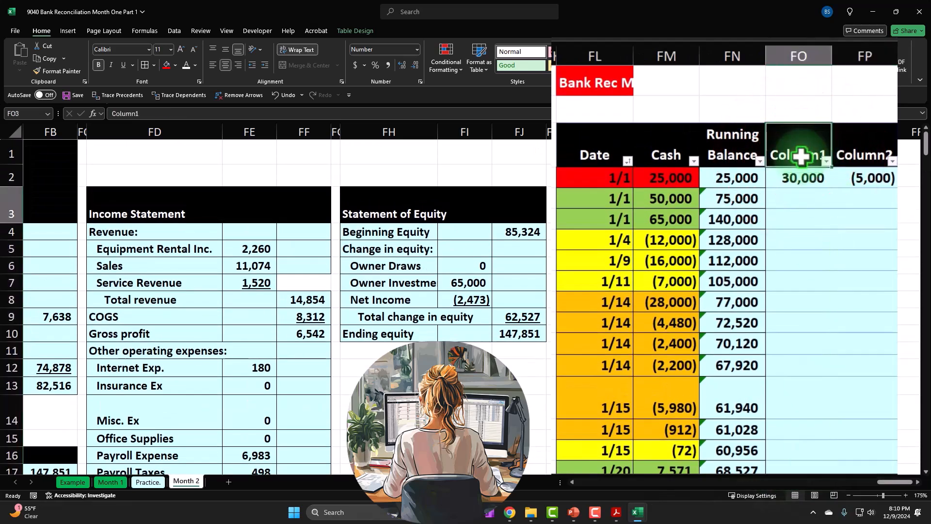
text(Bank B)
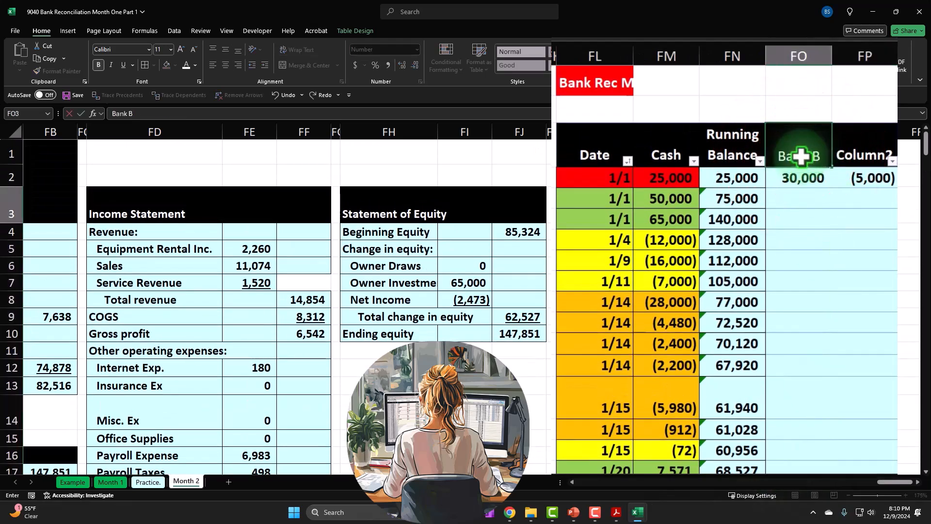
text(eg Bal)
click(863, 151)
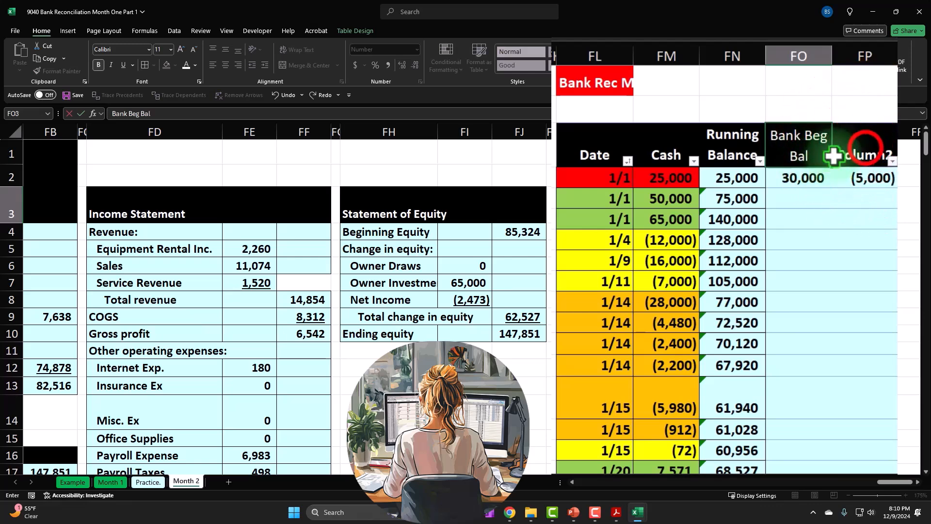
text(Difference)
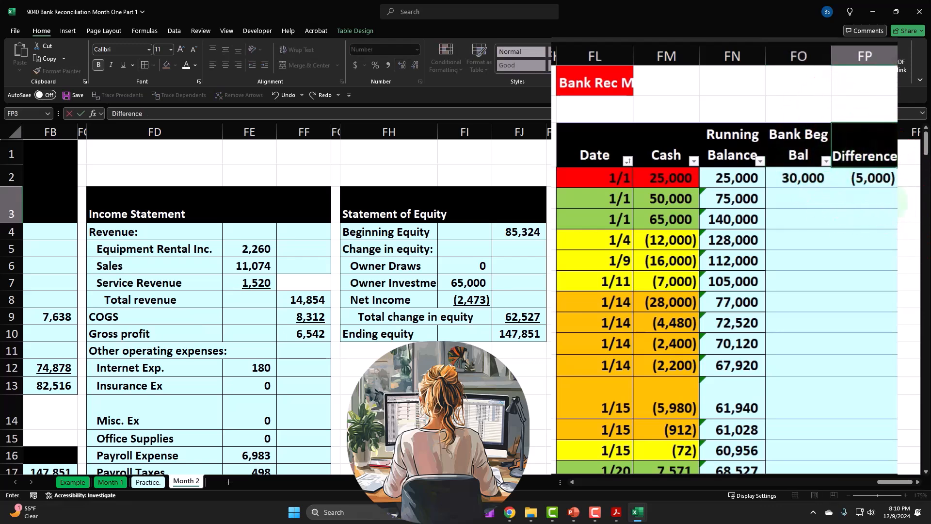
key(Tab)
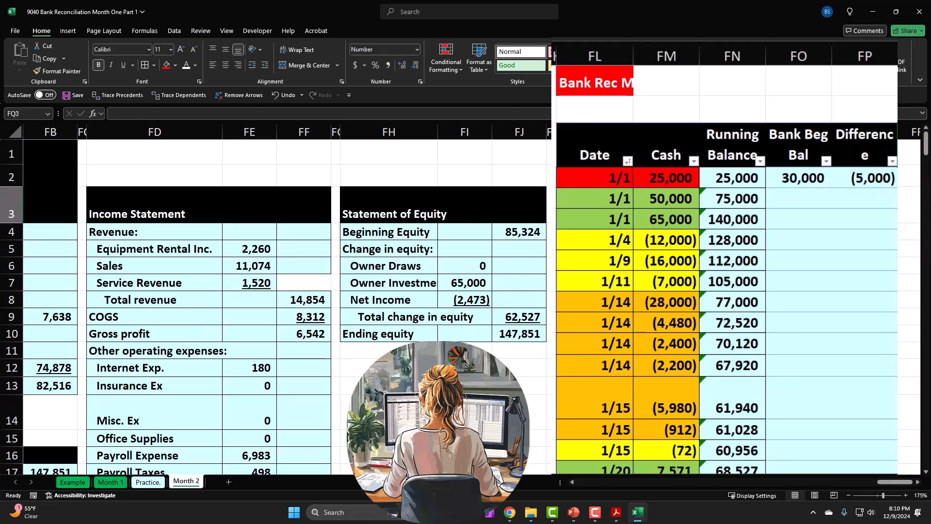
Step: Review the marked and unmarked entries in the Cash column, check the bank statement in Acrobat, and return to the Excel workbook
click(747, 223)
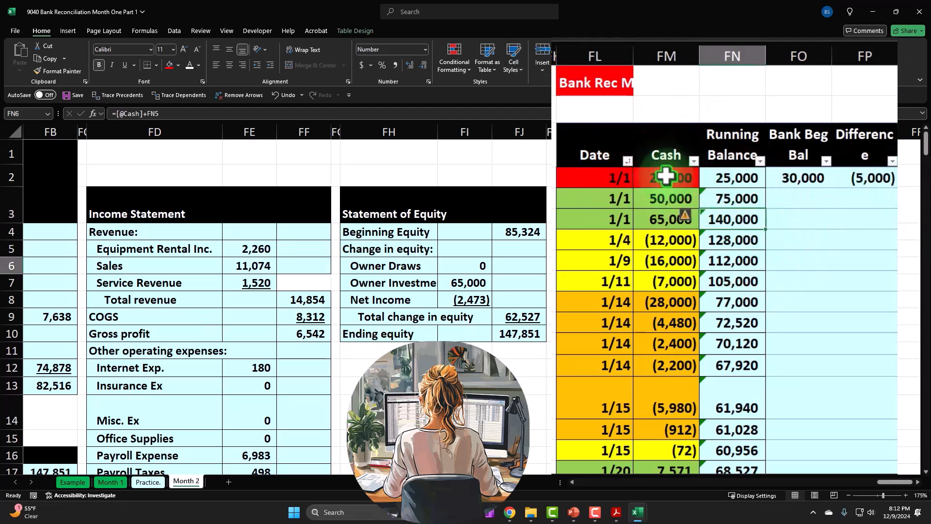
drag(666, 176, 661, 324)
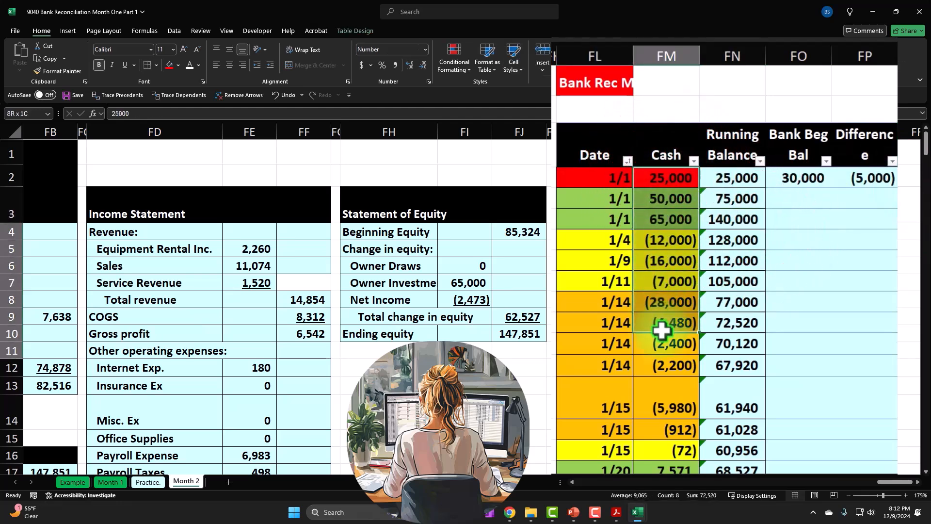
scroll(662, 330, down, 3)
click(662, 329)
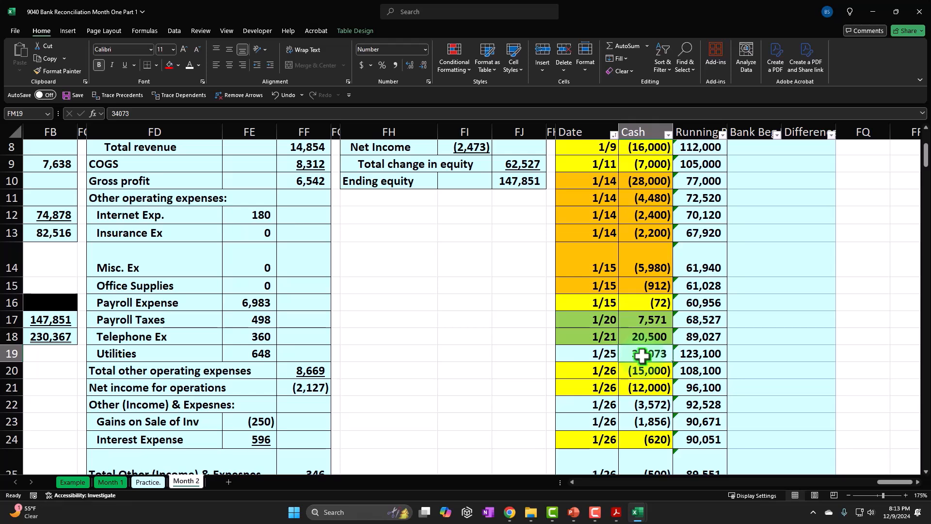
click(616, 512)
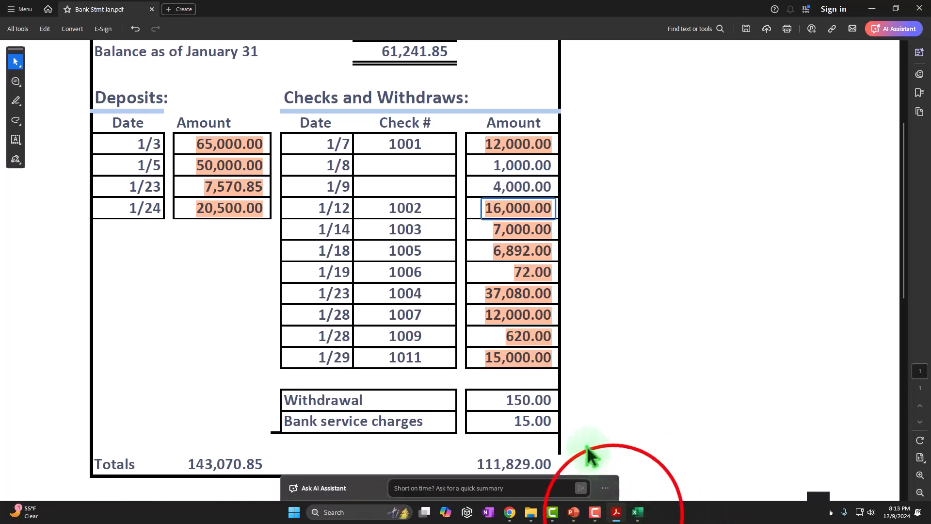
click(638, 512)
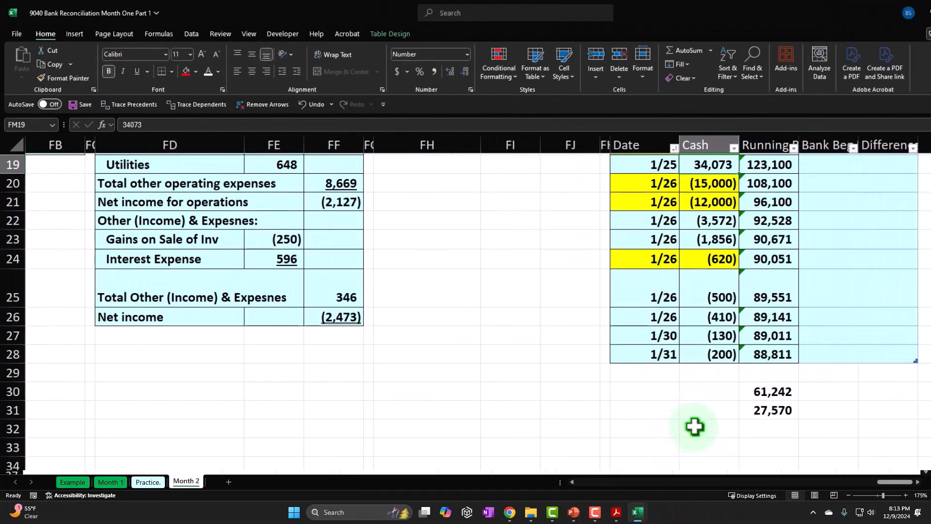
Step: Fill cell FM32 below the cash table green
click(695, 427)
click(661, 426)
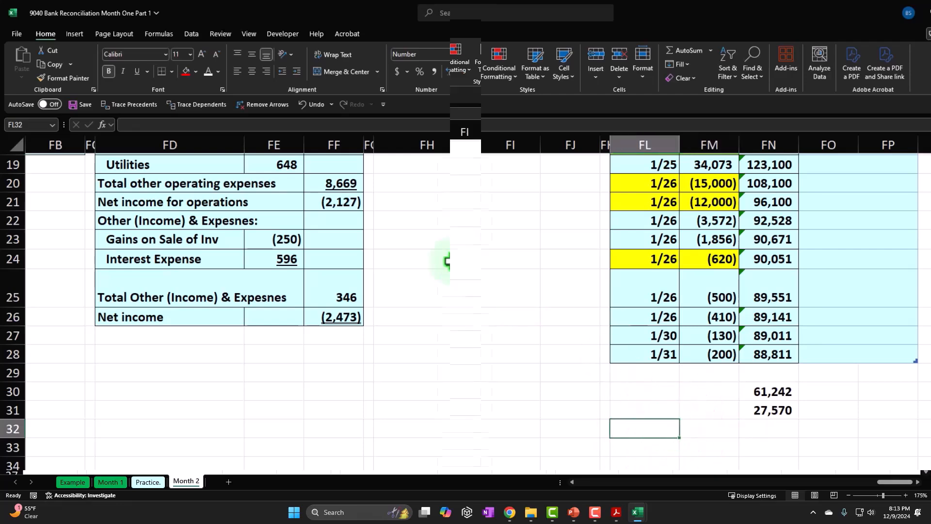
click(692, 429)
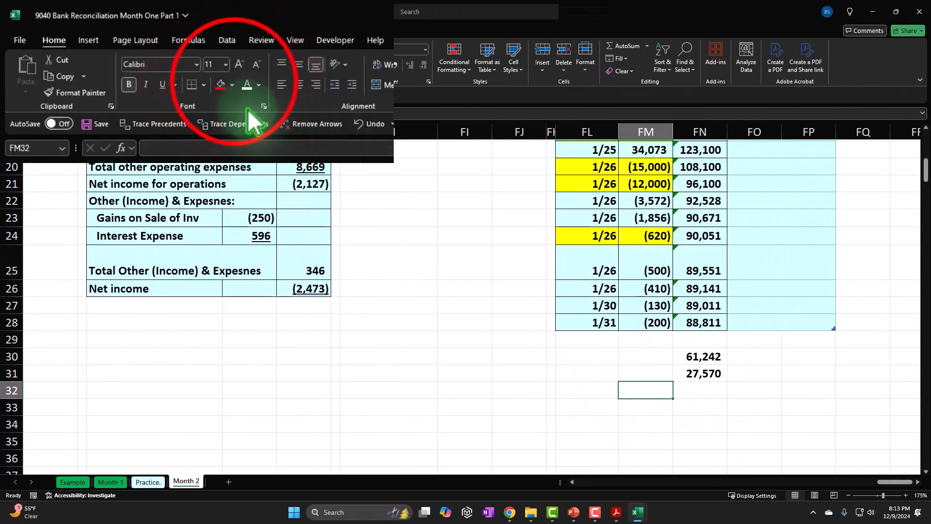
click(232, 85)
click(220, 261)
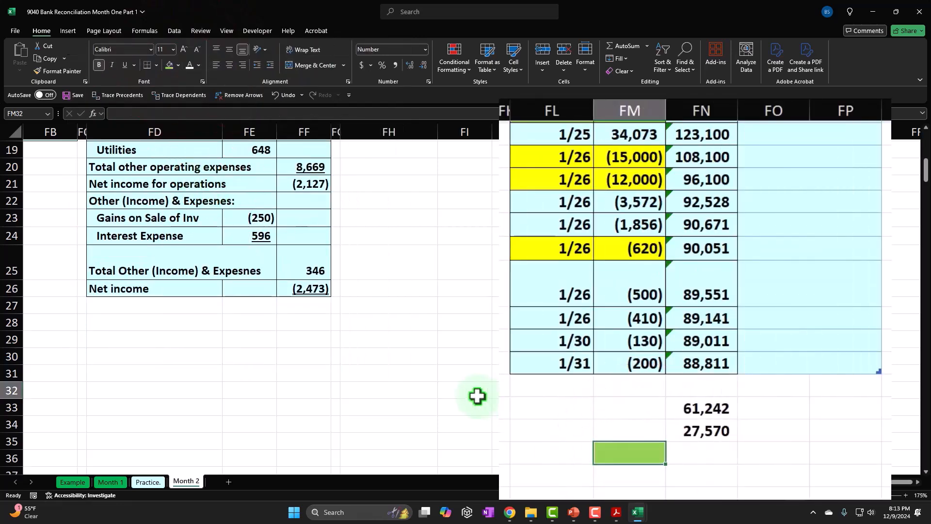
Step: Begin a formula in FM32 that sums the cash amounts in FM4:FM18
text(=sum)
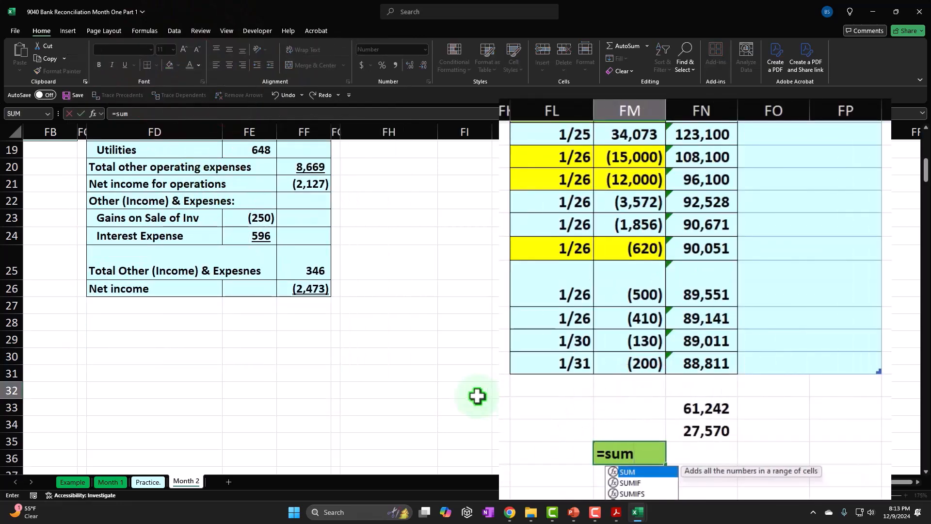
text(()
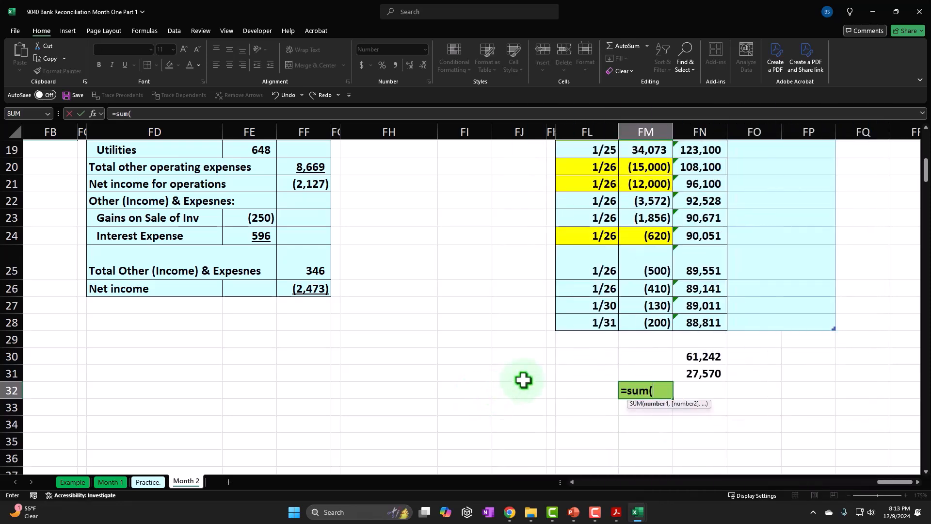
scroll(524, 380, up, 6)
click(647, 236)
drag(664, 196, 663, 386)
text())
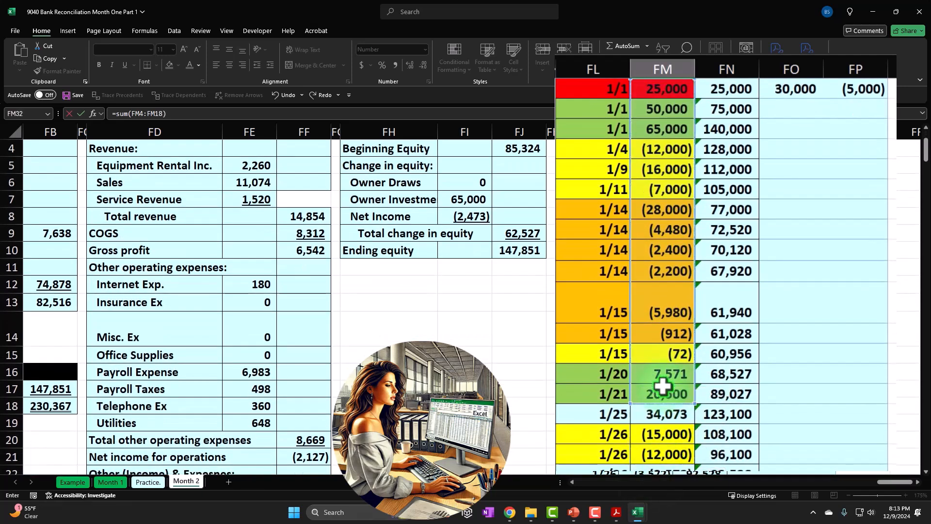
text(+)
Step: Complete the FM32 cleared cash formula by adding SUM(FM20:FM21) and FM24, and inspect its cell references
scroll(650, 374, down, 1)
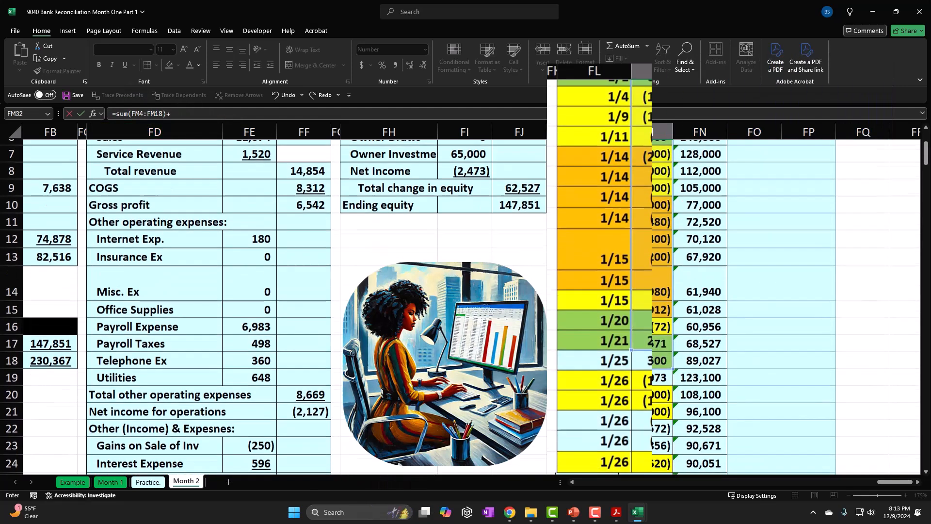
text(sum()
click(661, 373)
drag(660, 372, 658, 387)
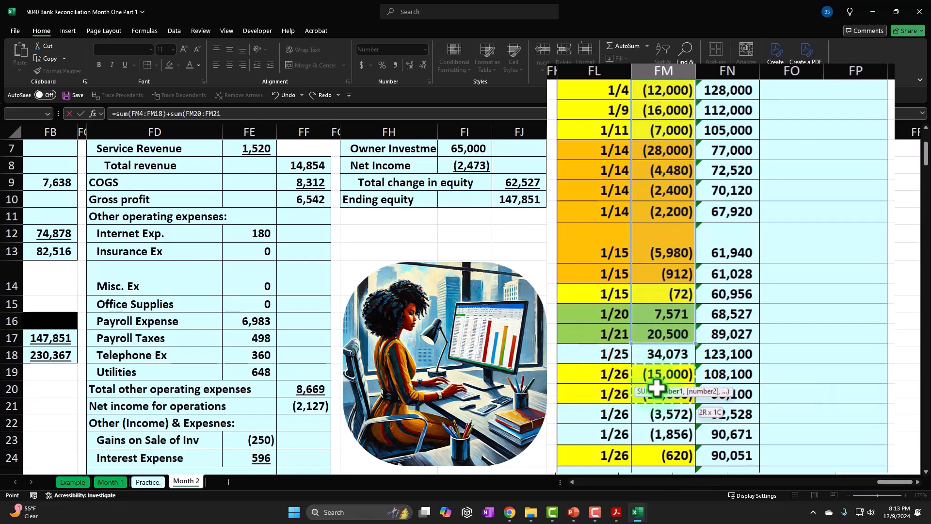
text())
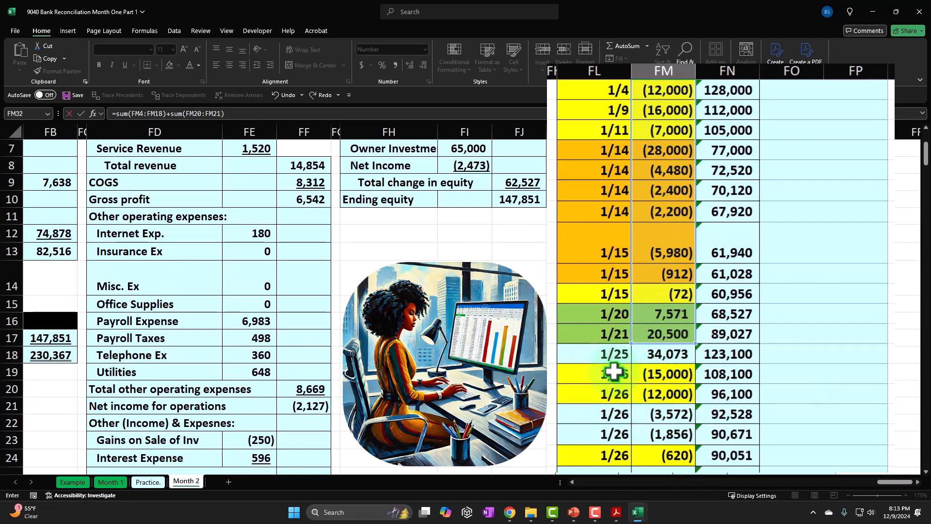
scroll(614, 371, down, 2)
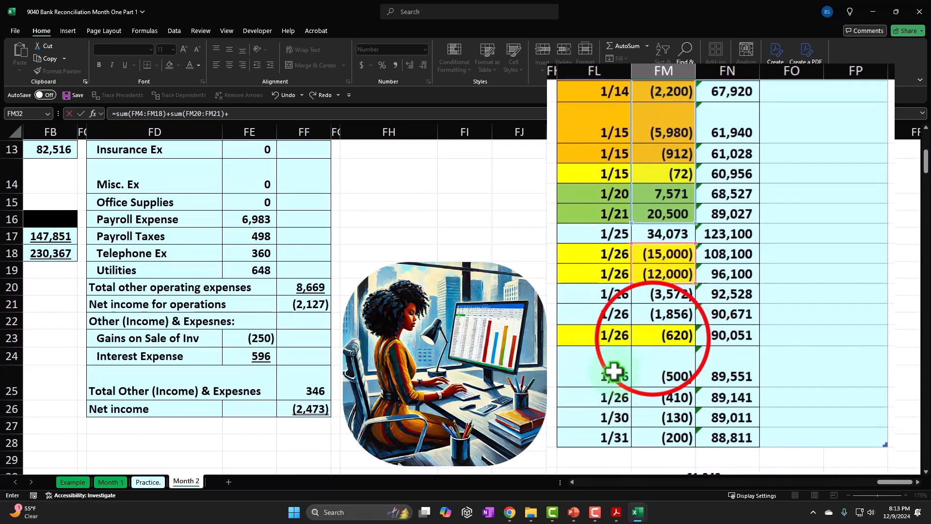
text(+)
click(652, 338)
key(Return)
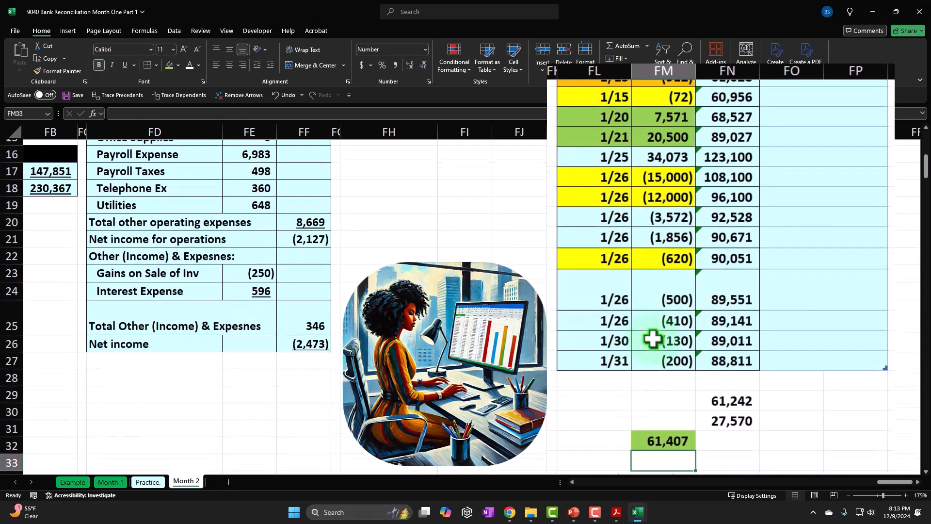
double_click(674, 436)
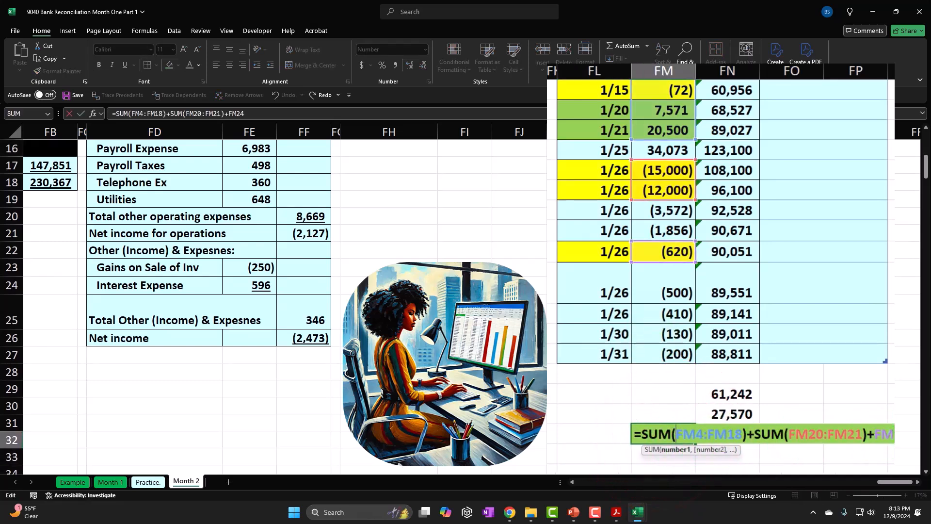
key(Return)
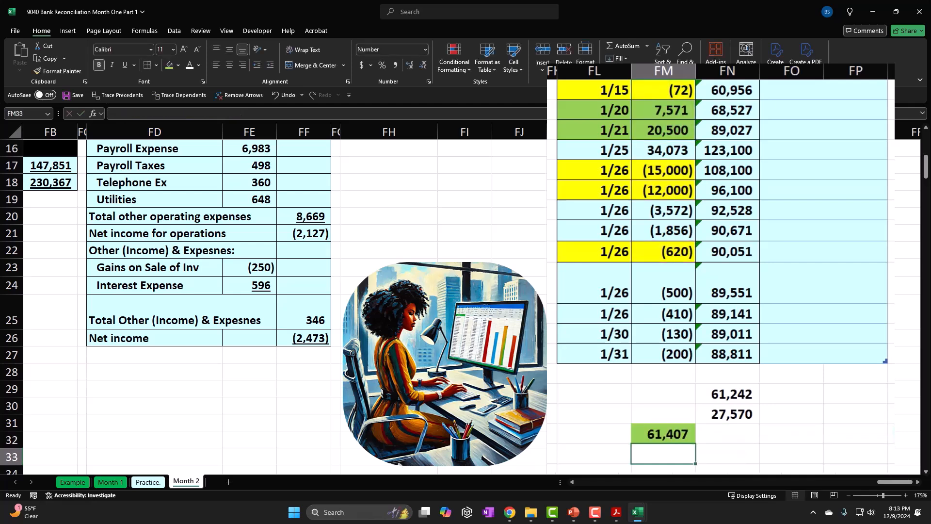
Step: Link FM30 to the bank balance in FN30 and label it Bank bal in FL30
click(683, 392)
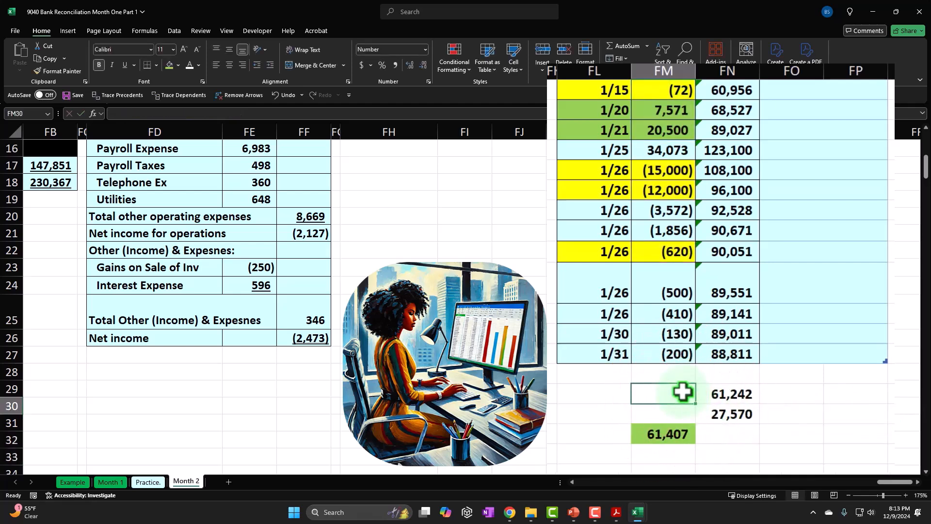
text(=)
key(Right)
key(shift+Tab)
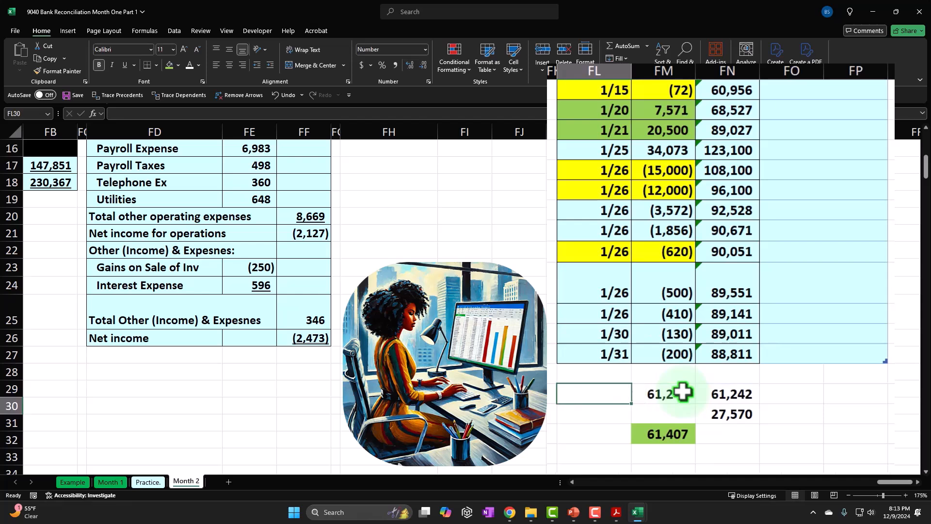
text(bnn)
key(BackSpace)
key(BackSpace)
text(Bank bal)
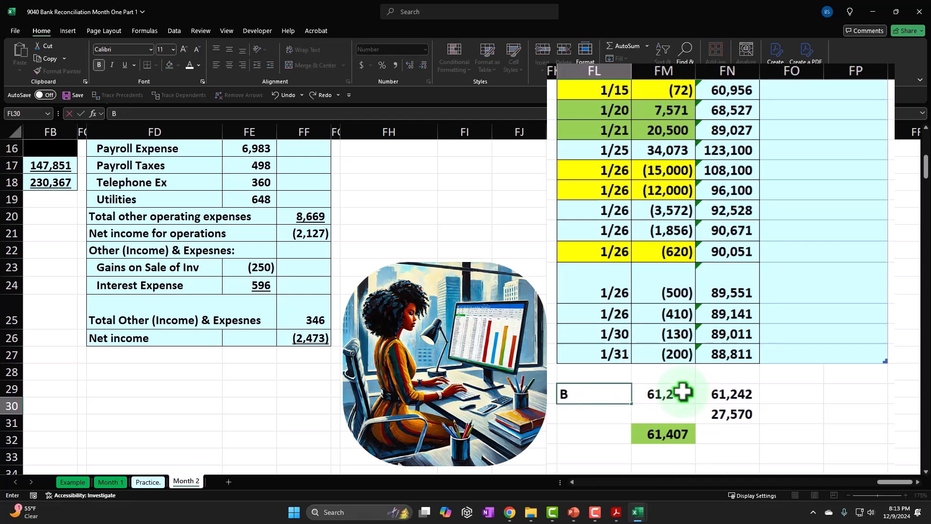
key(Return)
key(Return)
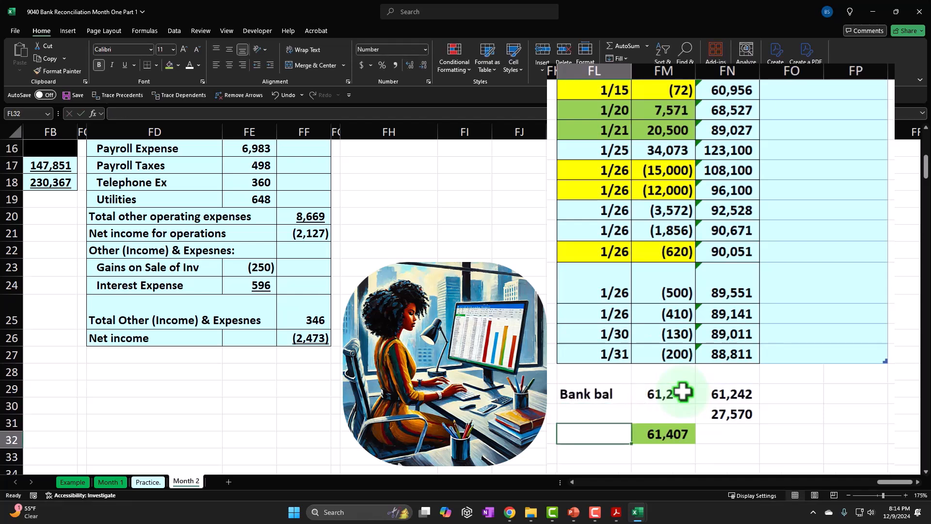
Step: Label the green cleared total with Cleared bal in FL32
text(Cleared bal)
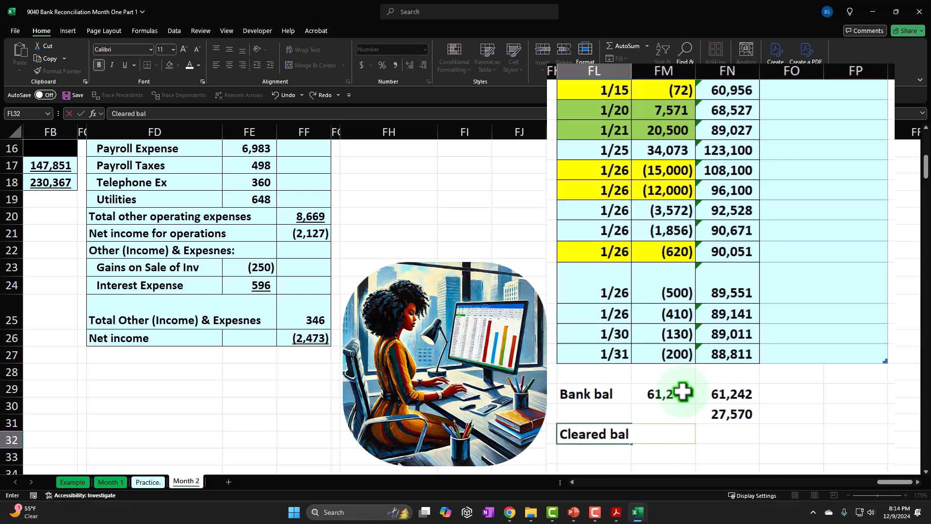
key(Return)
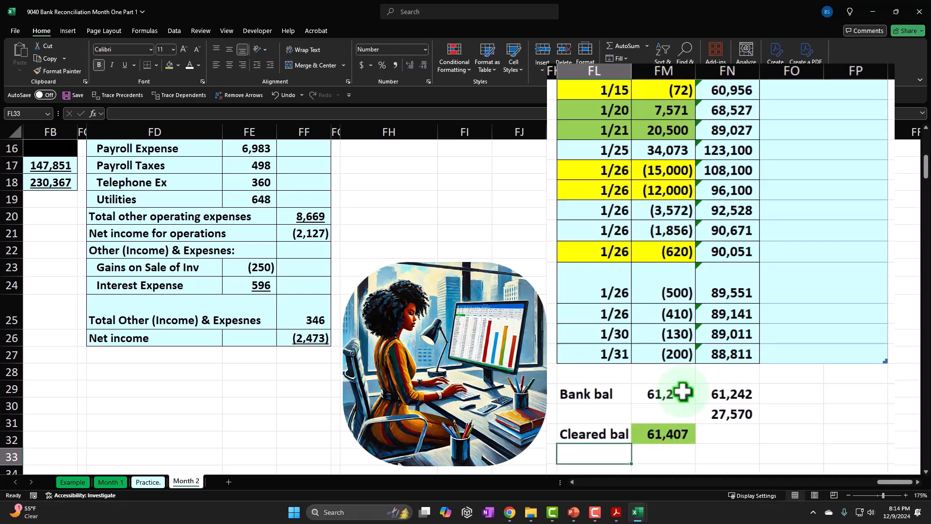
Step: Enter the label Diff in FL33 and subtract the cleared balance FM32 from the bank balance FM30 in FM33
text(Diff)
key(Tab)
text(=)
key(Up)
key(Up)
key(Up)
text(-)
key(Up)
key(Return)
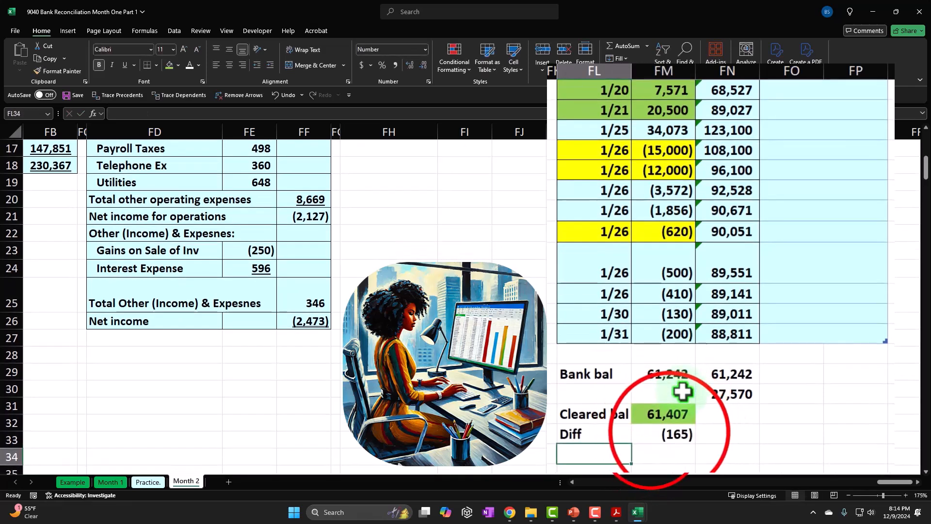
click(670, 431)
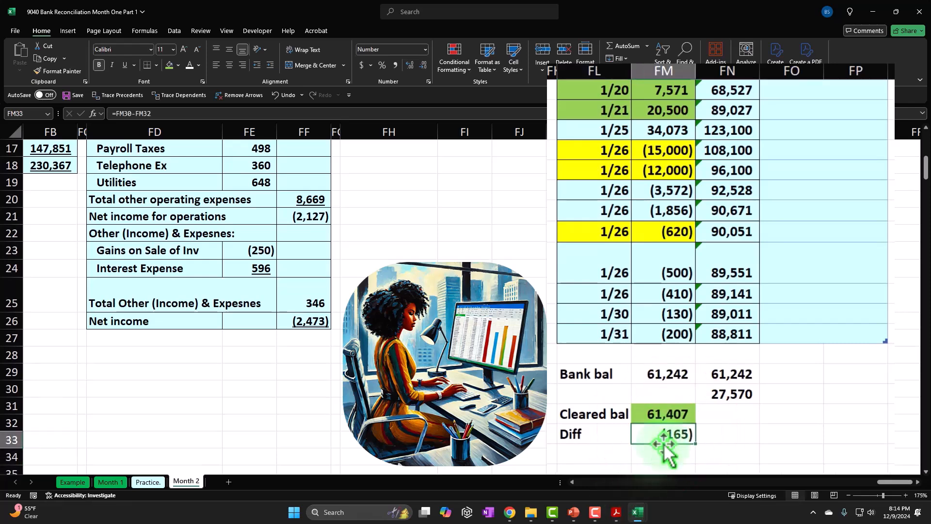
Step: Check the bank statement in Acrobat for unhighlighted withdrawals and service charges, and return to the Excel bank reconciliation workbook
click(617, 512)
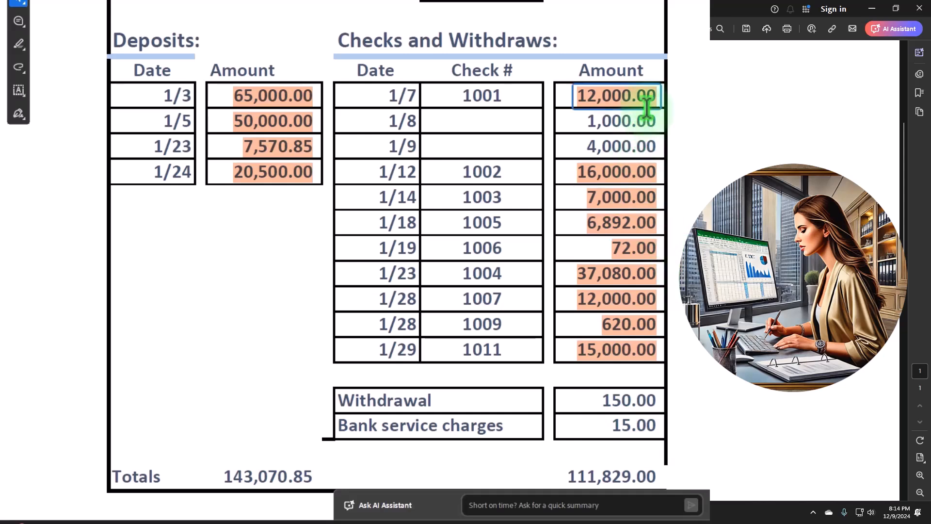
scroll(664, 137, up, 4)
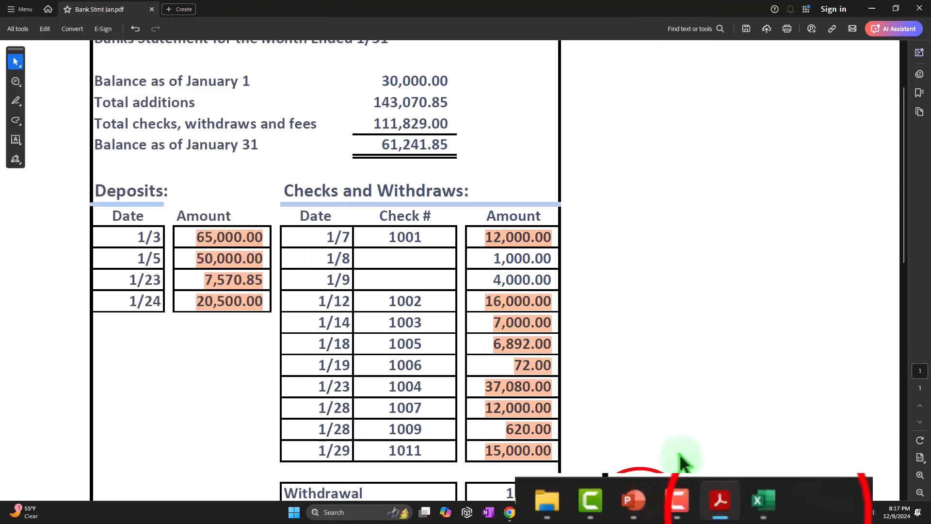
mouse_move(637, 513)
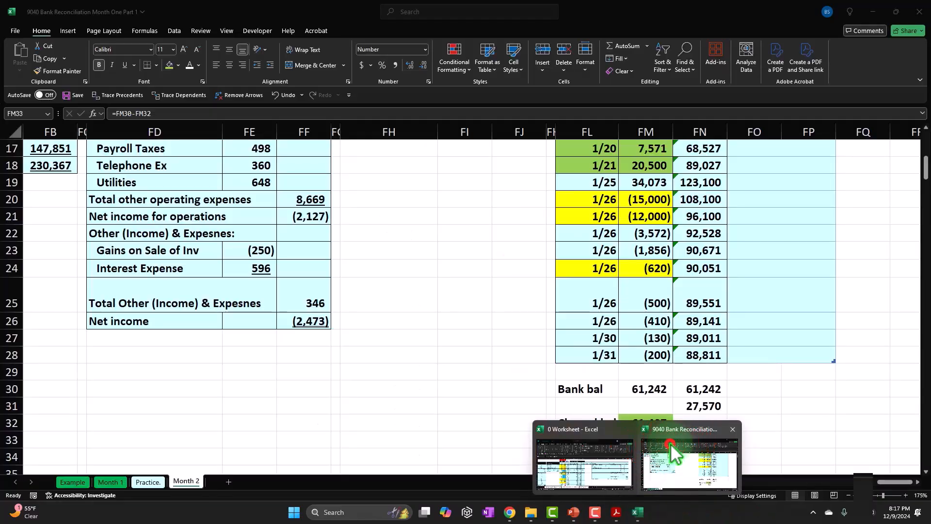
click(672, 446)
Step: Examine the Cash column from the red beginning balance through the unmarked outstanding deposit and checks to the Diff cell
scroll(634, 374, up, 5)
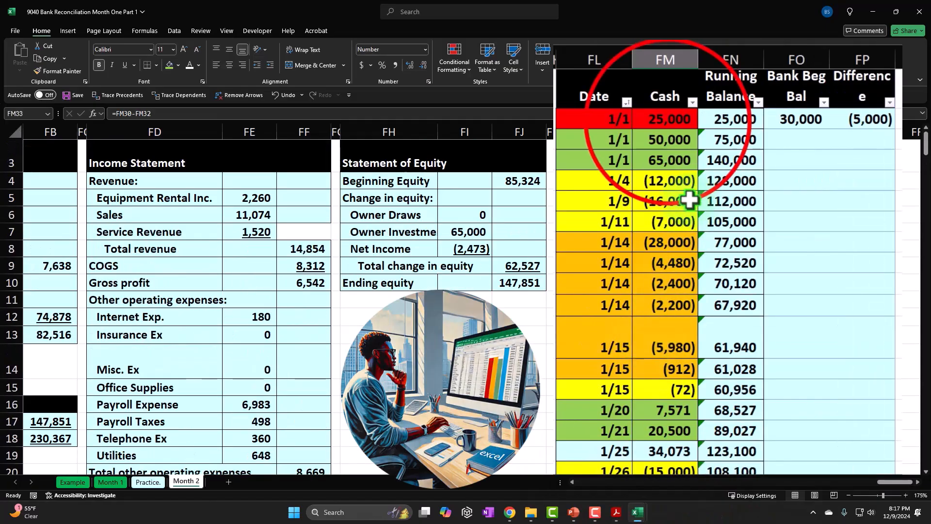
click(668, 117)
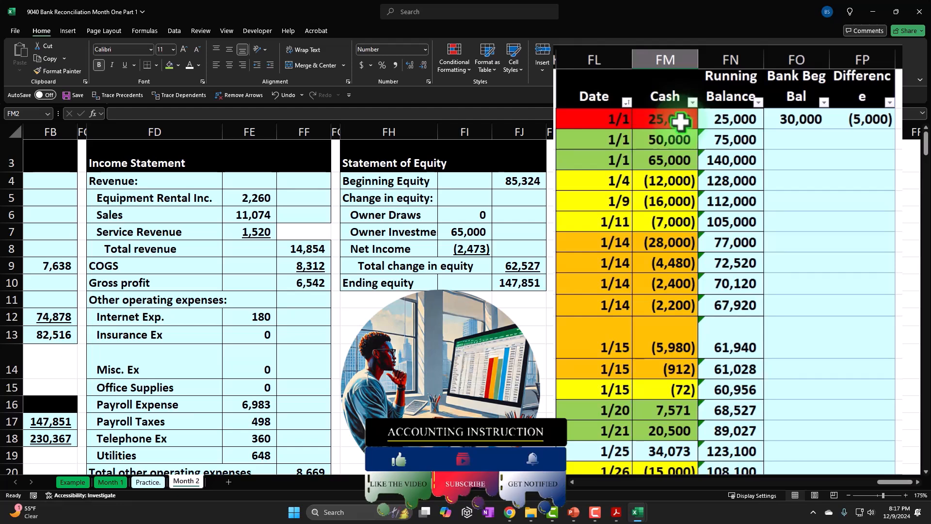
scroll(686, 283, down, 4)
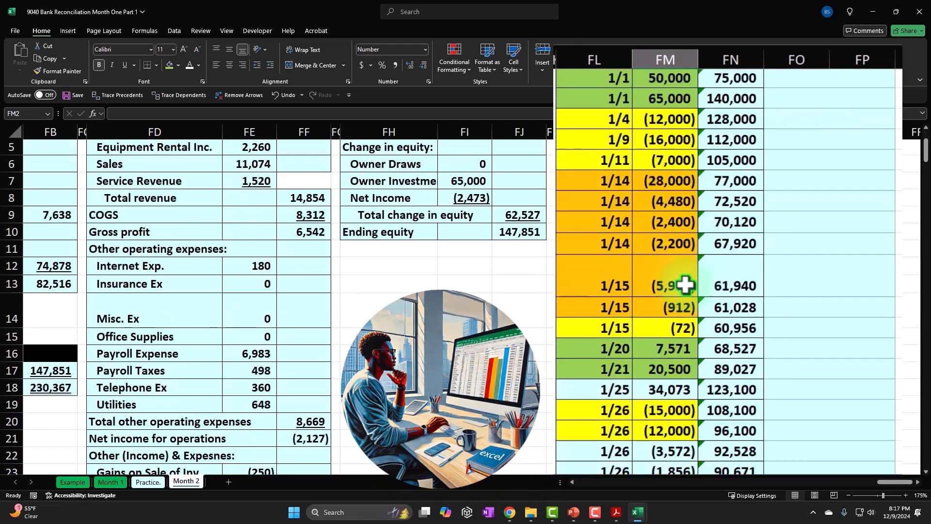
click(663, 208)
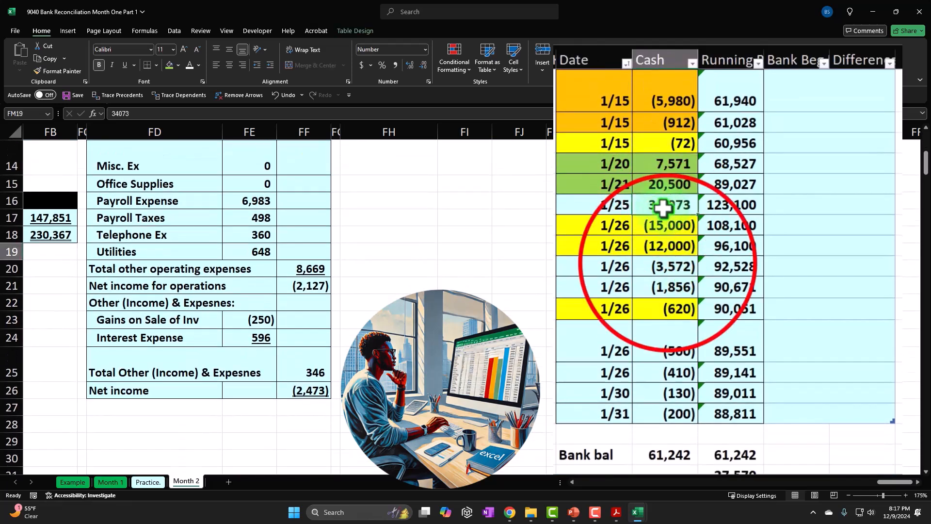
click(668, 264)
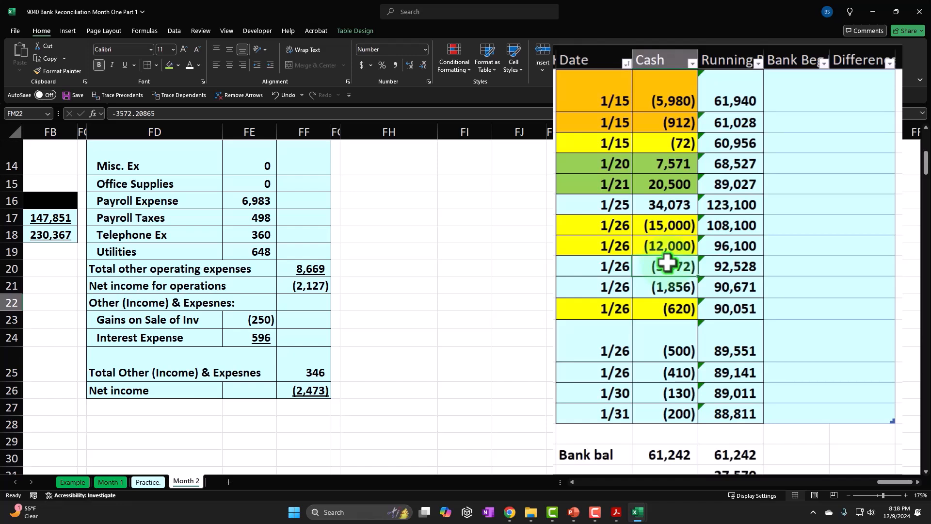
click(674, 206)
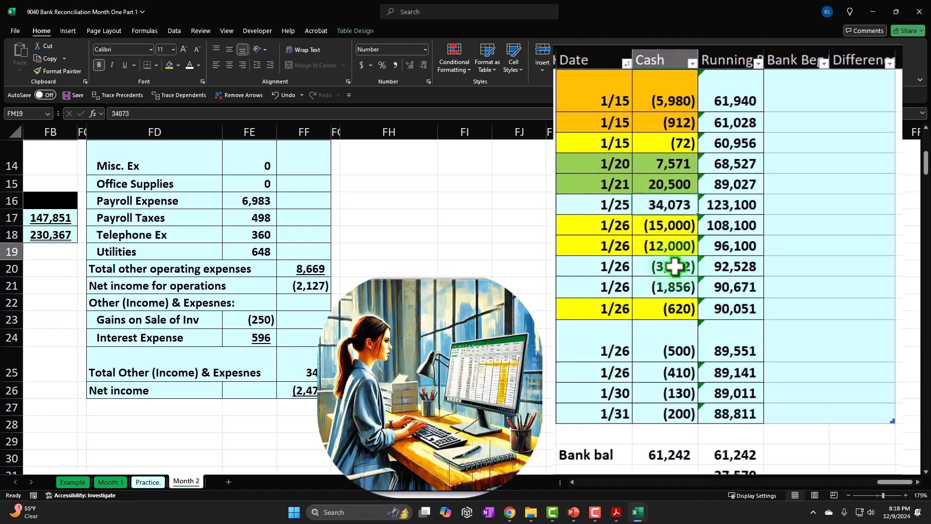
scroll(674, 267, down, 2)
click(680, 396)
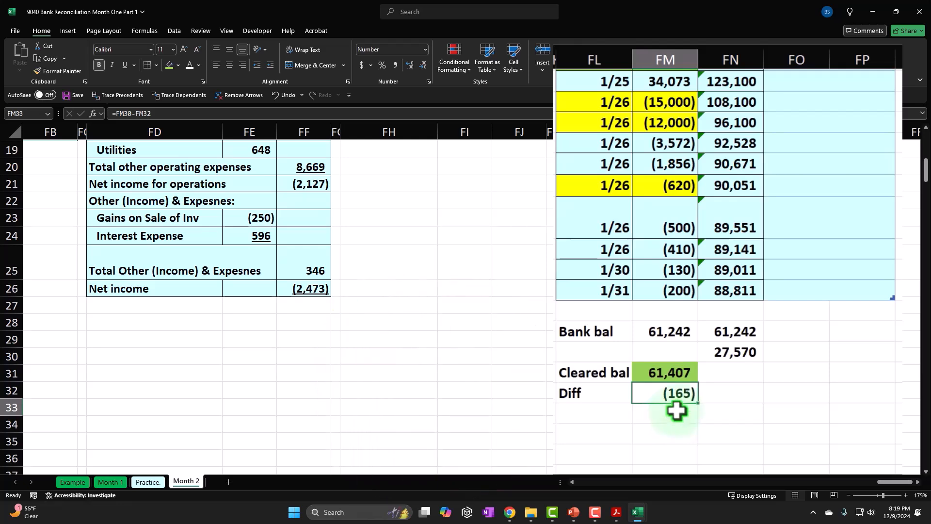
Step: Review the Running Balance column against the Cash entries, and inspect the Cleared bal and Diff formulas below the table
scroll(678, 403, up, 1)
scroll(678, 403, up, 1)
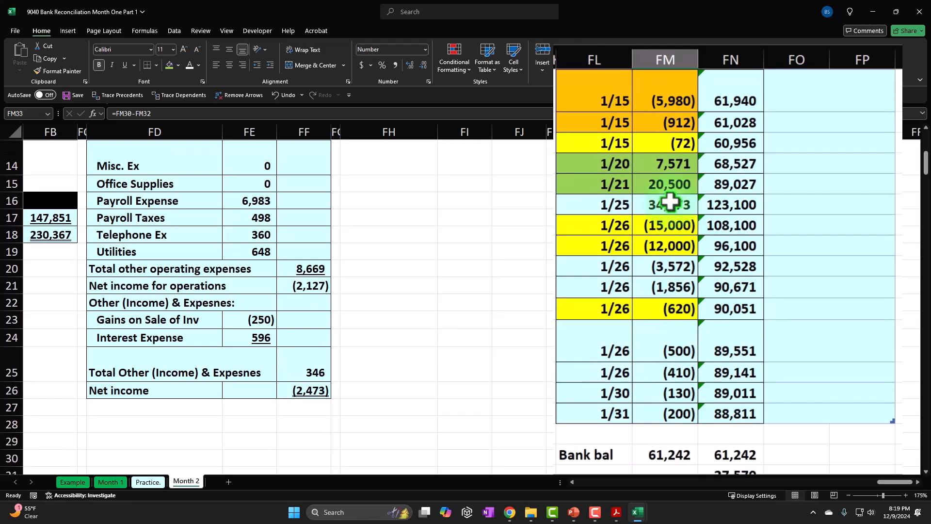
scroll(671, 202, up, 4)
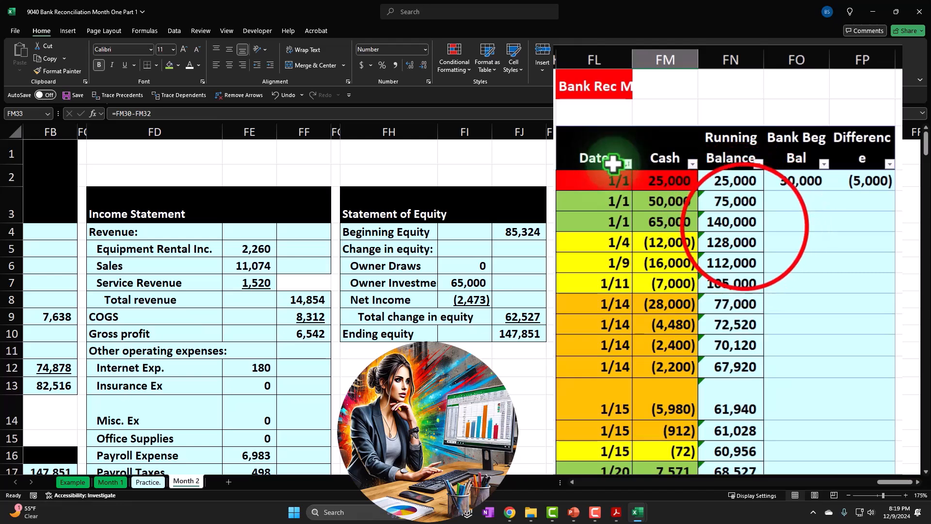
click(743, 227)
scroll(743, 227, down, 6)
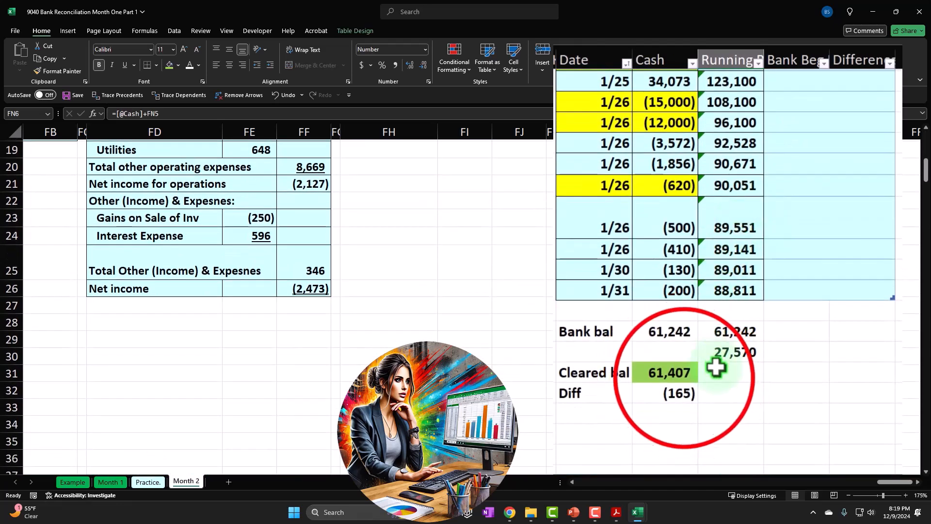
click(682, 376)
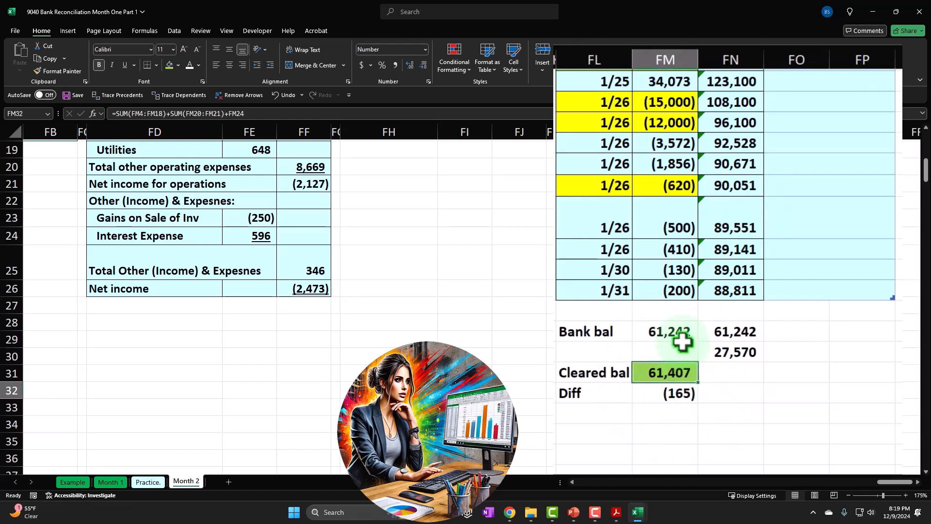
click(687, 397)
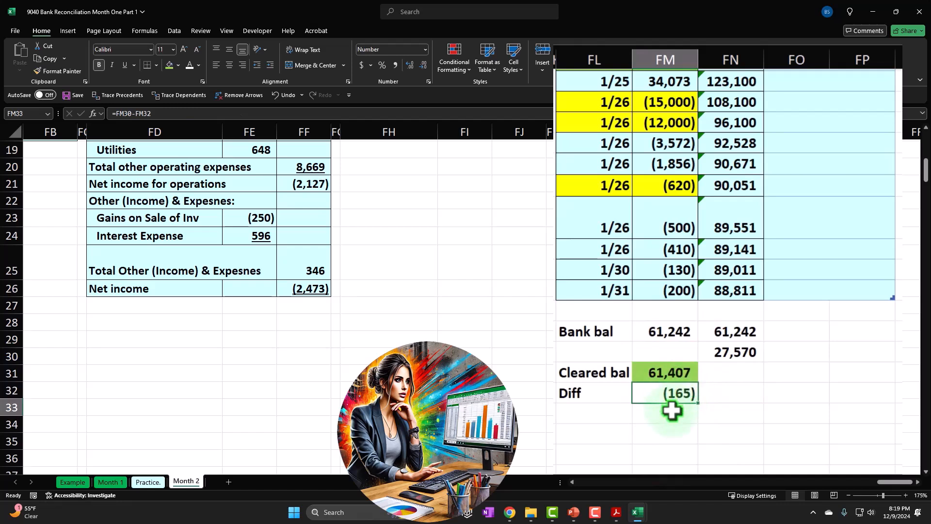